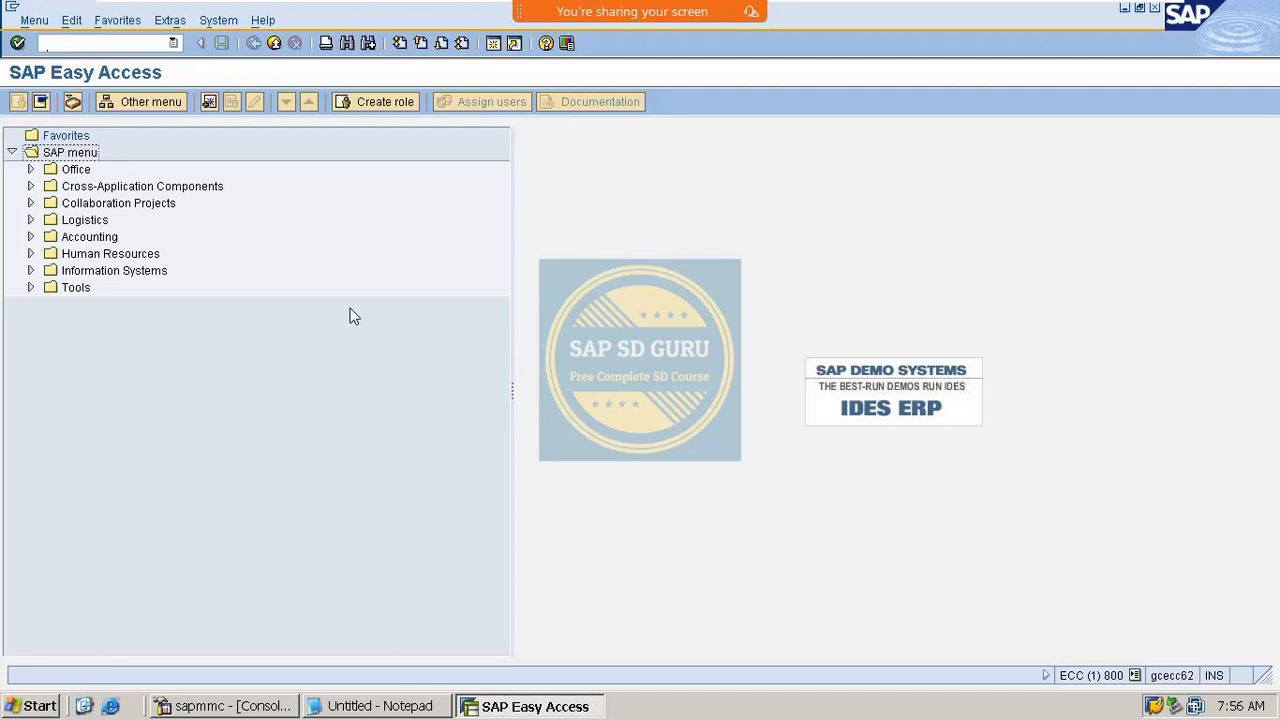
Step: Run the transaction spro and display the SAP Reference IMG
click(120, 43)
text(spro)
key(Return)
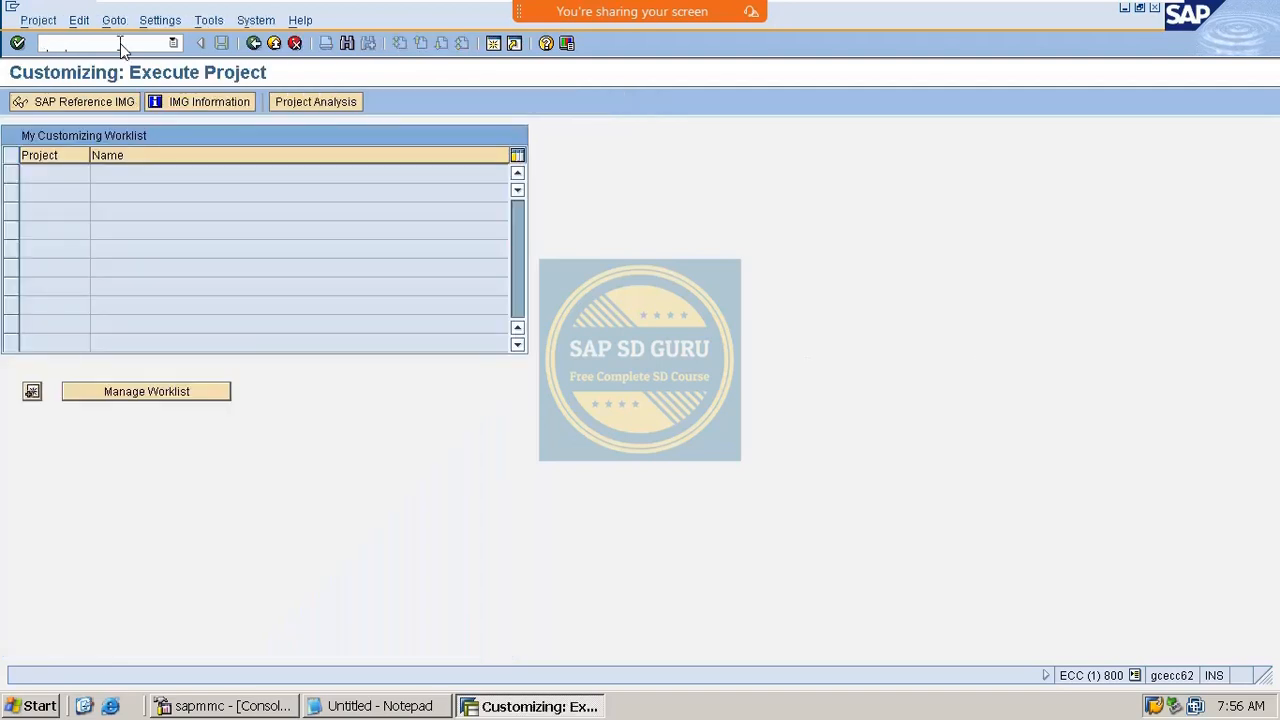
click(77, 102)
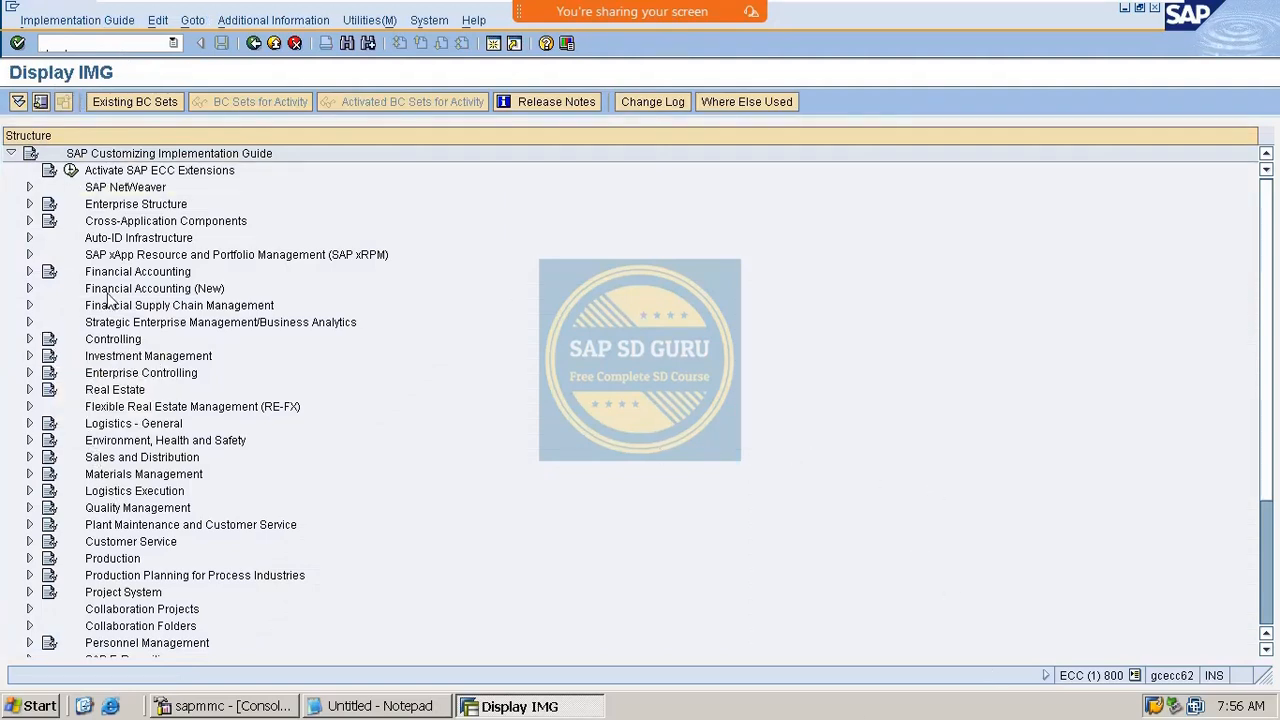
Step: Open the activity Maintain pricing procedures from Define And Assign Pricing Procedures, under Sales and Distribution, Basic Functions, Pricing, Pricing Control
click(29, 457)
scroll(63, 467, down, 4)
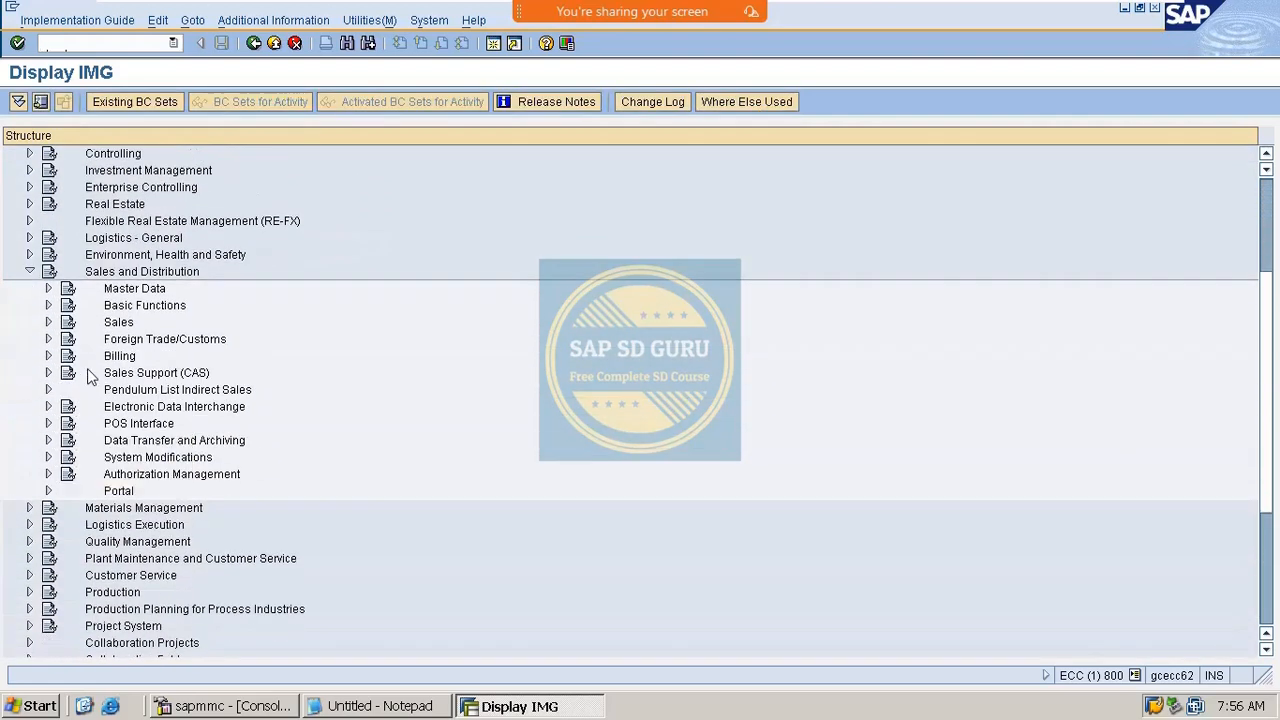
click(49, 306)
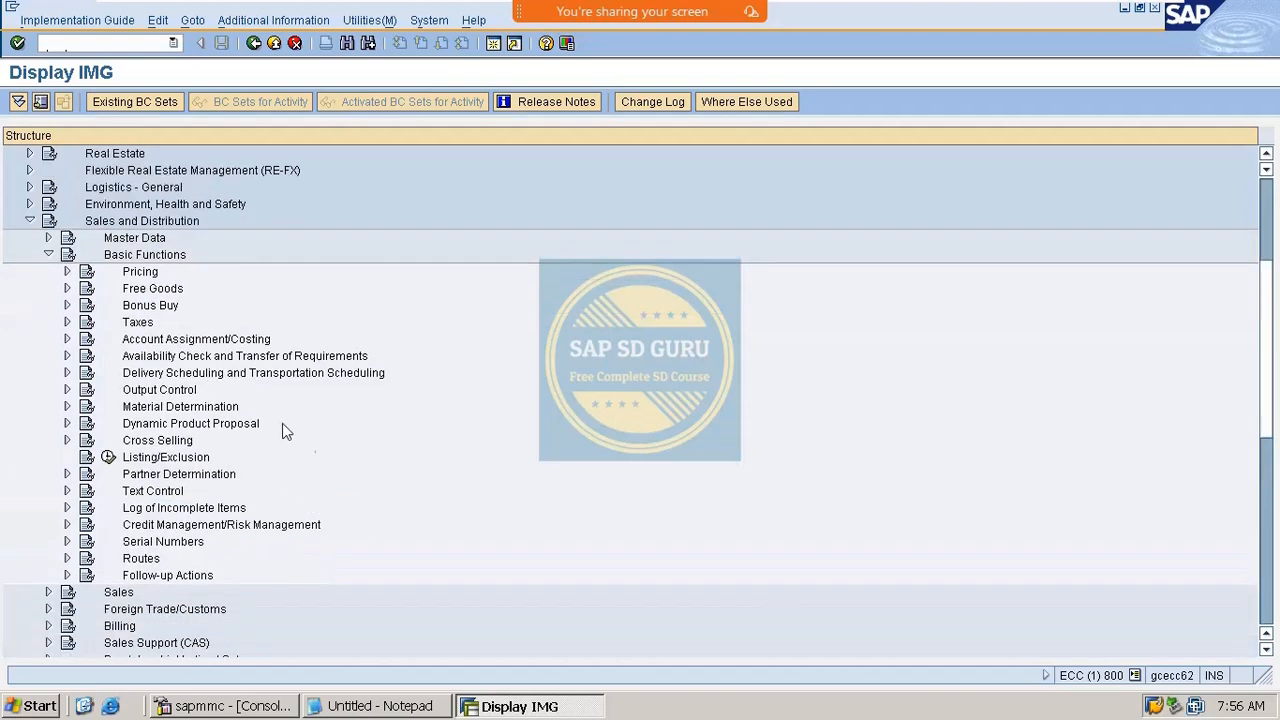
click(67, 271)
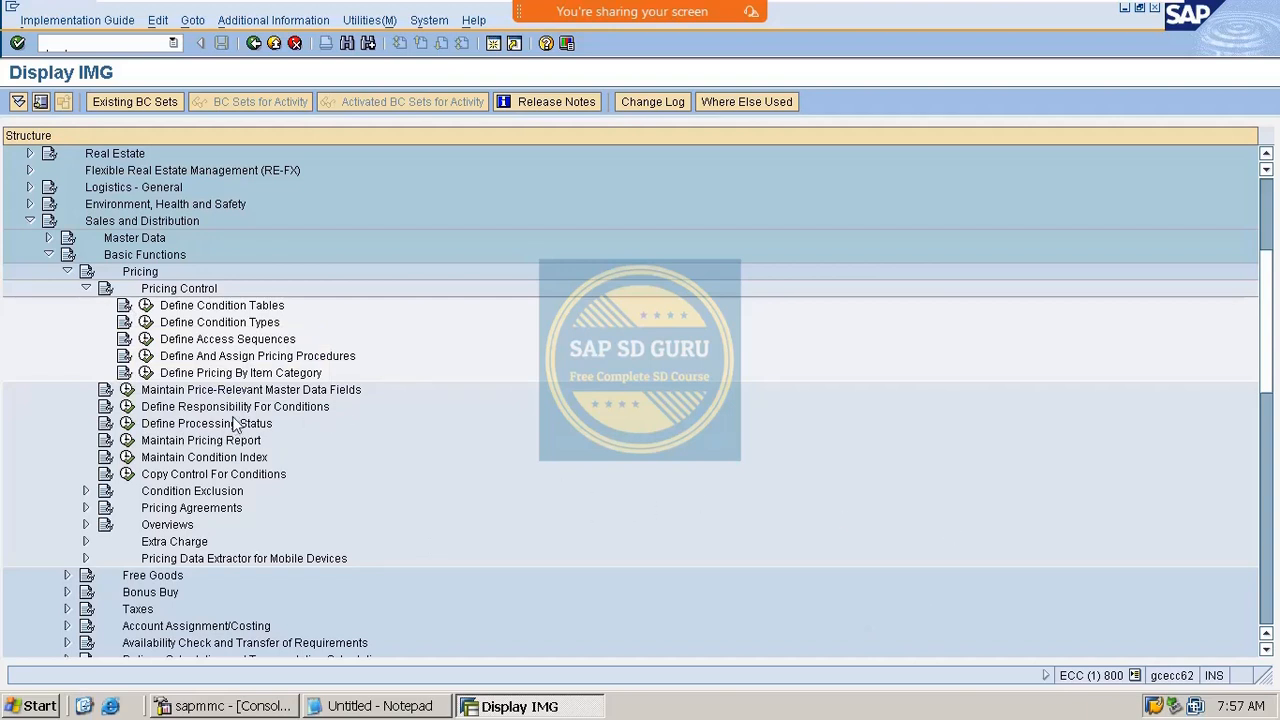
click(146, 360)
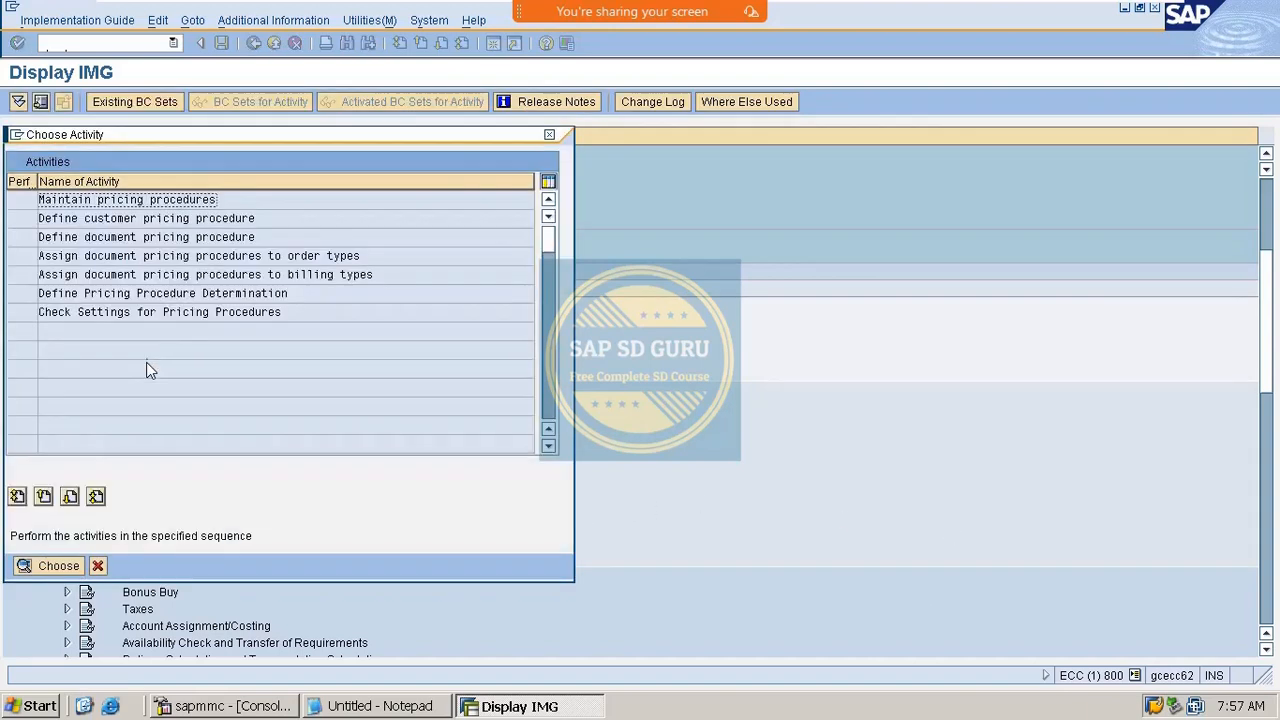
drag(450, 136, 957, 120)
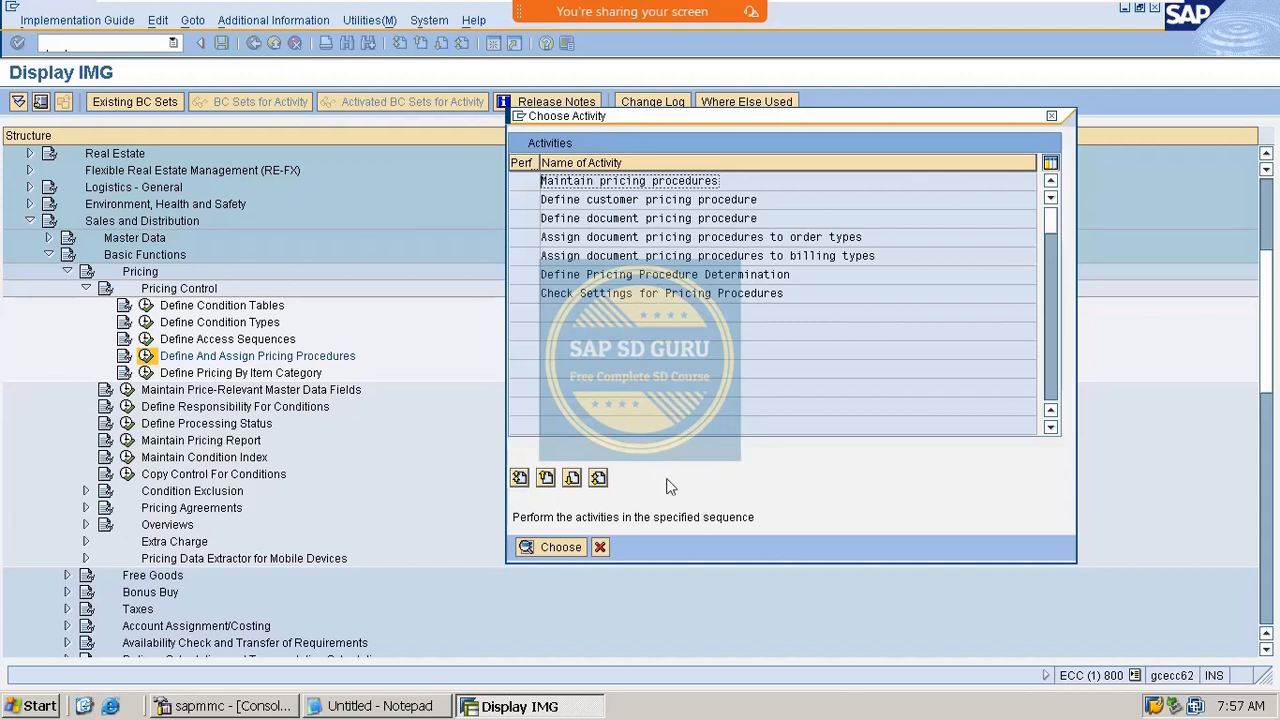
double_click(622, 184)
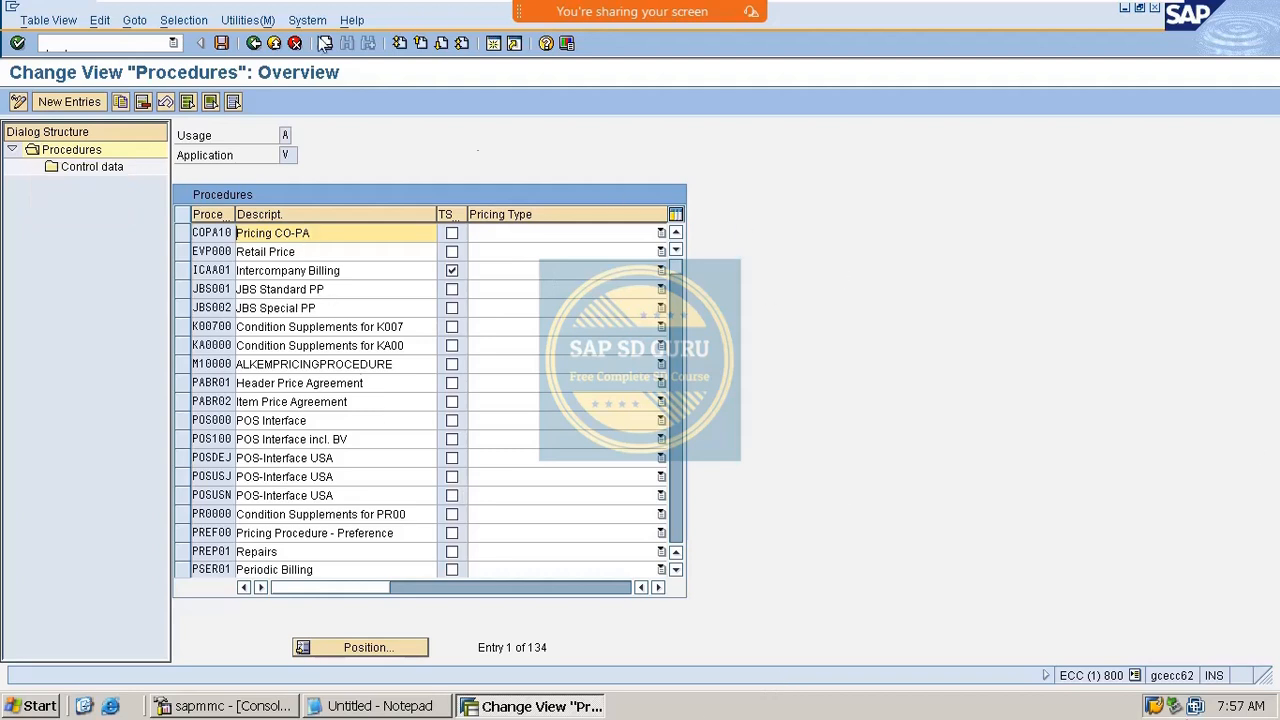
click(147, 45)
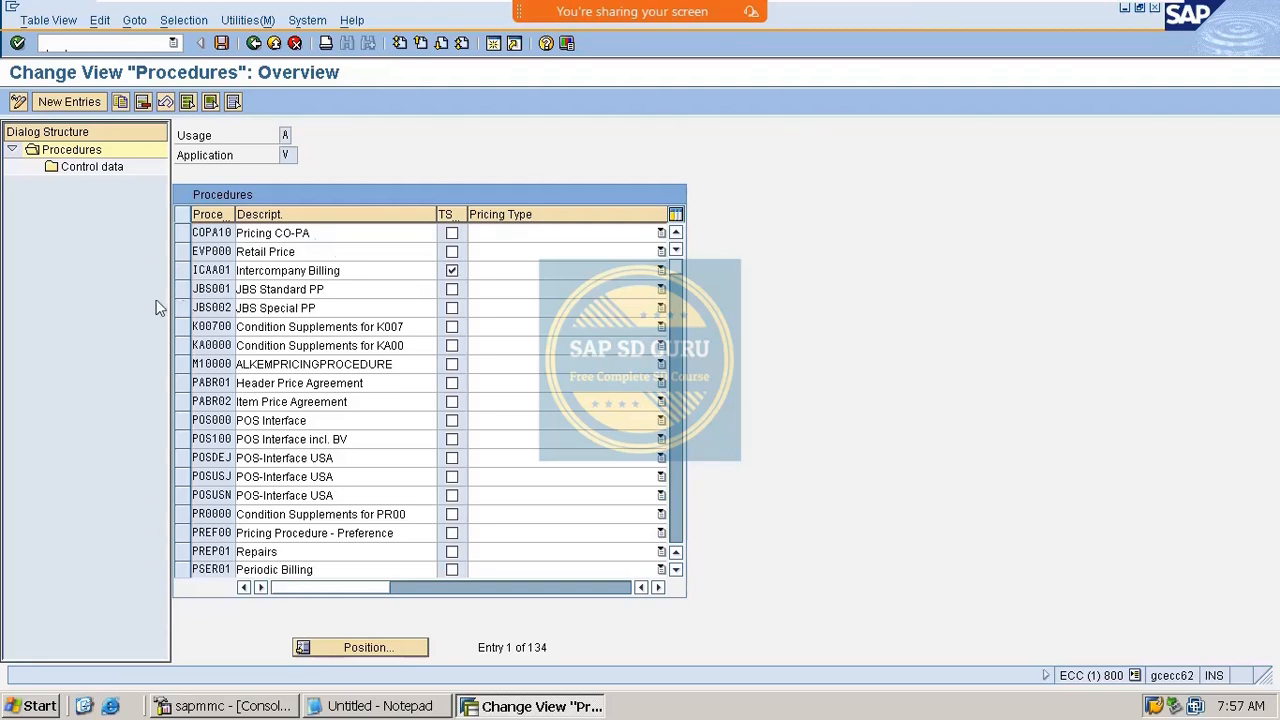
click(980, 40)
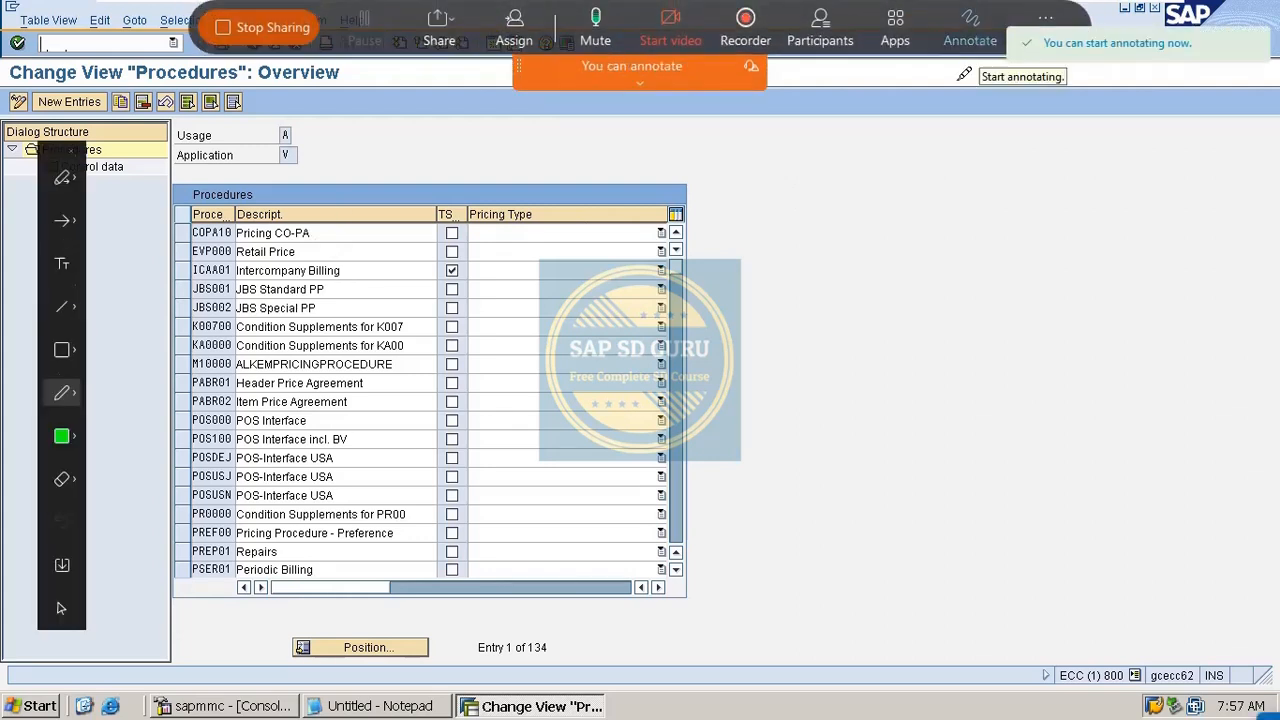
mouse_move(768, 244)
mouse_down()
mouse_move(800, 312)
mouse_move(828, 232)
mouse_up()
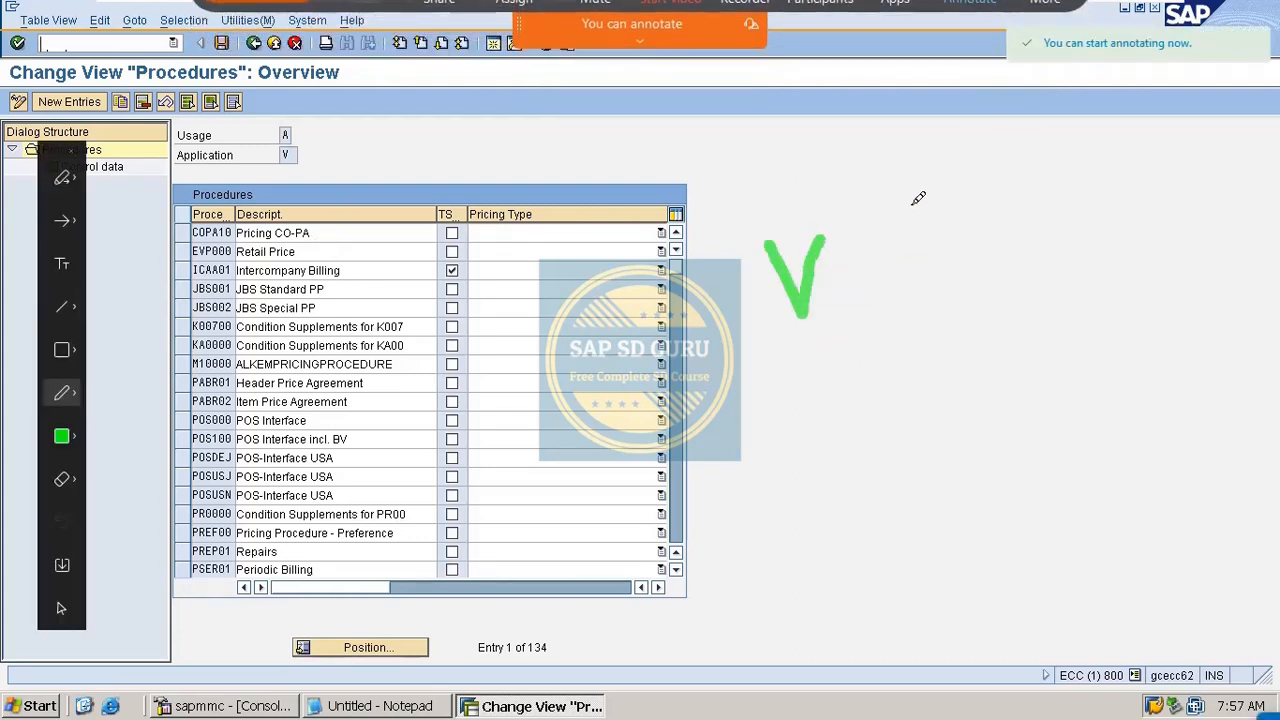
drag(912, 203, 821, 444)
mouse_move(940, 292)
mouse_down()
mouse_move(898, 372)
mouse_move(918, 328)
mouse_up()
mouse_move(1028, 290)
mouse_down()
mouse_move(980, 388)
mouse_move(1000, 292)
mouse_move(1012, 312)
mouse_up()
mouse_move(937, 300)
mouse_down()
mouse_move(949, 323)
mouse_move(945, 279)
mouse_up()
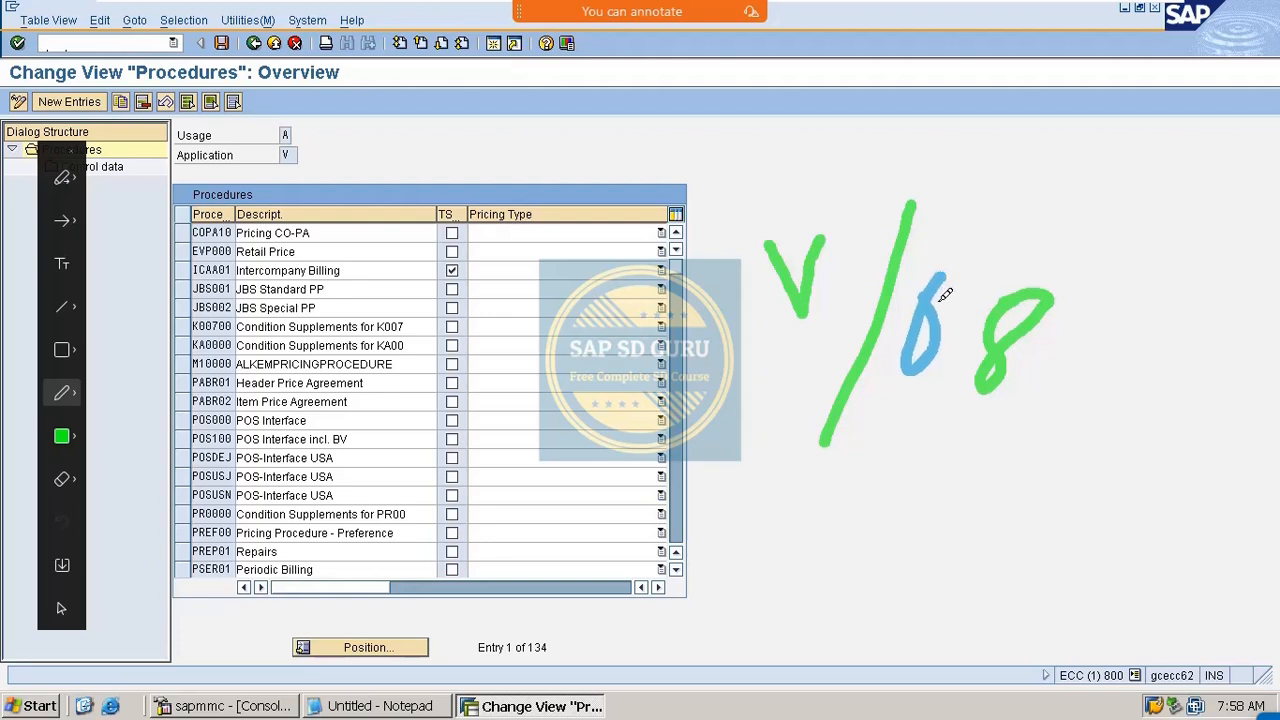
mouse_move(944, 331)
mouse_down()
mouse_move(957, 290)
mouse_move(947, 279)
mouse_move(960, 326)
mouse_move(943, 280)
mouse_up()
drag(851, 481, 1000, 388)
mouse_move(871, 503)
mouse_down()
mouse_move(1033, 409)
mouse_move(1048, 384)
mouse_up()
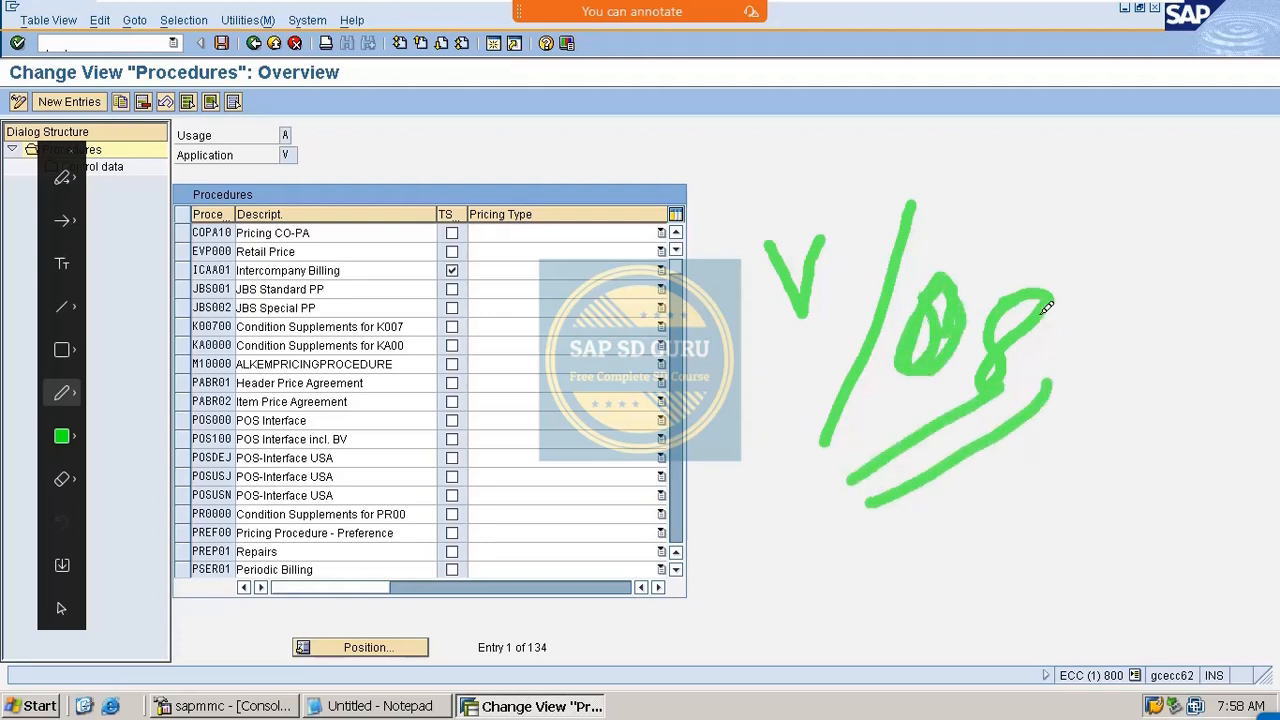
key(Escape)
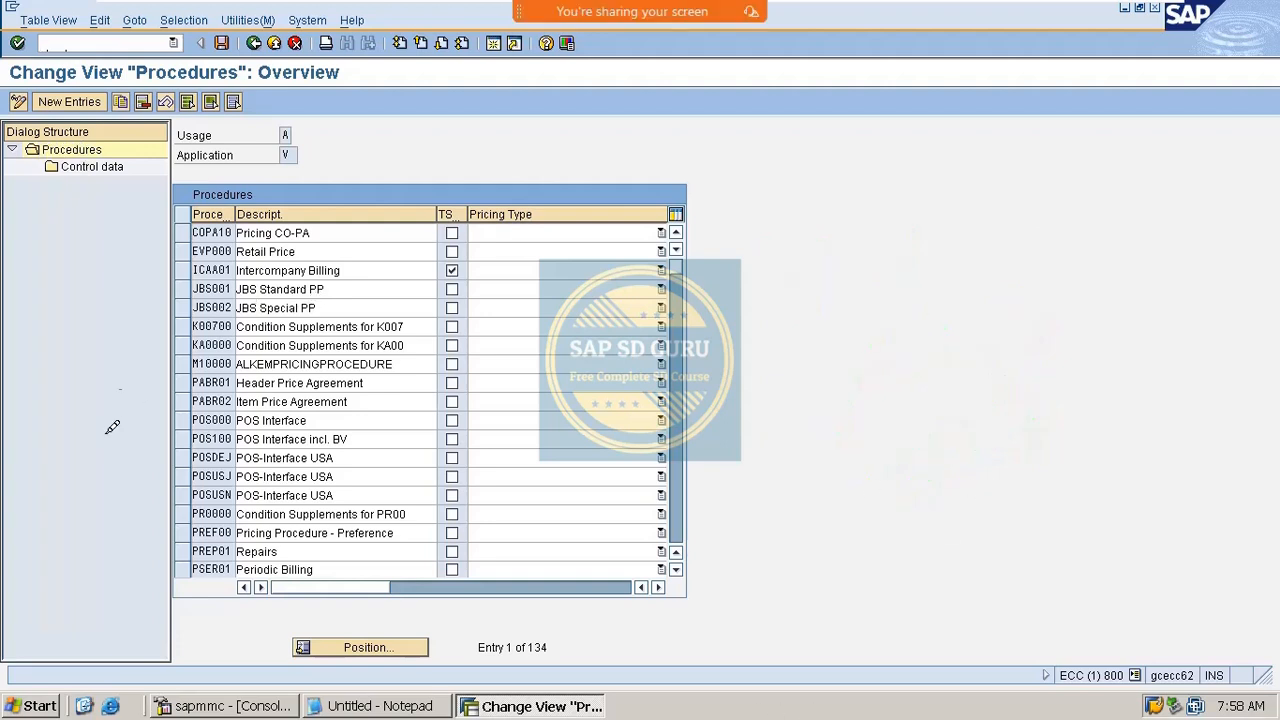
Step: Start a new entry in the pricing procedures table with the procedure code MR0000
click(69, 102)
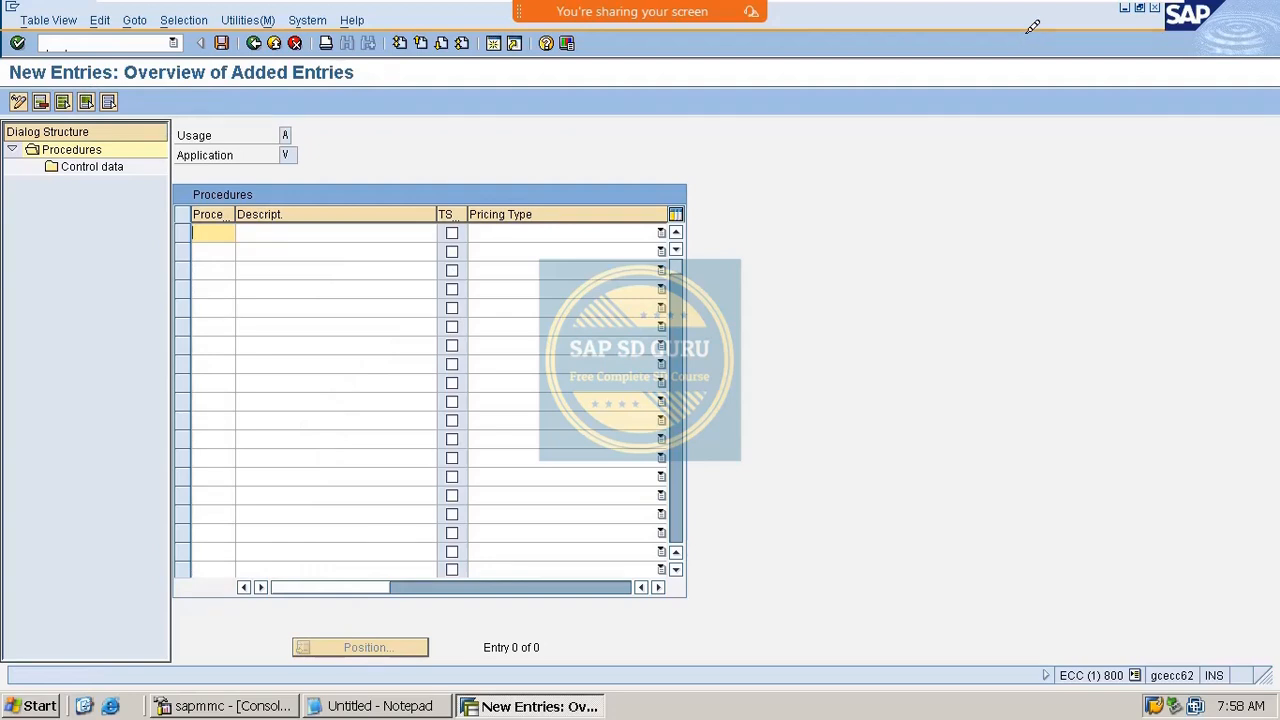
text(Mr0000)
drag(198, 225, 372, 222)
text(MR0000)
key(Tab)
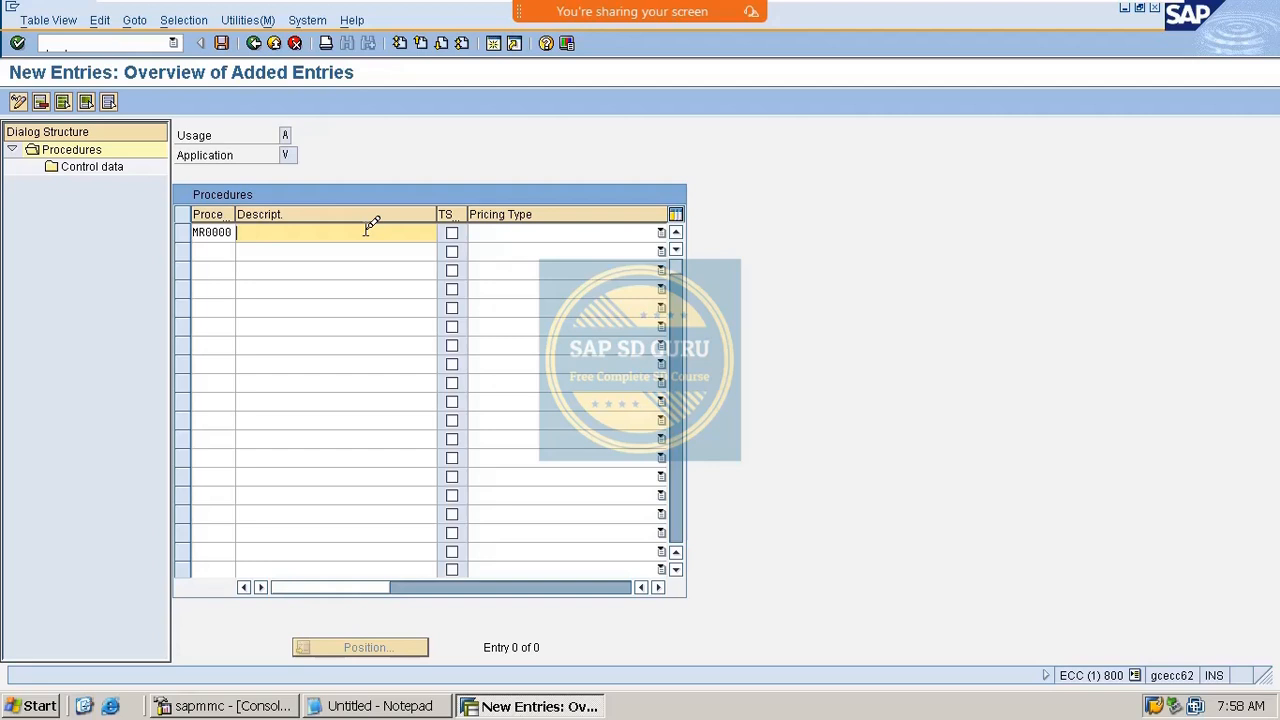
Step: Enter ALKEM STANDARD PRICING as the description of procedure MR0000 and confirm the entry
text(ALKEM)
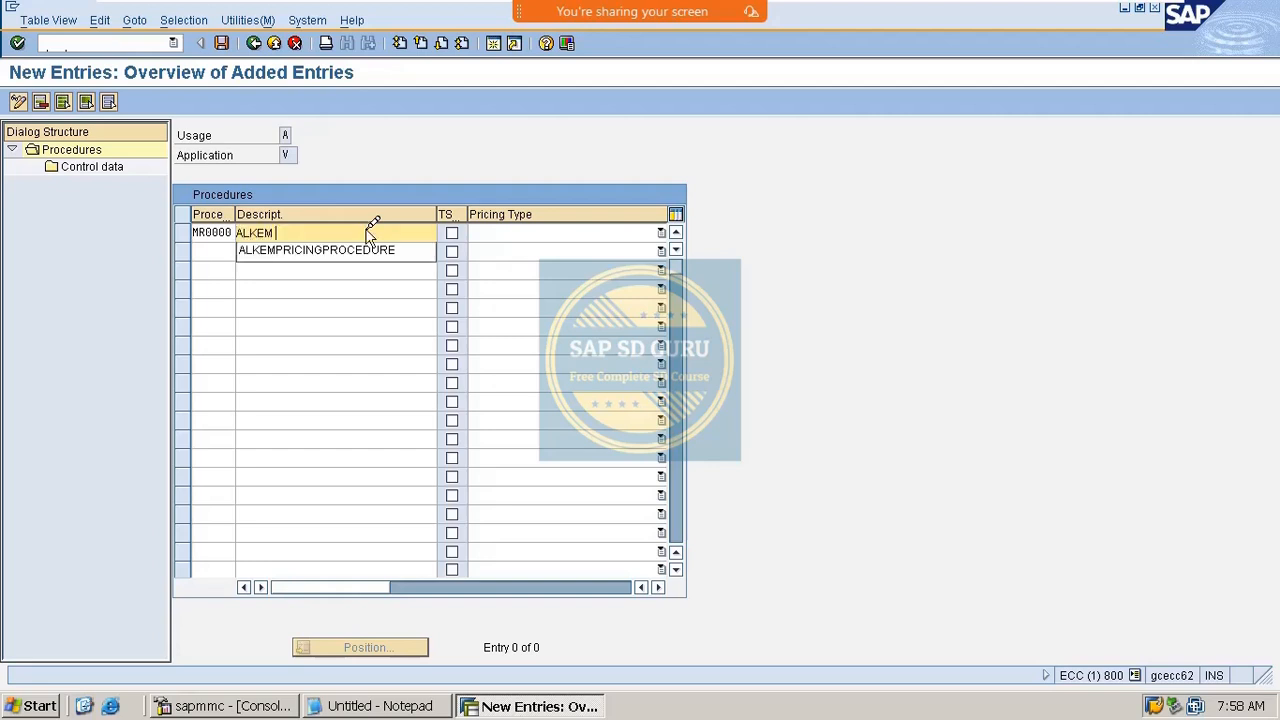
key(Down)
key(Return)
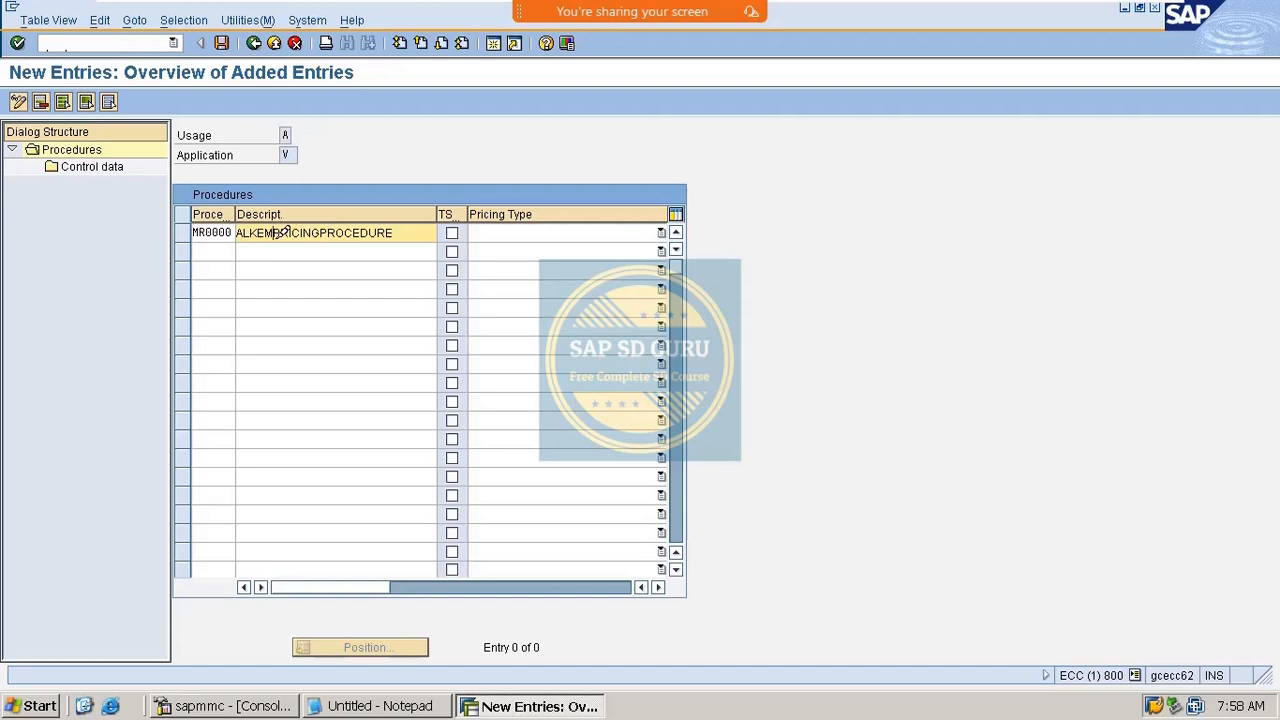
drag(272, 232, 619, 310)
text(STANDARD)
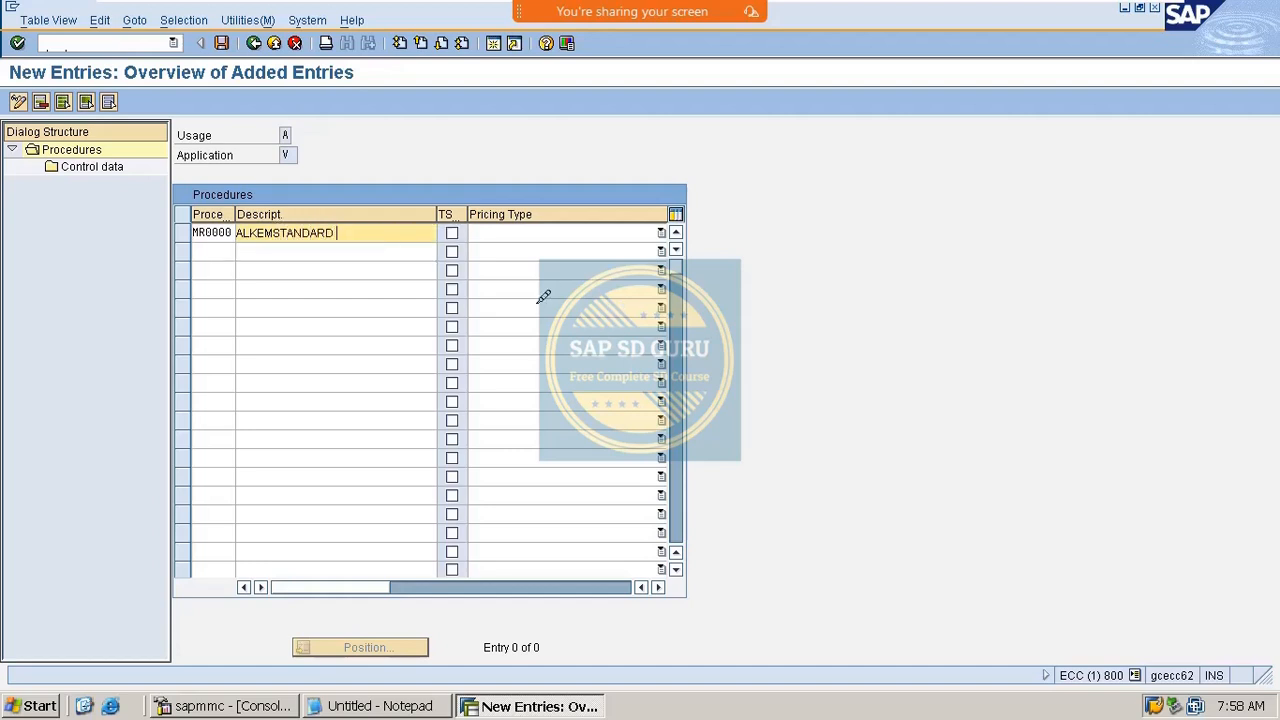
click(272, 232)
click(369, 231)
text(P)
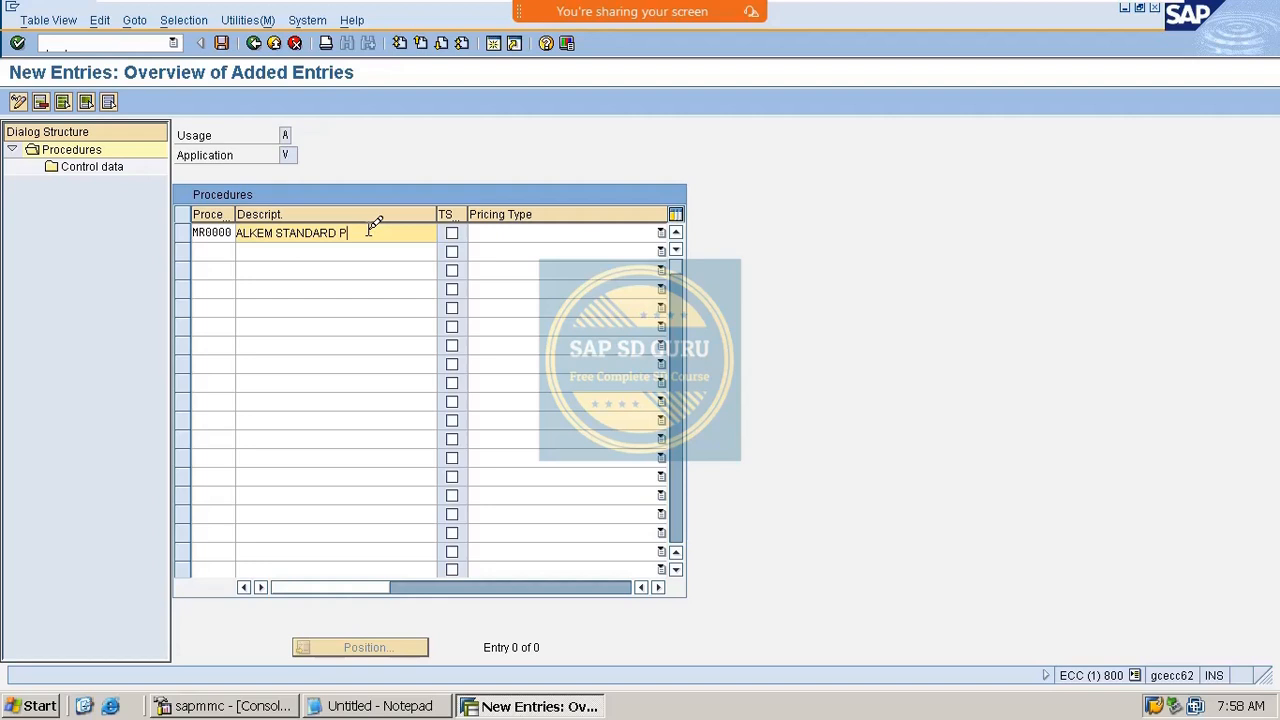
text(RICING)
key(Return)
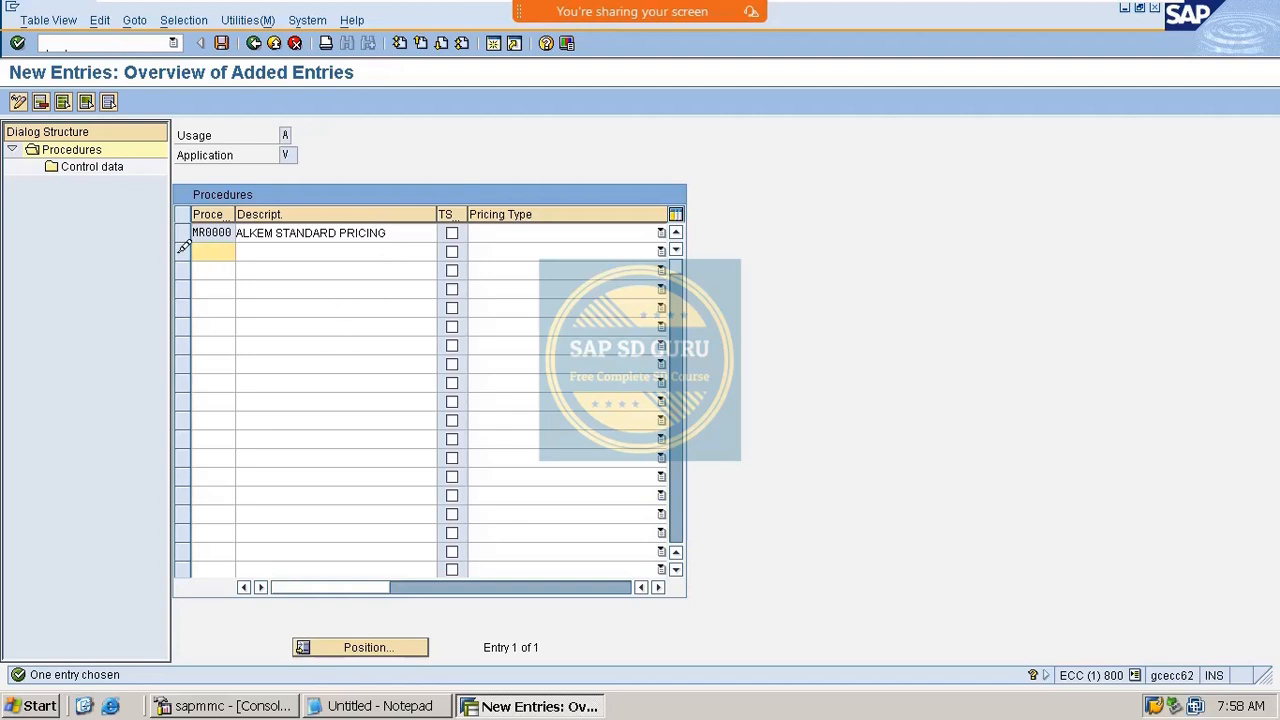
Step: Open the control data of procedure MR0000 and start adding new entries to it
click(182, 232)
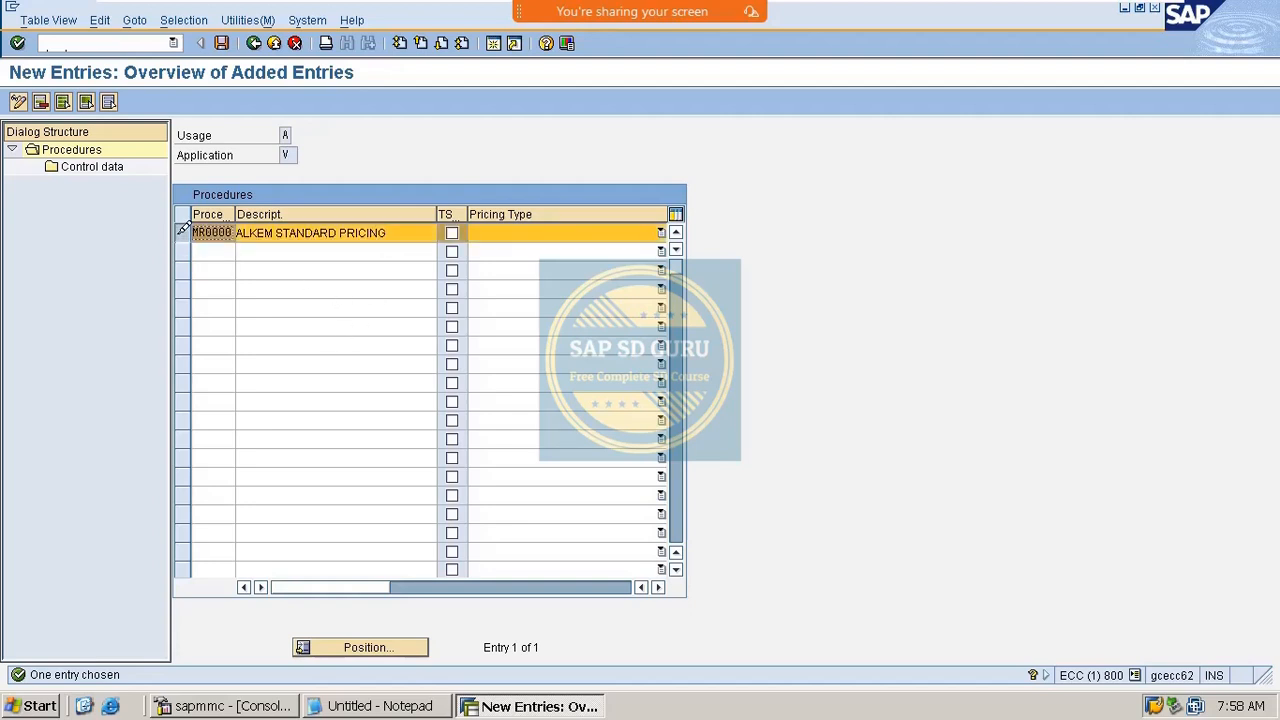
double_click(84, 164)
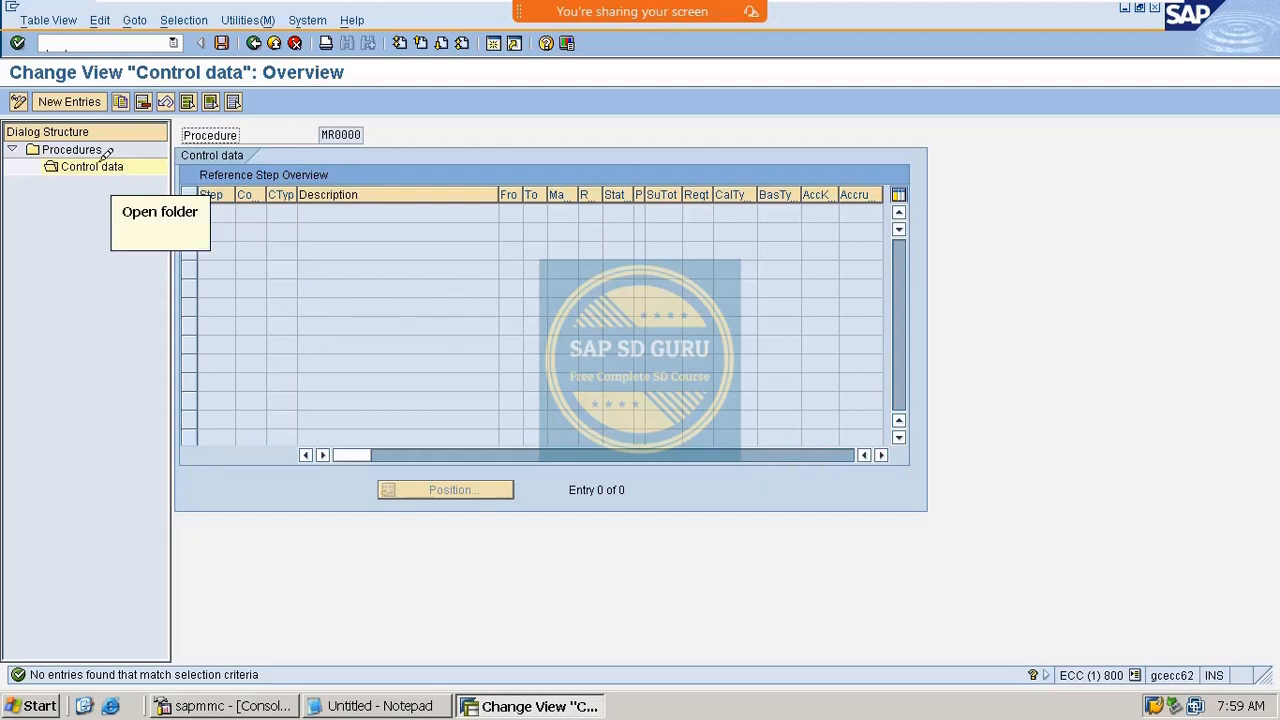
click(62, 92)
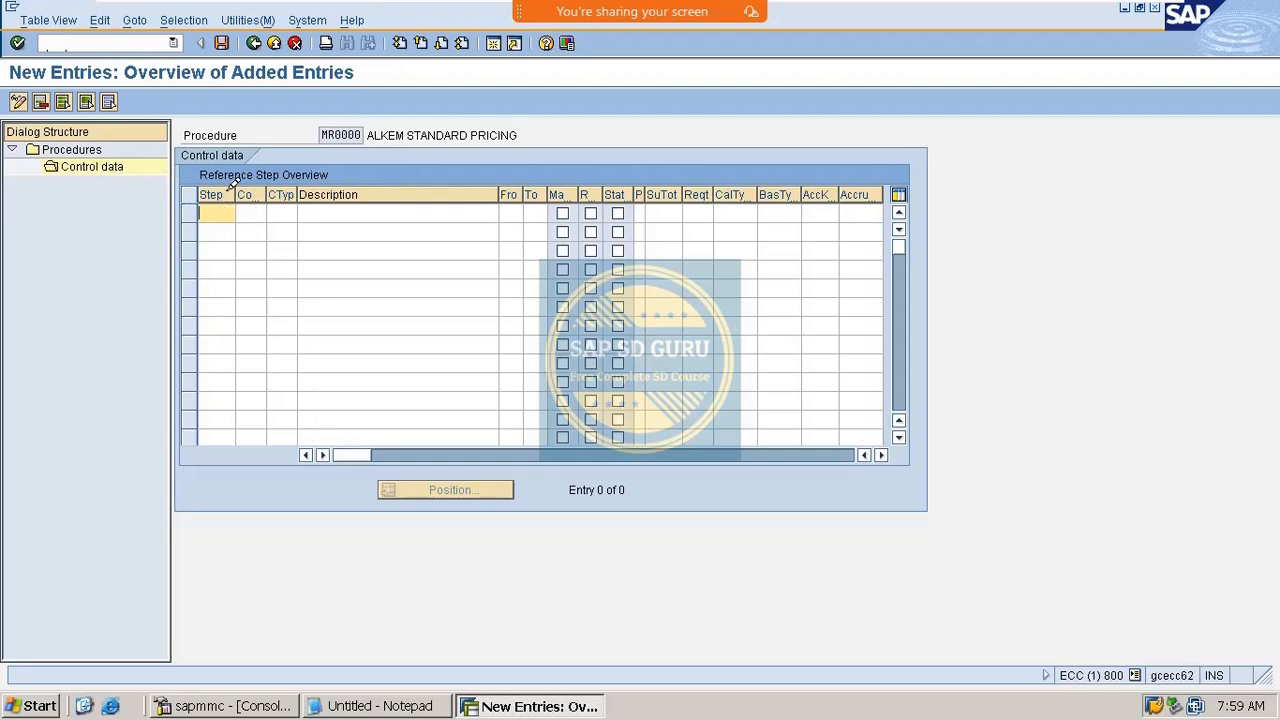
Step: Add step 10 with condition type MR00 as the first row of the control data
click(252, 209)
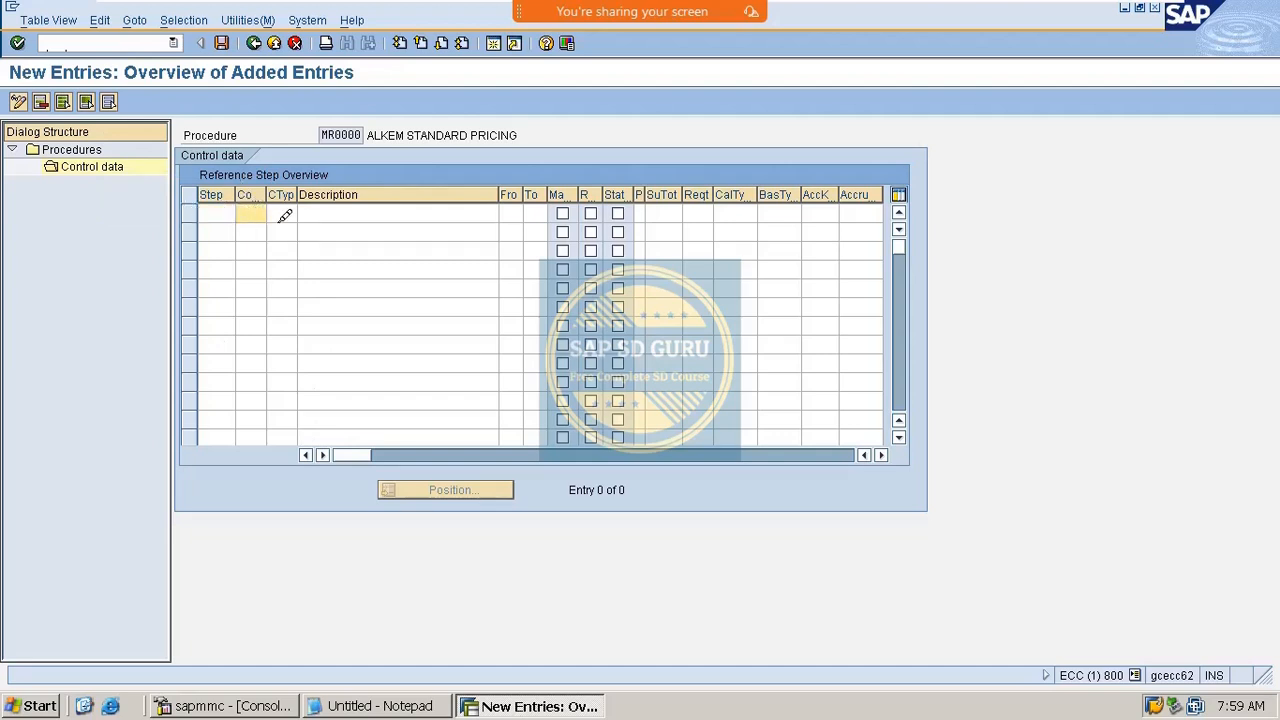
click(284, 214)
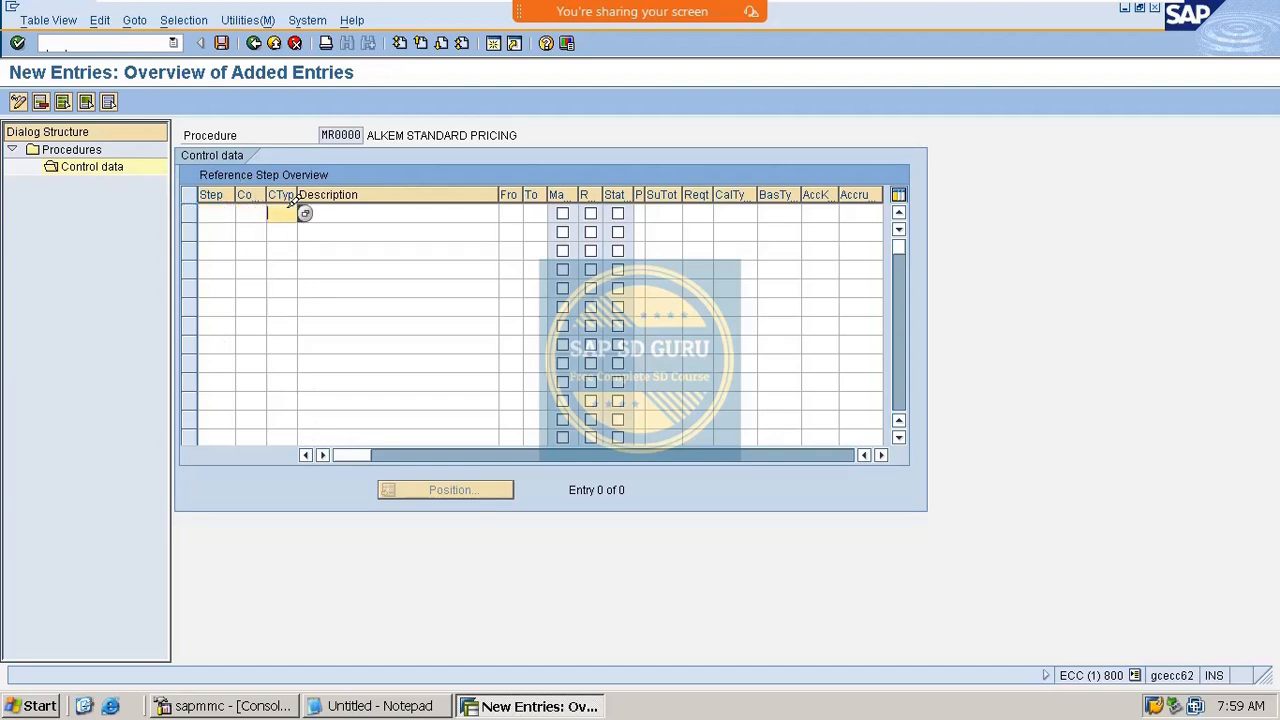
click(380, 208)
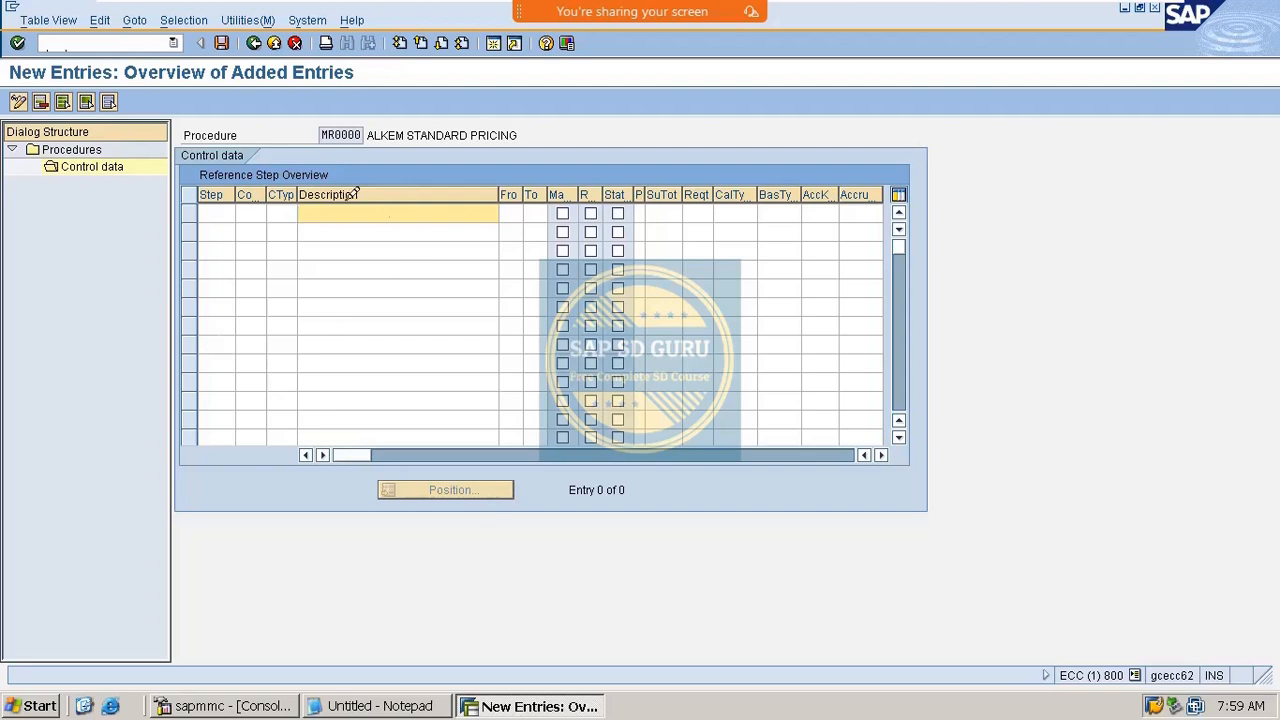
click(208, 212)
text(10)
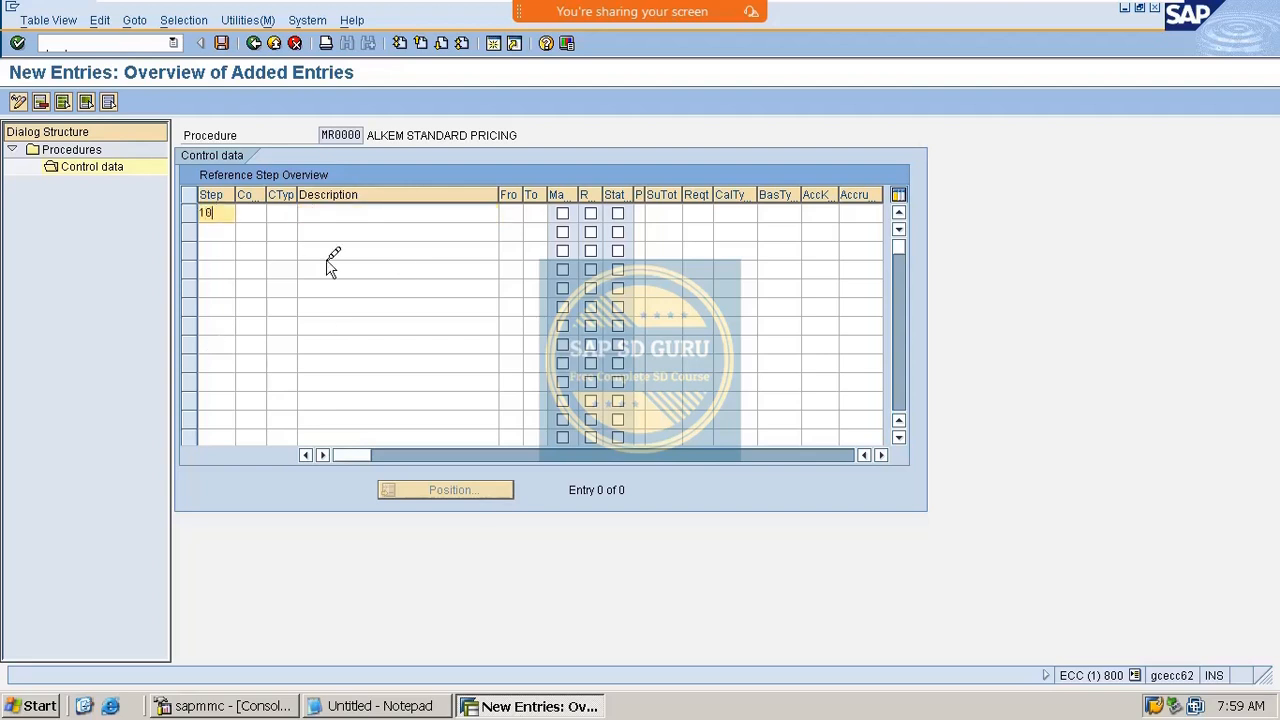
key(Tab)
key(Tab)
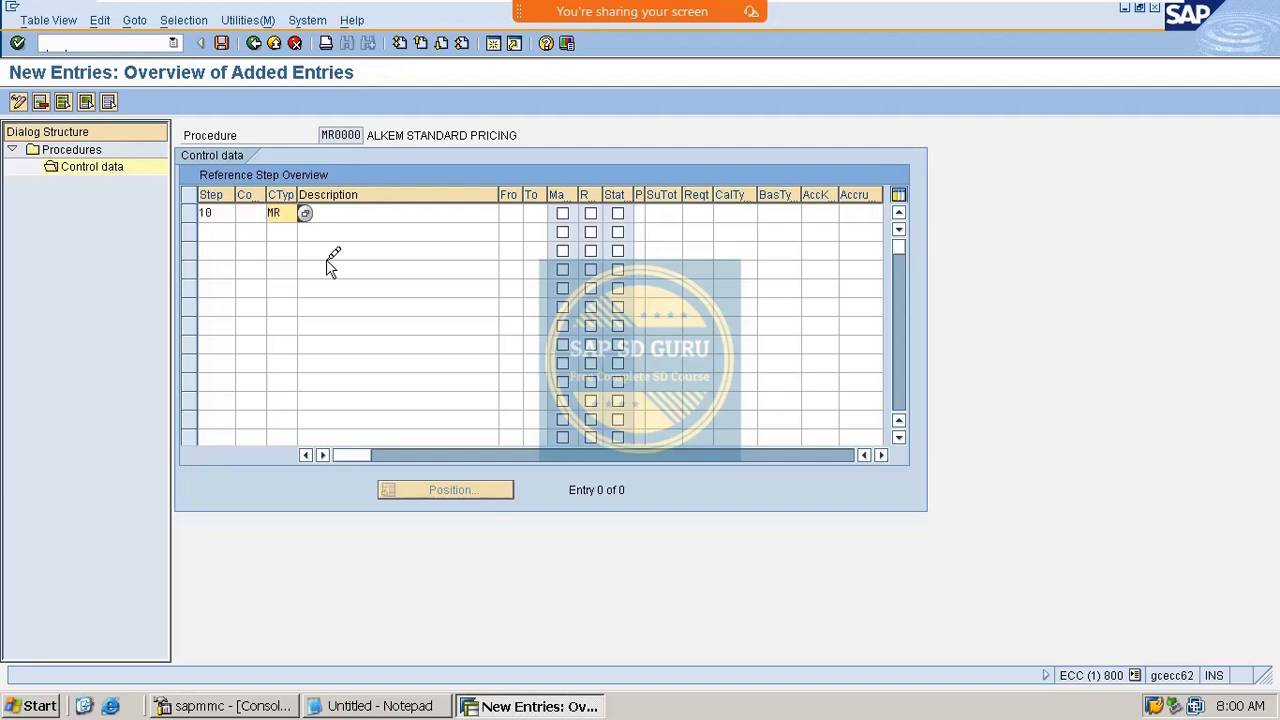
text(MR00)
key(Return)
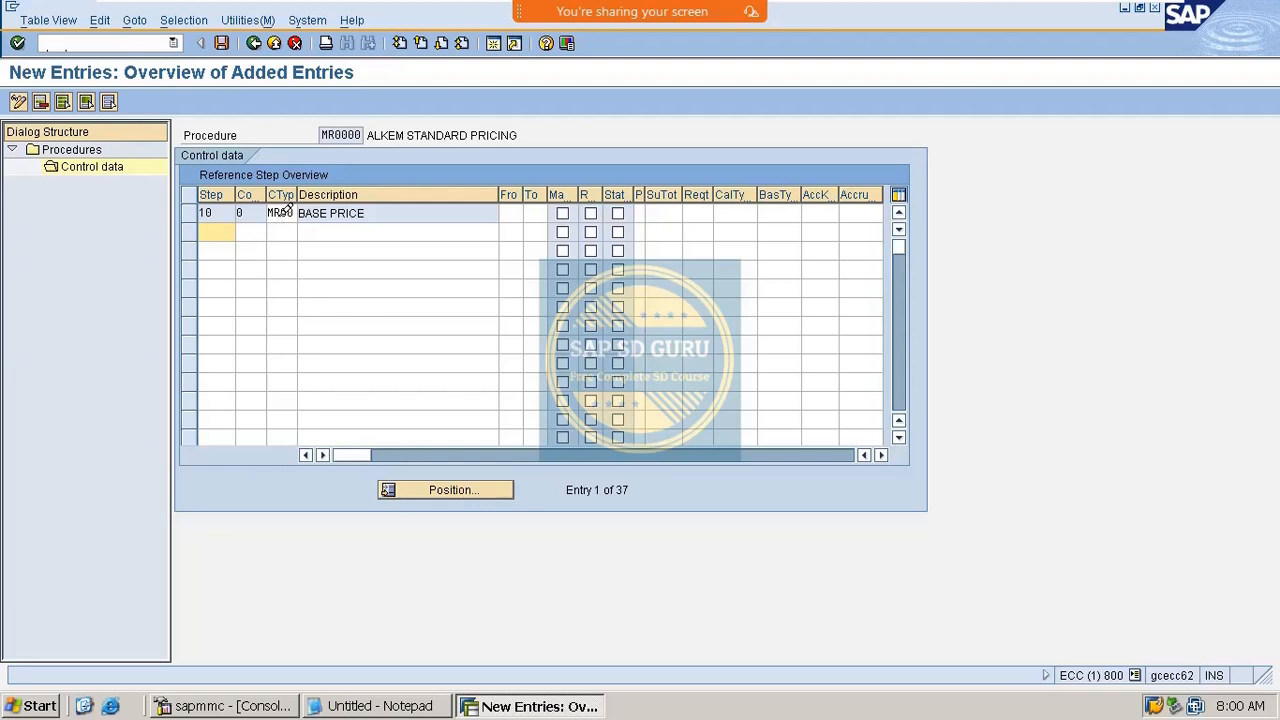
Step: Enter BASEPRICE as the description in the second row of the control data
click(515, 210)
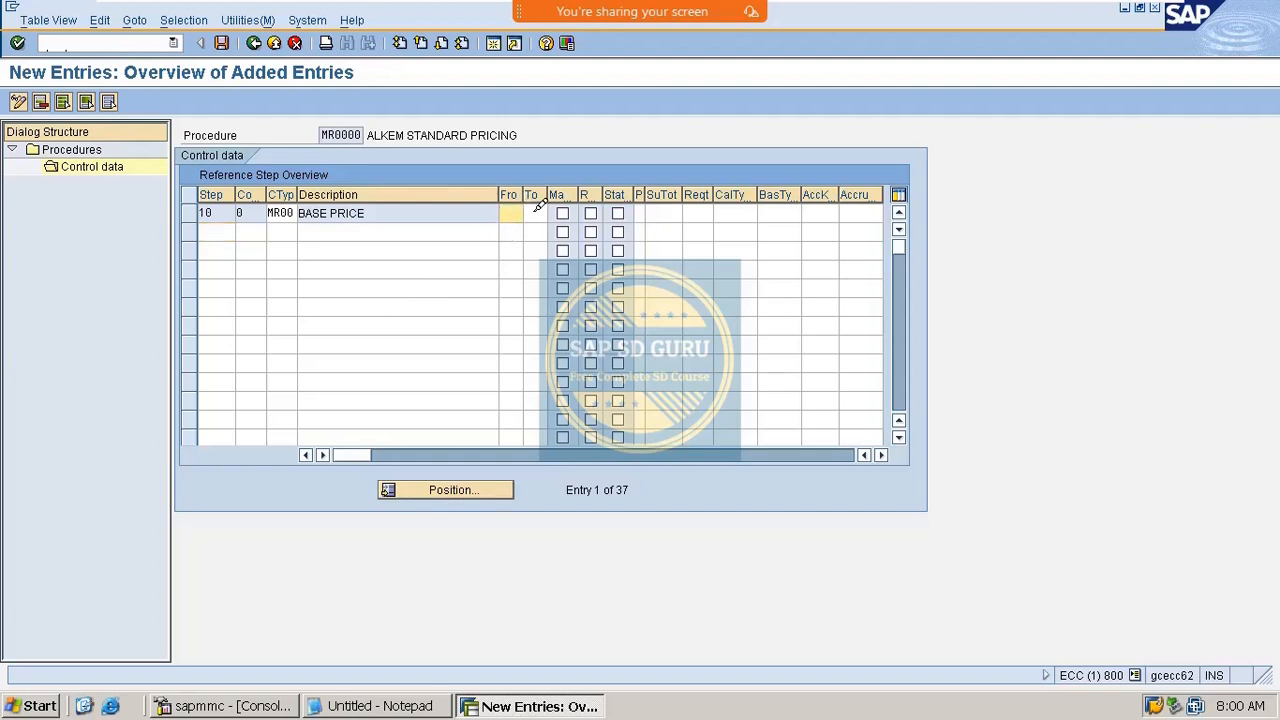
click(535, 210)
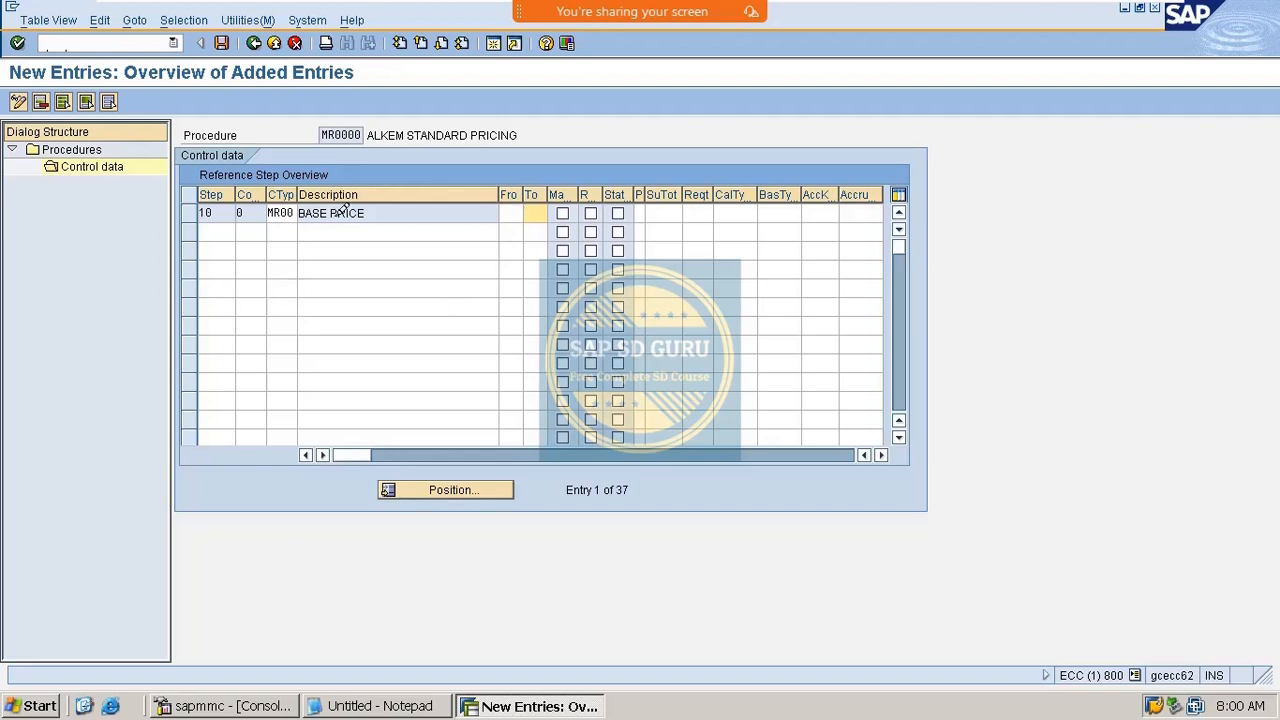
double_click(200, 212)
click(338, 228)
click(322, 251)
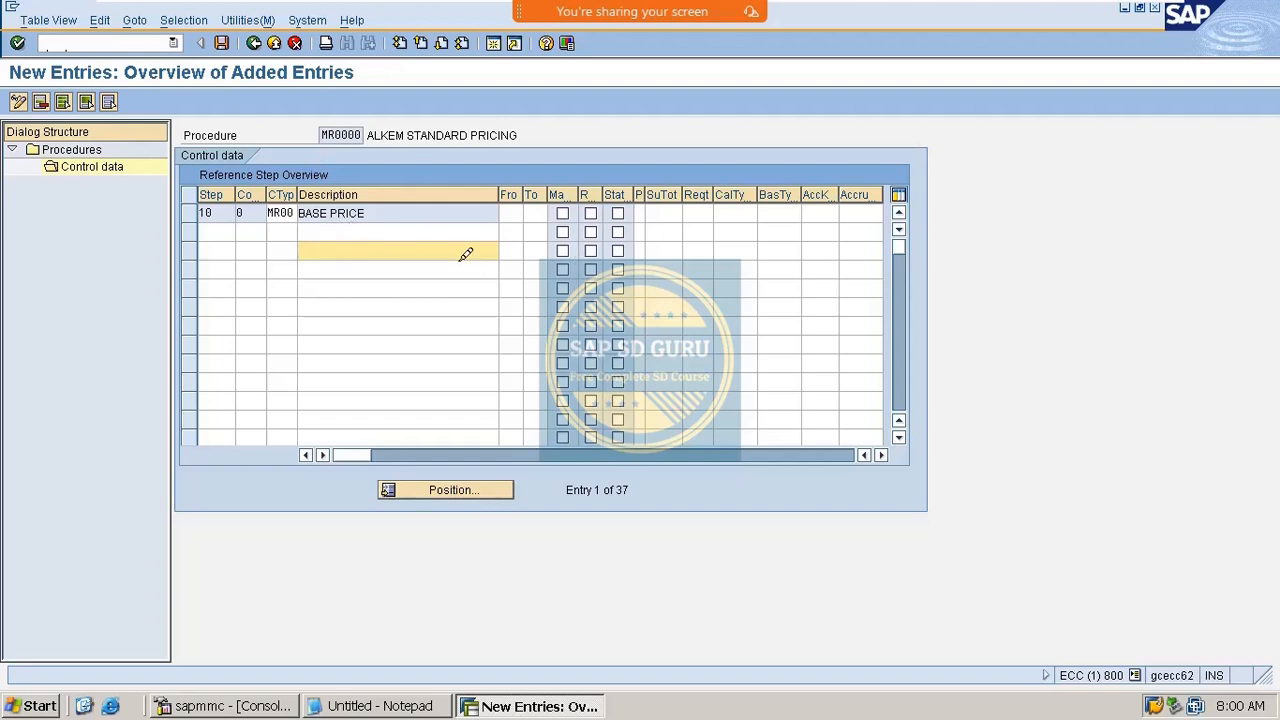
click(332, 230)
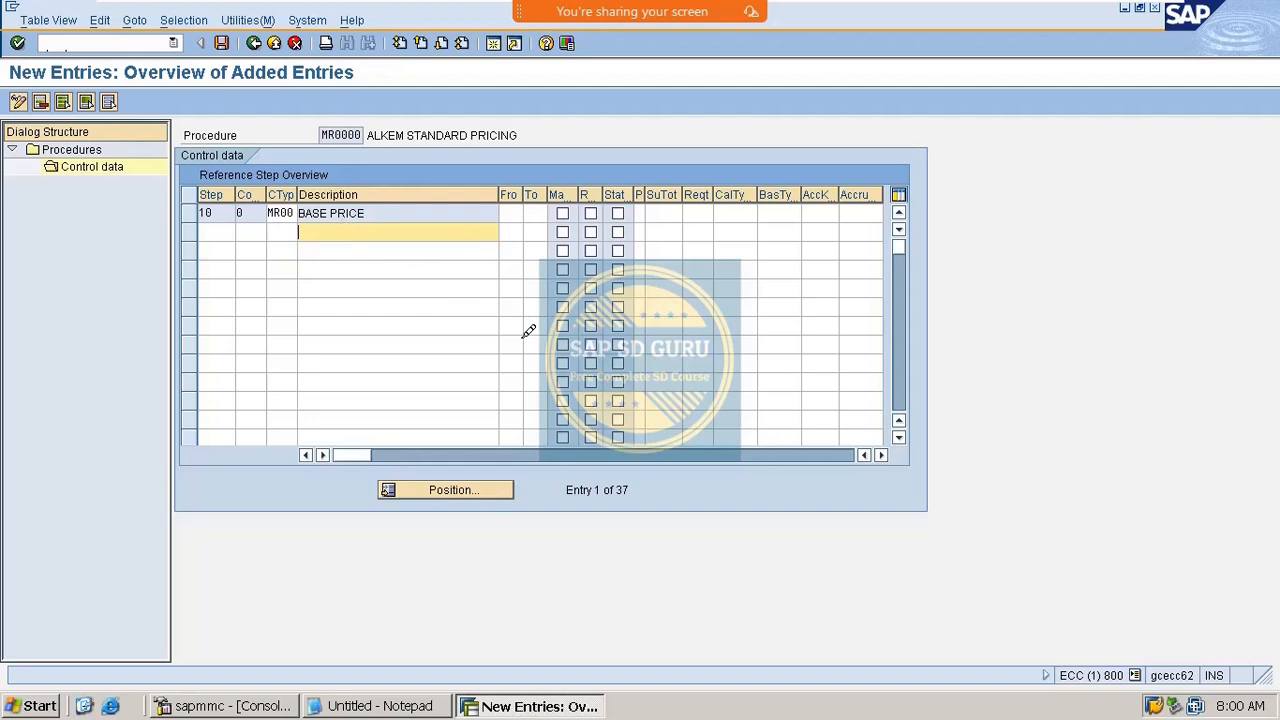
text(BASEPRICE)
key(Tab)
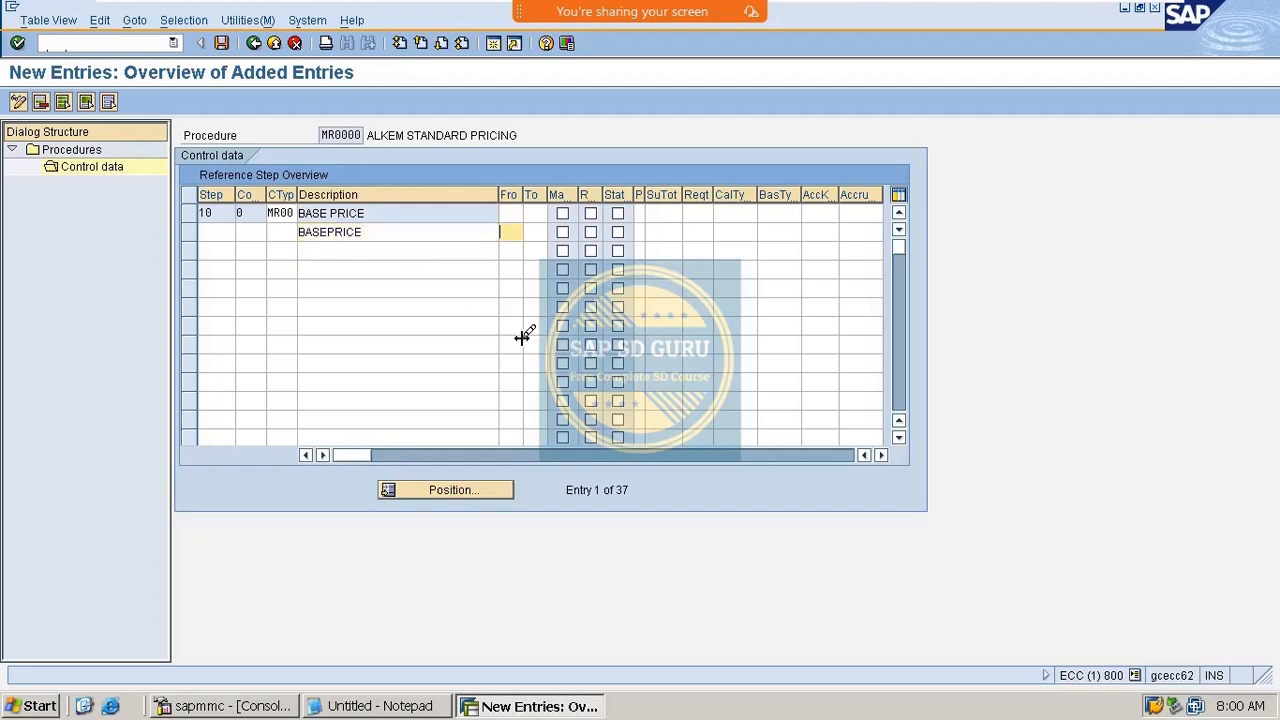
Step: Correct the second row's description to BASE PRICE, and set From 10 in the first row and From 10, To 10 in the second
click(330, 231)
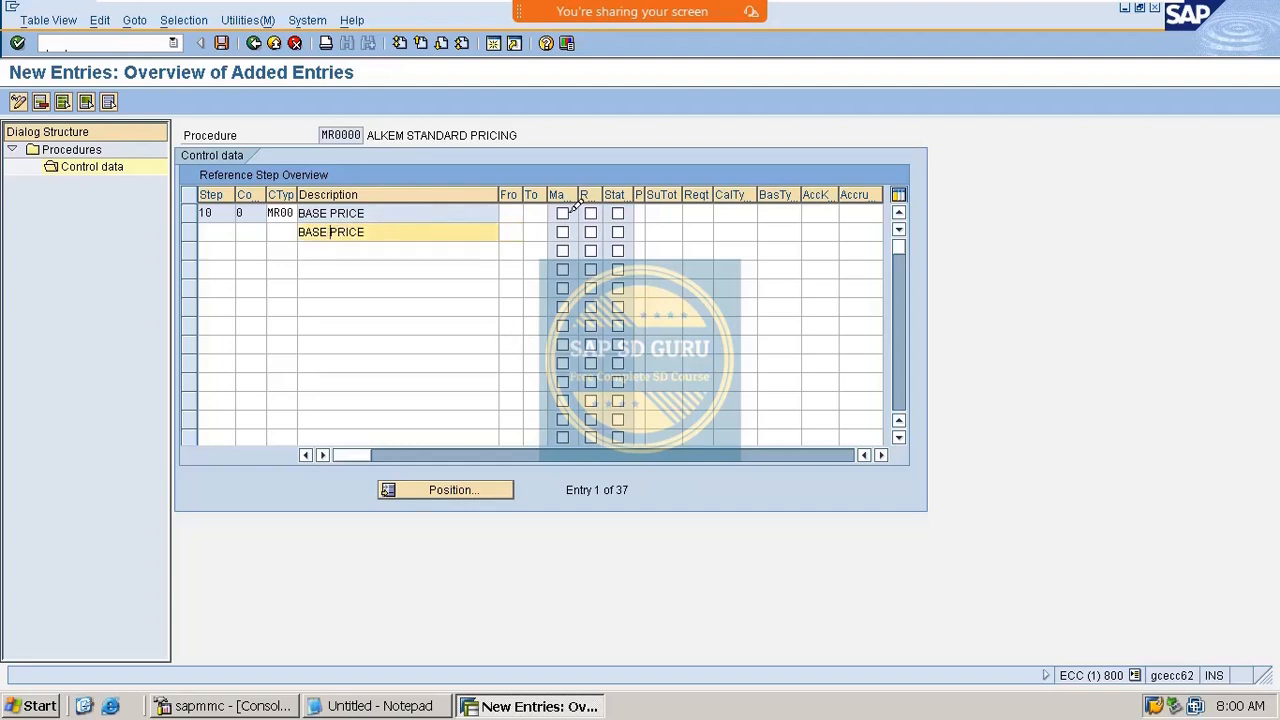
click(520, 210)
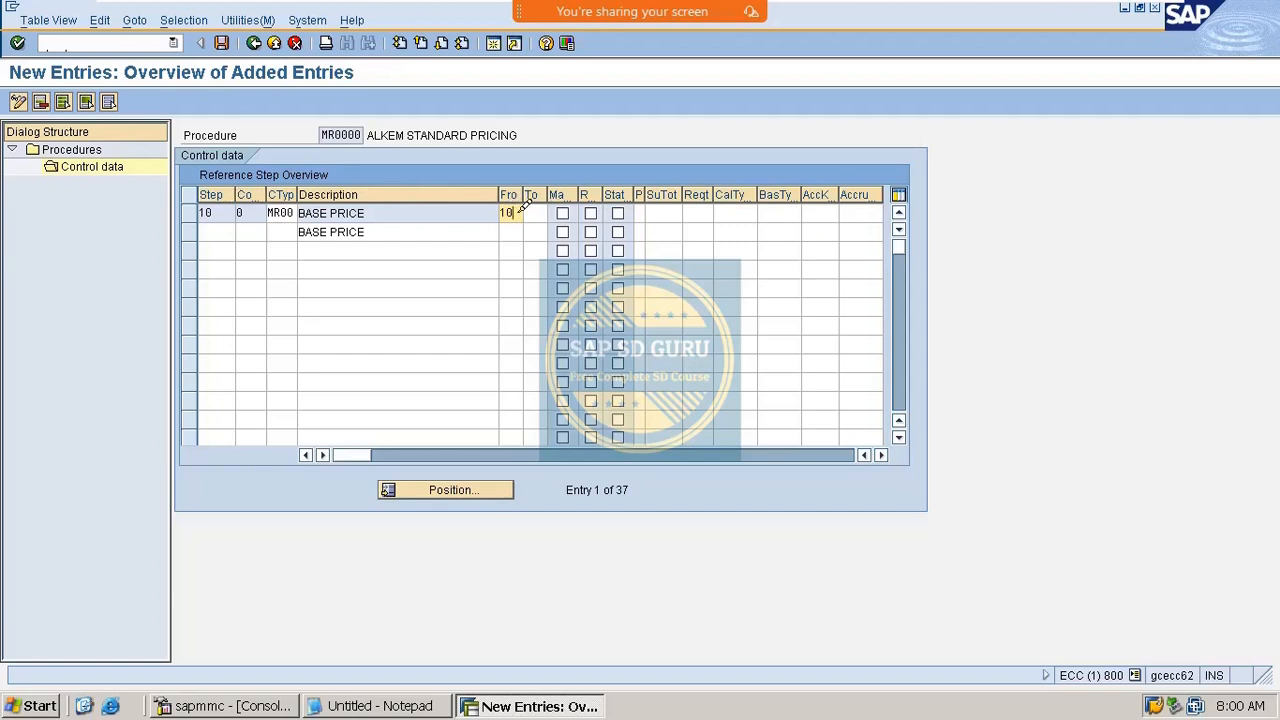
click(519, 229)
text(10)
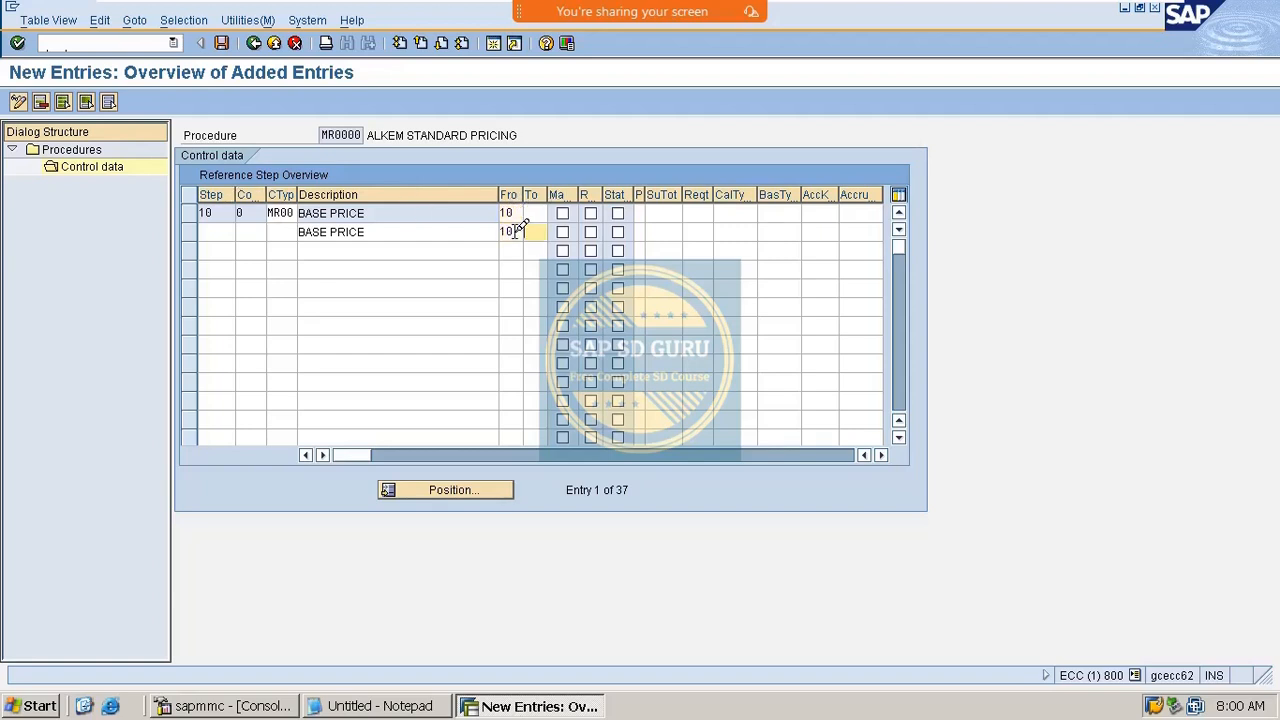
key(Return)
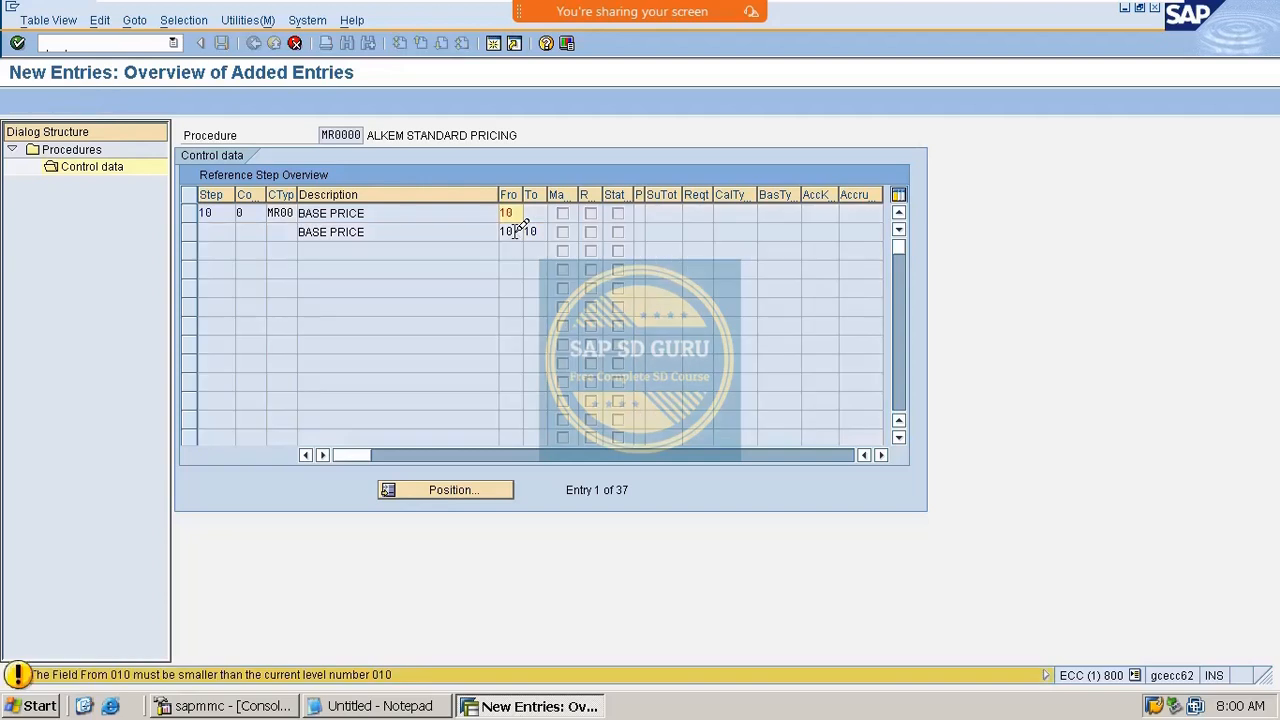
key(Return)
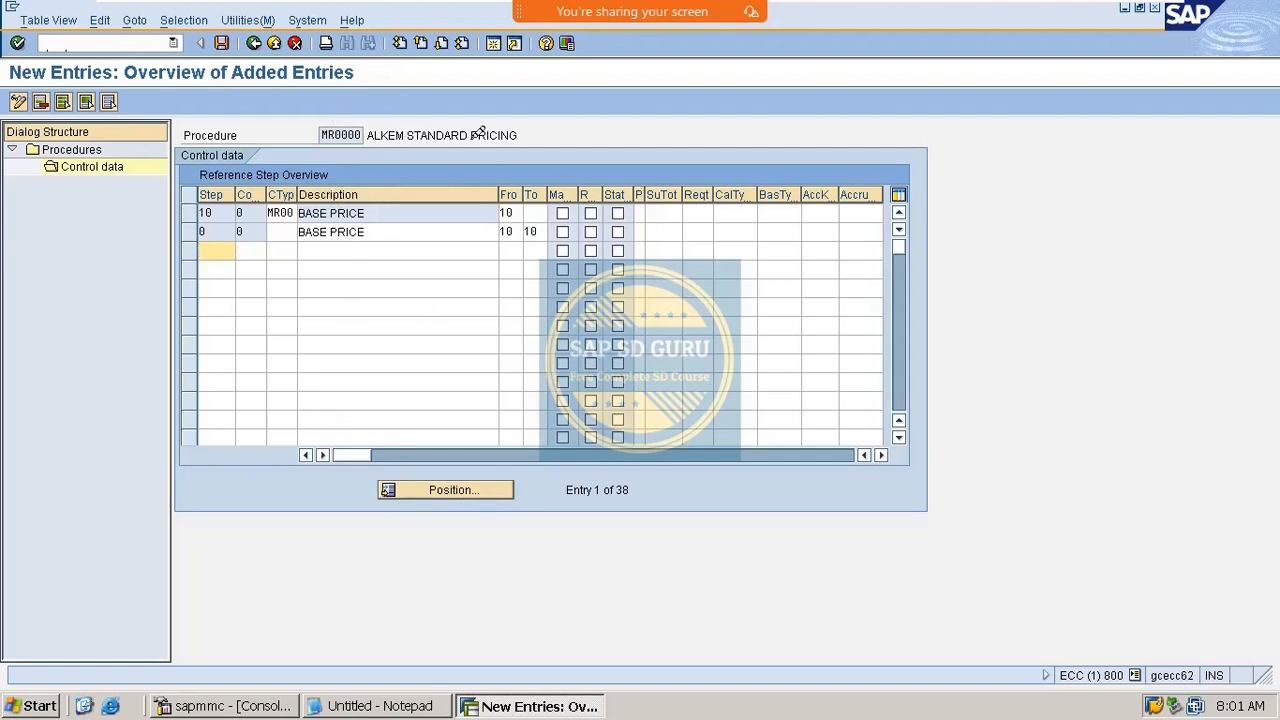
Step: Save the control data of procedure MR0000 to customizing request ECCK900002
click(221, 42)
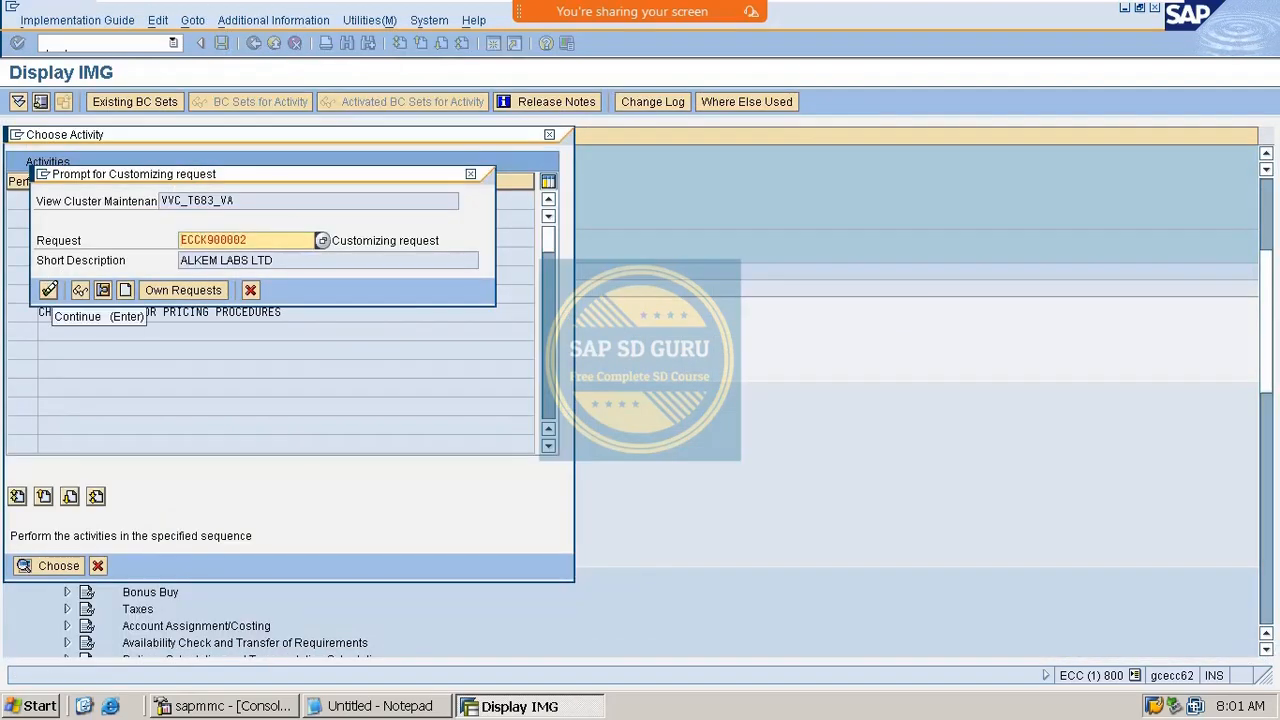
click(48, 291)
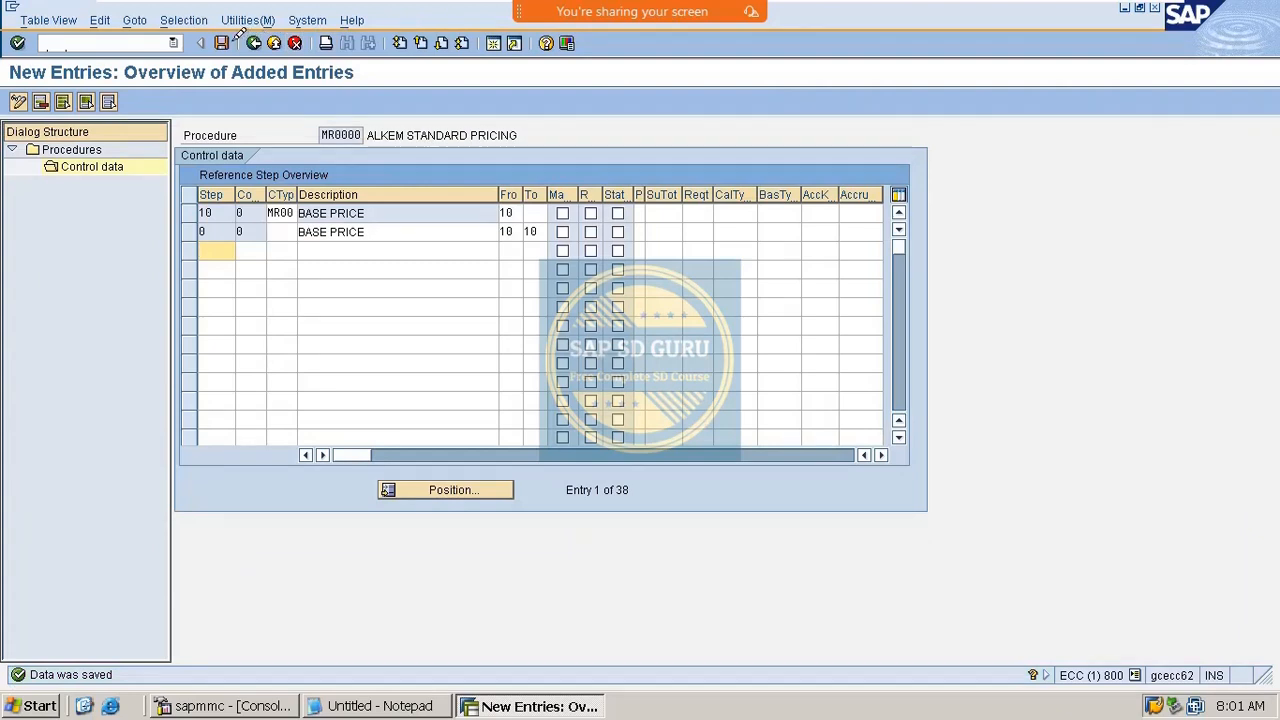
click(222, 42)
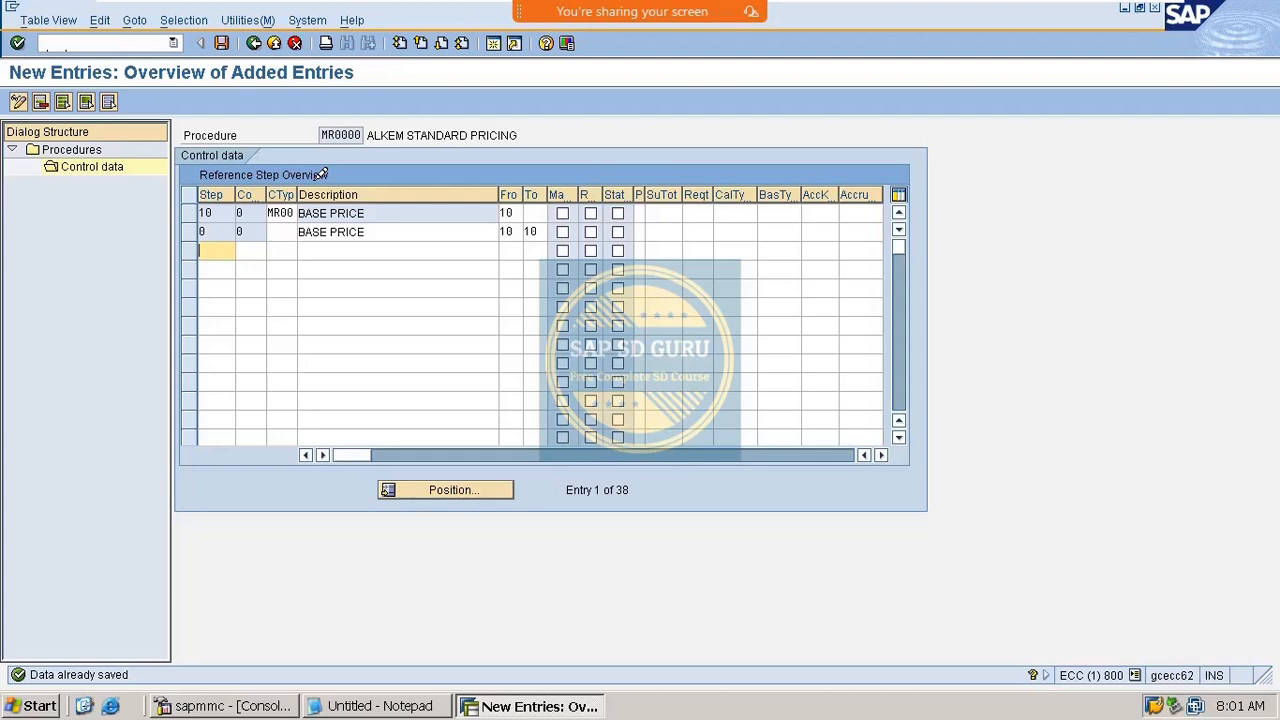
click(222, 42)
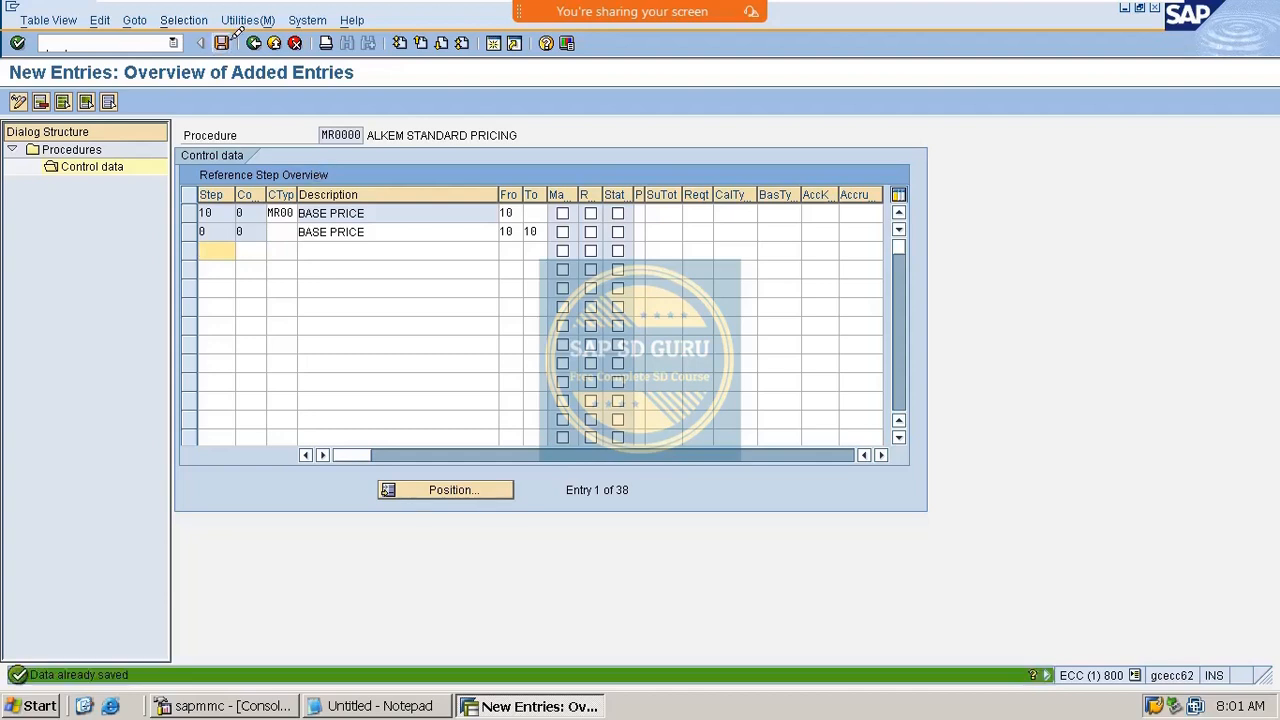
Step: Return from the control data to the procedures overview and save procedure MR0000
click(253, 42)
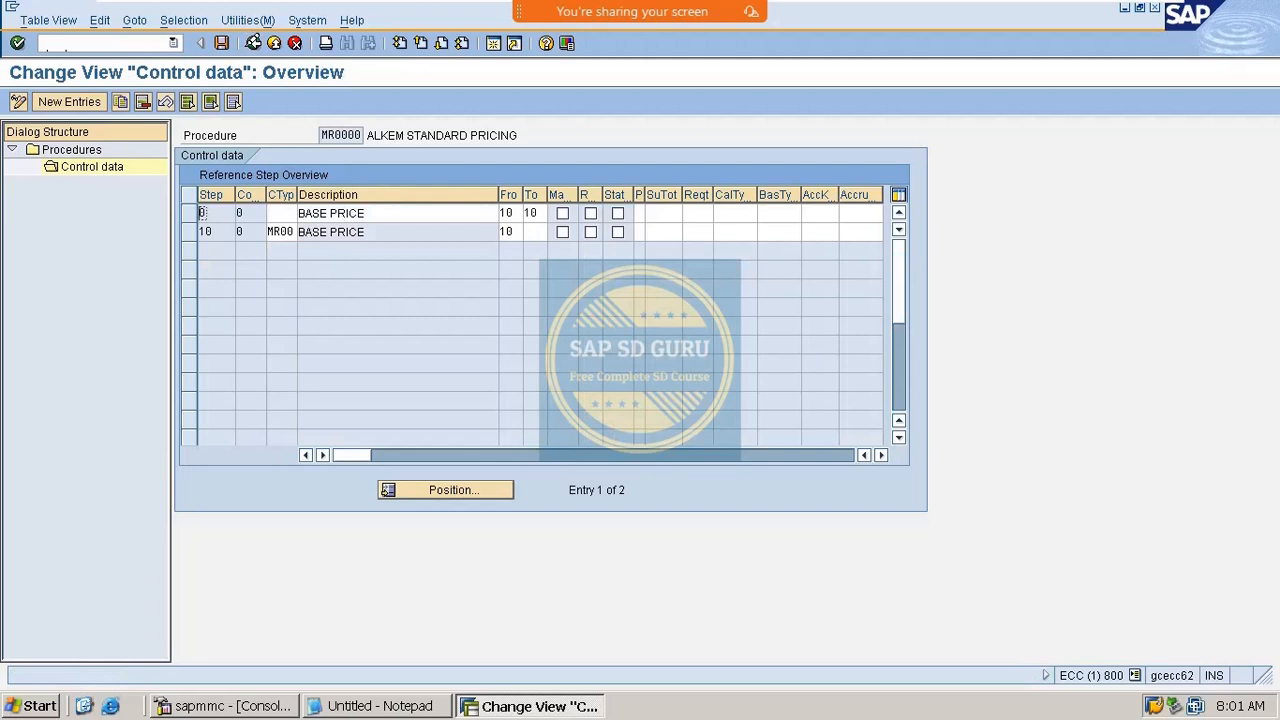
click(253, 42)
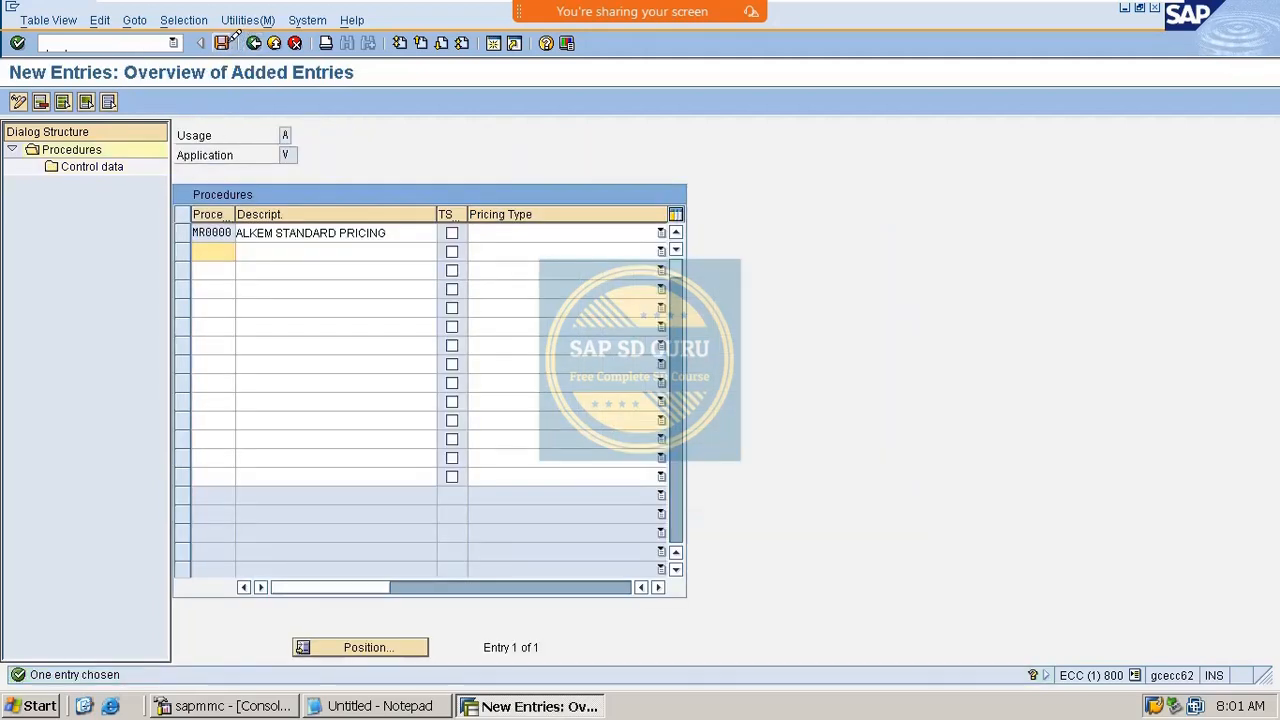
click(222, 42)
drag(198, 232, 285, 222)
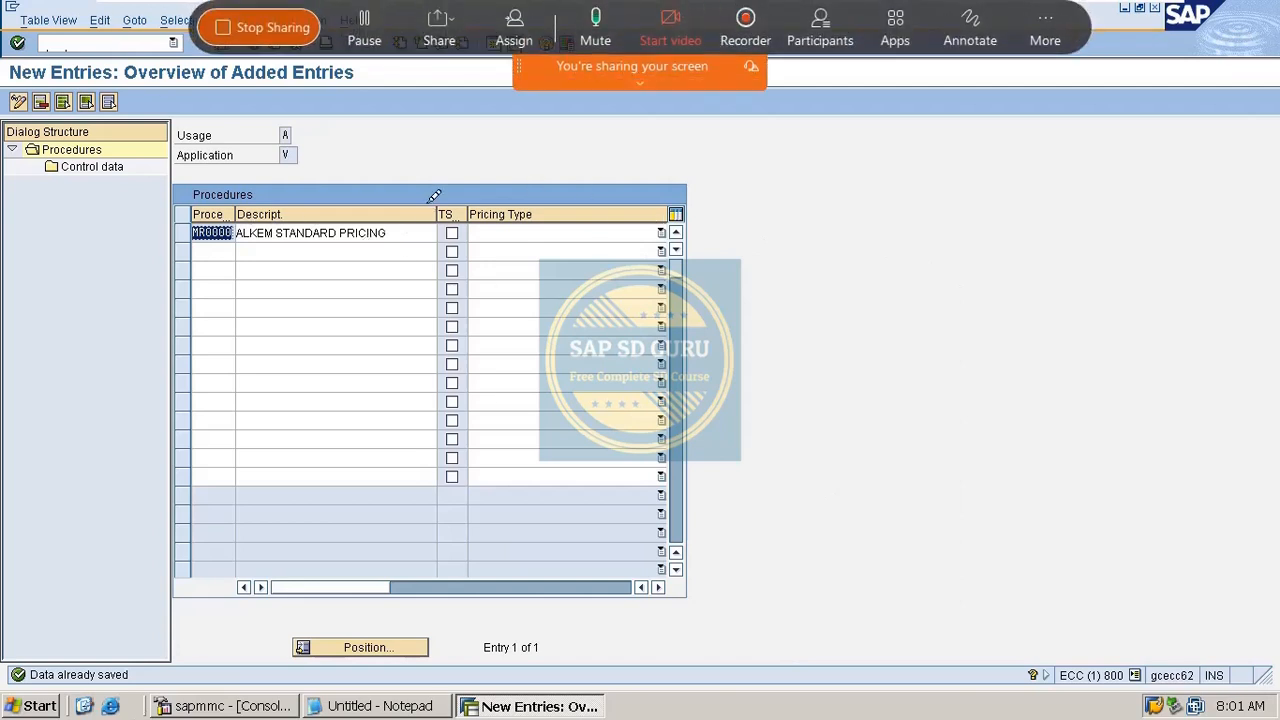
drag(246, 224, 471, 251)
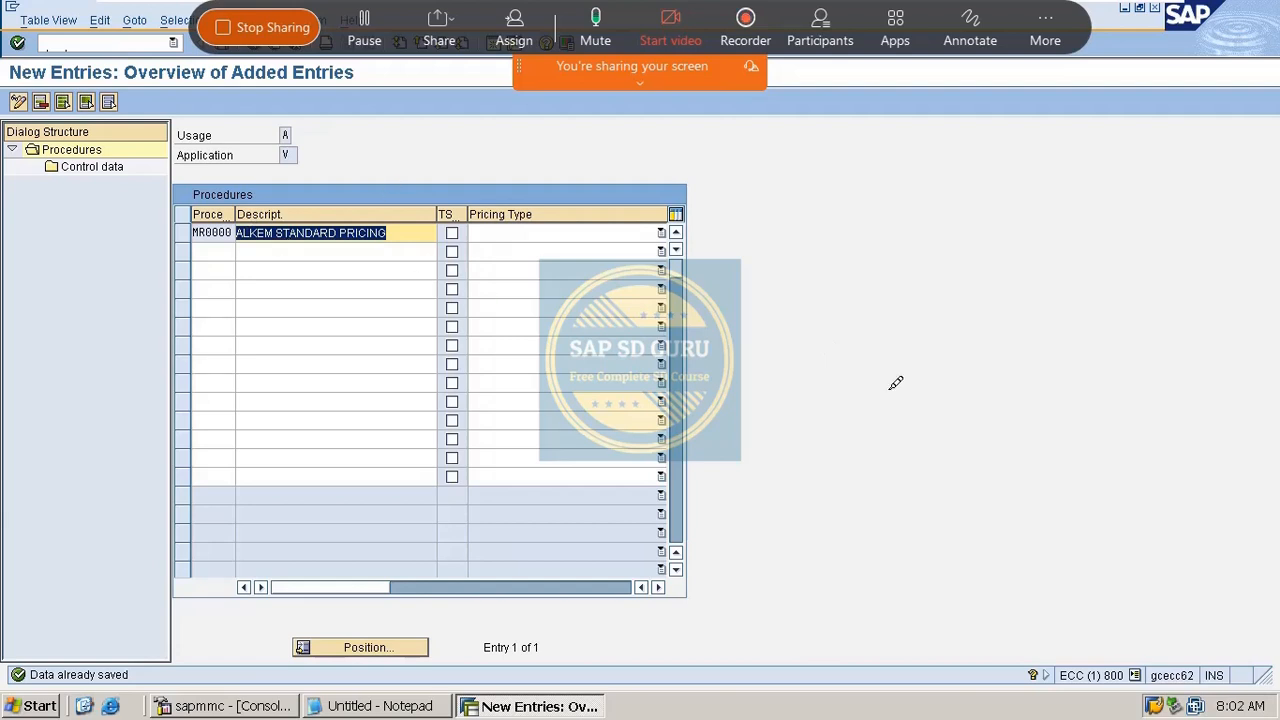
click(990, 30)
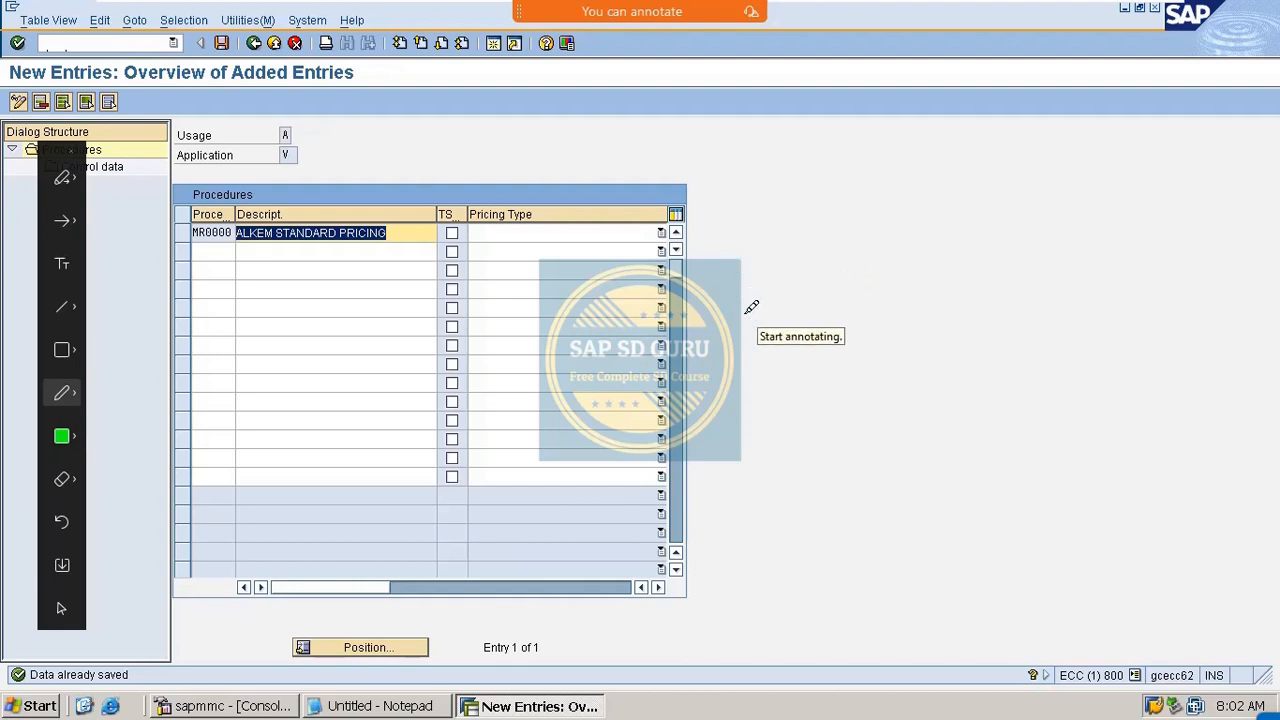
mouse_move(729, 288)
mouse_down()
mouse_move(738, 318)
mouse_move(780, 282)
mouse_move(795, 290)
mouse_move(805, 254)
mouse_move(815, 264)
mouse_up()
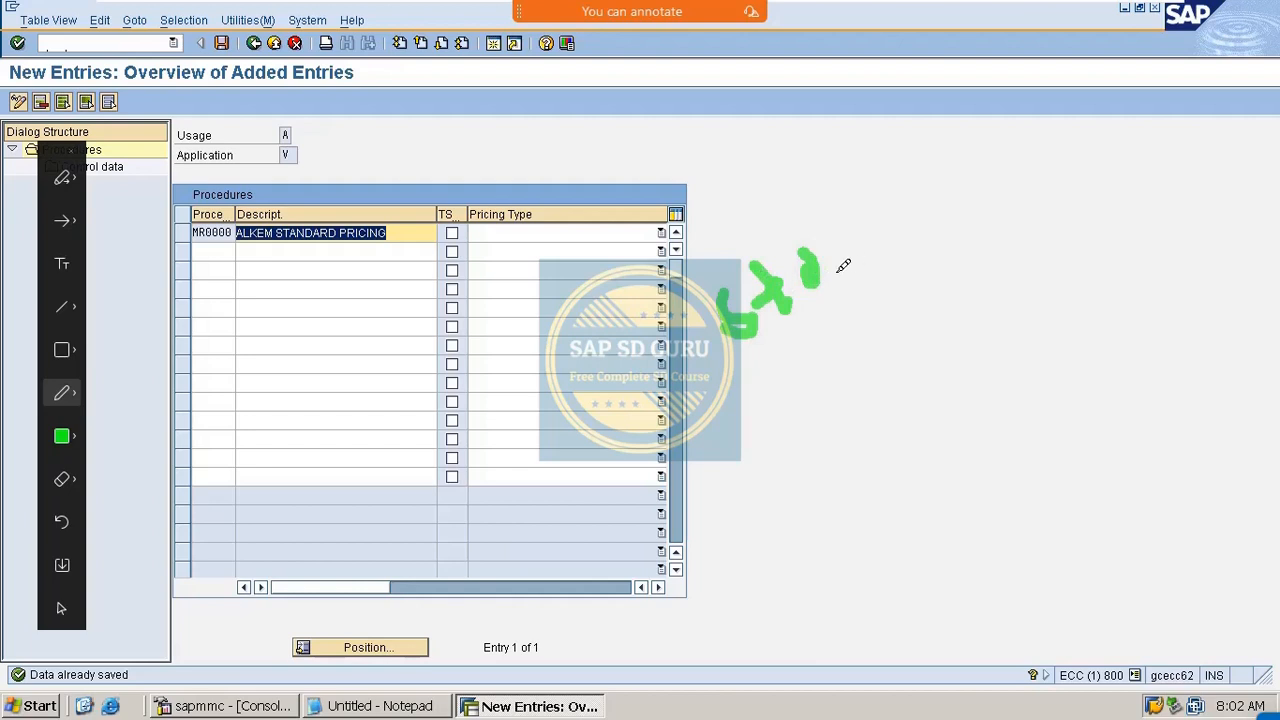
drag(757, 347, 836, 284)
drag(803, 236, 812, 236)
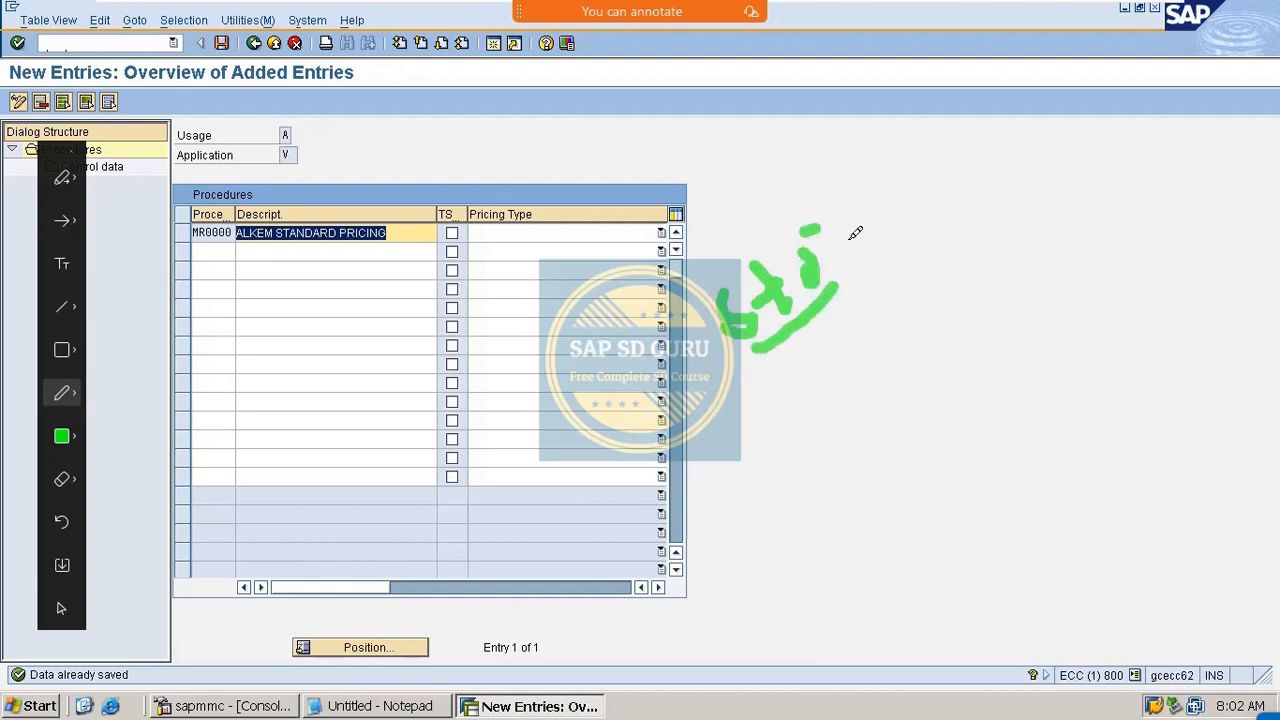
key(Escape)
click(970, 30)
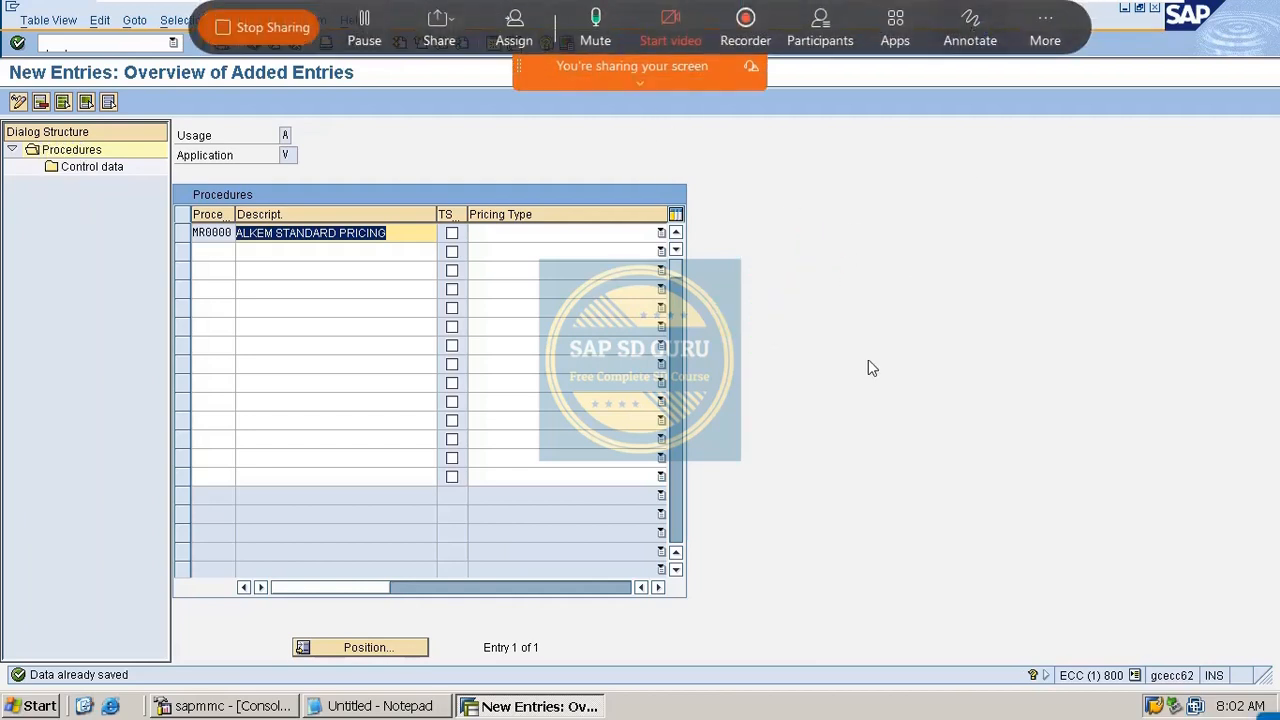
mouse_move(759, 338)
mouse_down()
mouse_move(754, 320)
mouse_move(760, 337)
mouse_move(801, 270)
mouse_move(880, 294)
mouse_up()
drag(878, 258, 846, 296)
mouse_move(896, 230)
mouse_down()
mouse_move(898, 262)
mouse_move(929, 255)
mouse_move(944, 232)
mouse_move(984, 234)
mouse_up()
mouse_move(990, 182)
mouse_down()
mouse_move(1022, 232)
mouse_move(1086, 168)
mouse_move(1078, 204)
mouse_up()
drag(1104, 150, 1108, 184)
drag(1106, 150, 1150, 176)
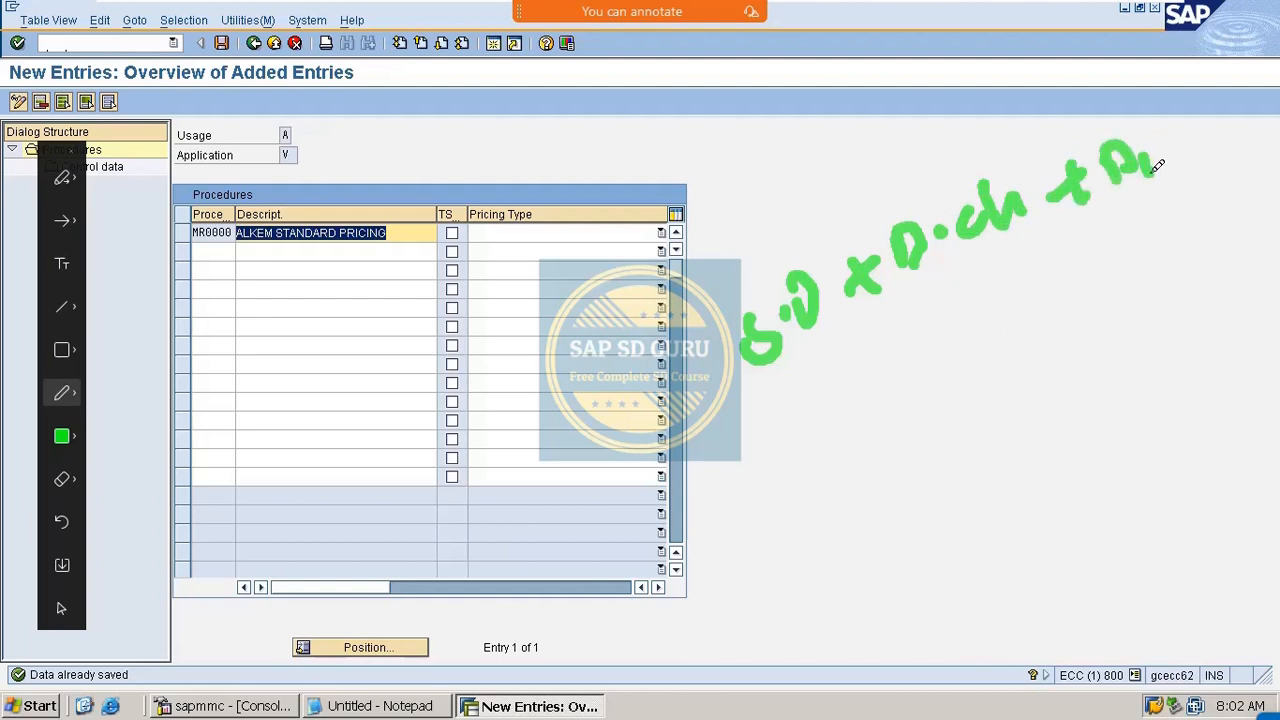
click(1145, 131)
mouse_move(792, 466)
mouse_down()
mouse_move(857, 428)
mouse_move(856, 484)
mouse_up()
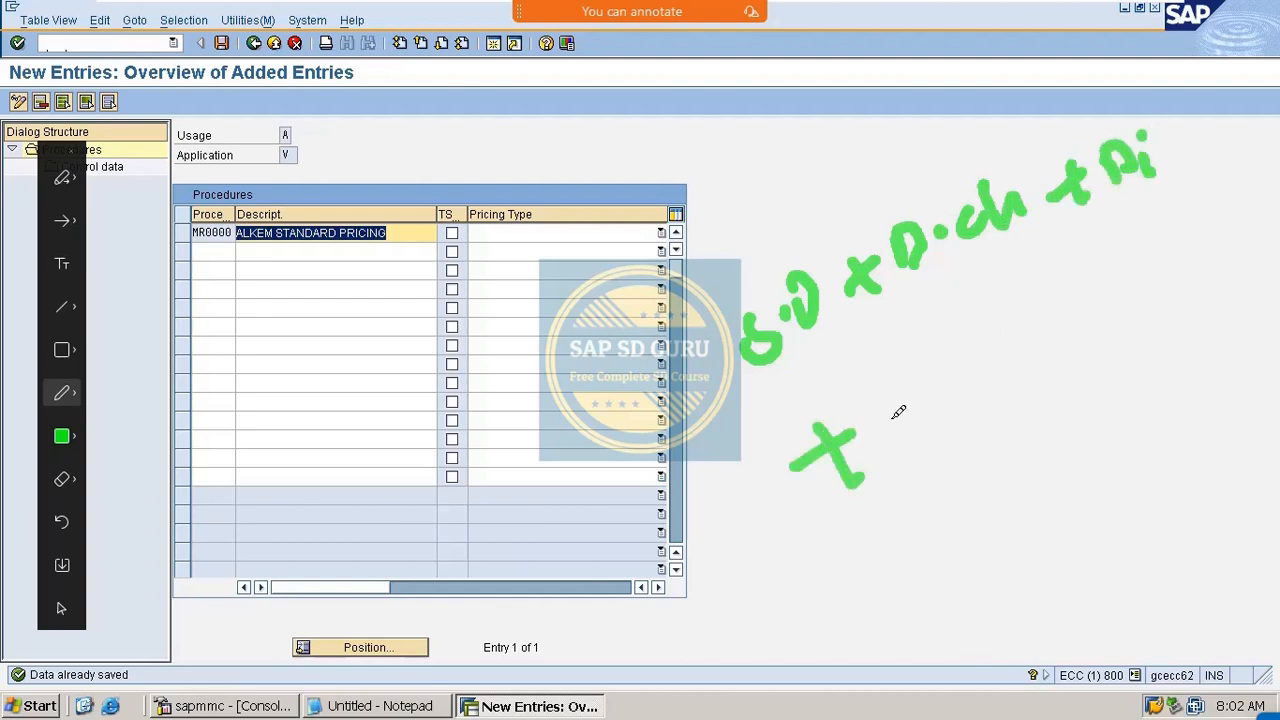
mouse_move(900, 434)
mouse_down()
mouse_move(940, 386)
mouse_move(940, 424)
mouse_up()
click(956, 385)
mouse_move(972, 352)
mouse_down()
mouse_move(980, 400)
mouse_move(1022, 332)
mouse_move(1034, 350)
mouse_up()
mouse_move(1034, 352)
mouse_down()
mouse_move(1140, 286)
mouse_move(1138, 334)
mouse_up()
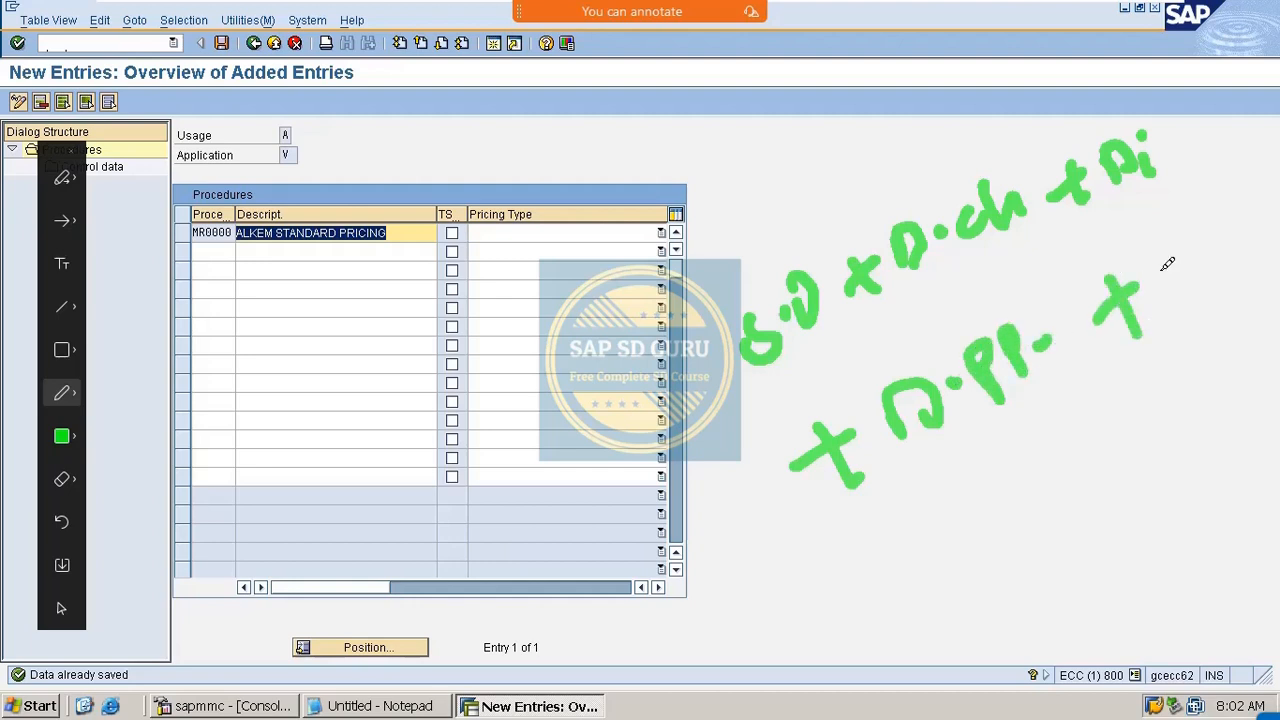
mouse_move(1200, 250)
mouse_down()
mouse_move(1190, 292)
mouse_move(1212, 226)
mouse_move(1236, 262)
mouse_move(1200, 211)
mouse_up()
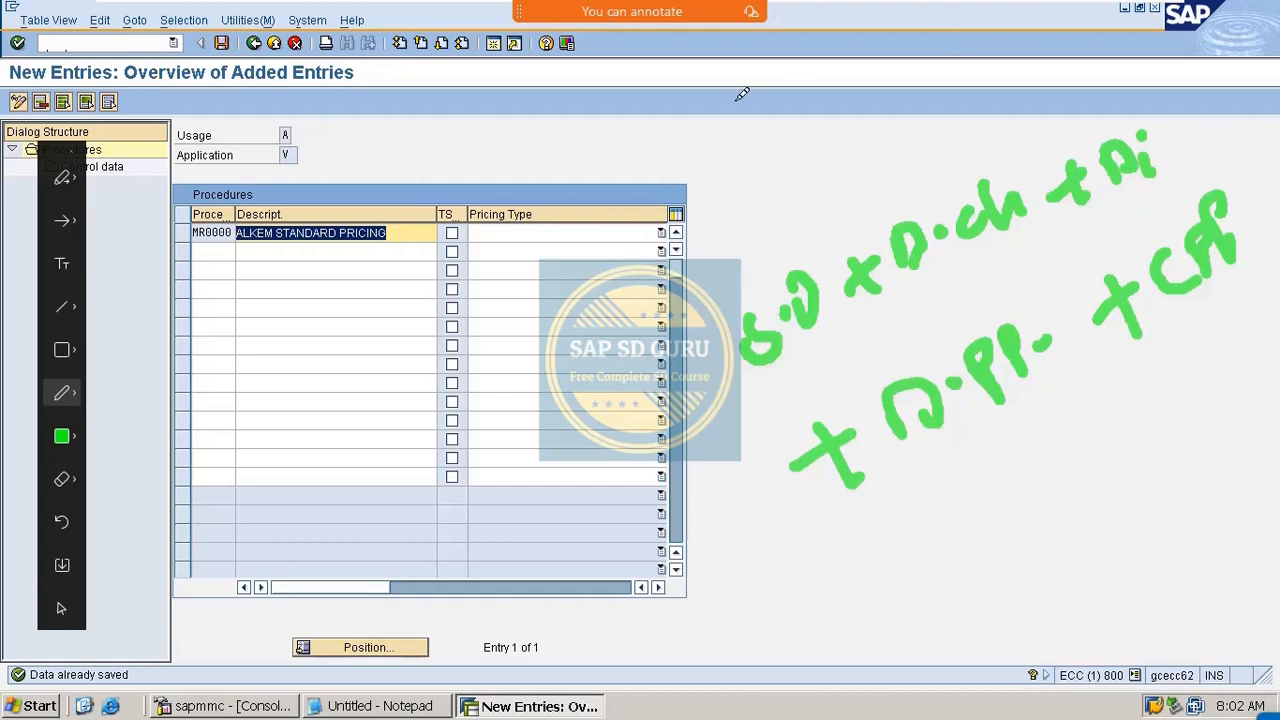
drag(733, 168, 746, 210)
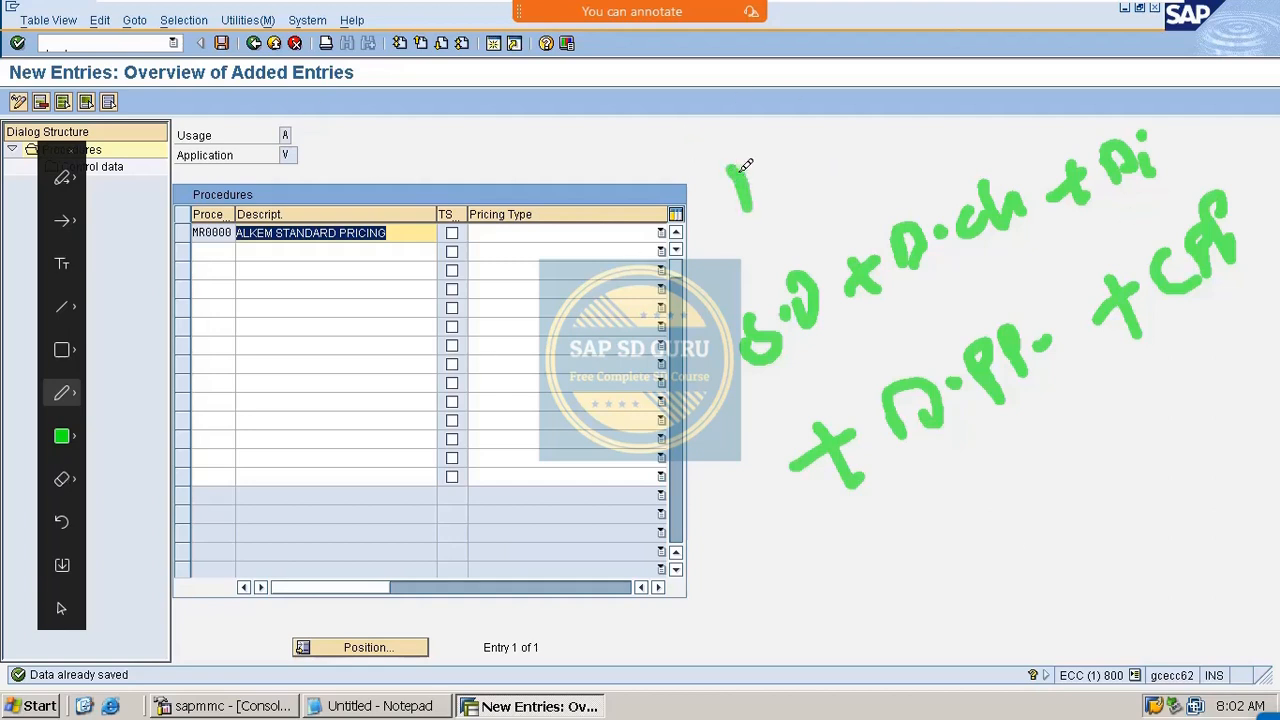
mouse_move(762, 150)
mouse_down()
mouse_move(767, 176)
mouse_move(803, 126)
mouse_move(857, 148)
mouse_up()
click(810, 146)
click(880, 100)
drag(894, 108, 890, 132)
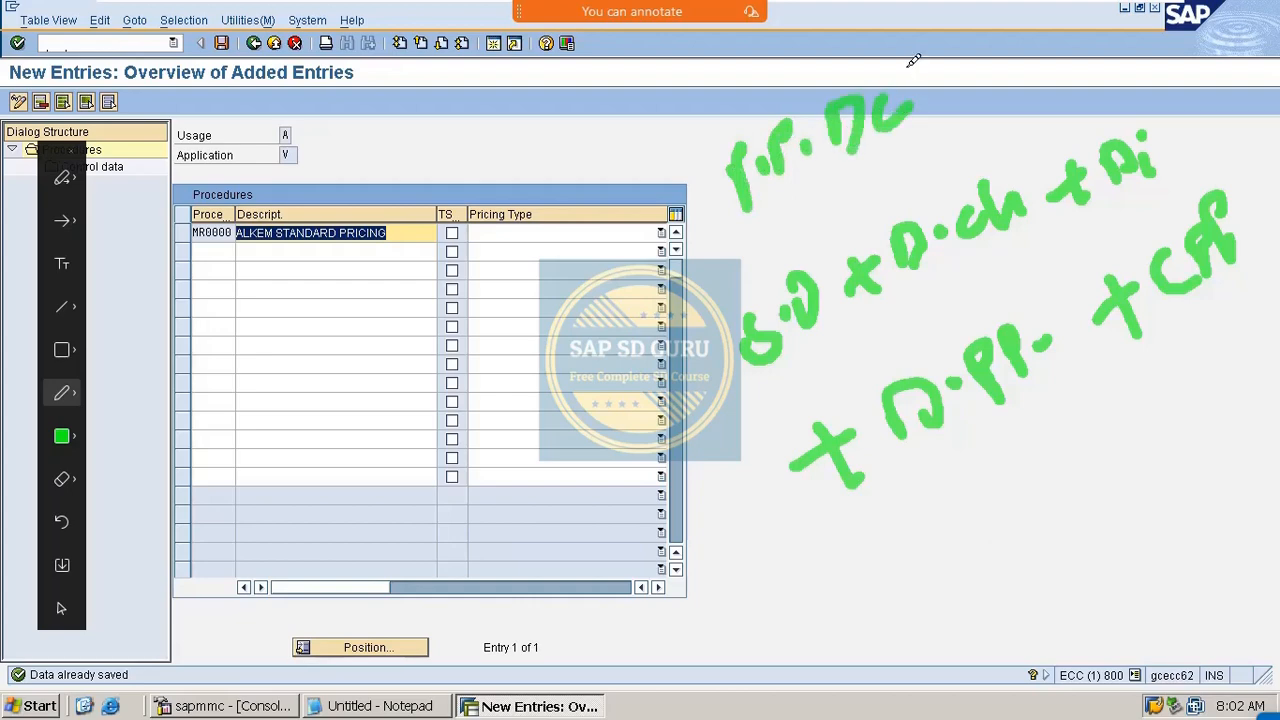
mouse_move(916, 56)
mouse_down()
mouse_move(910, 118)
mouse_move(934, 70)
mouse_up()
drag(748, 240, 962, 80)
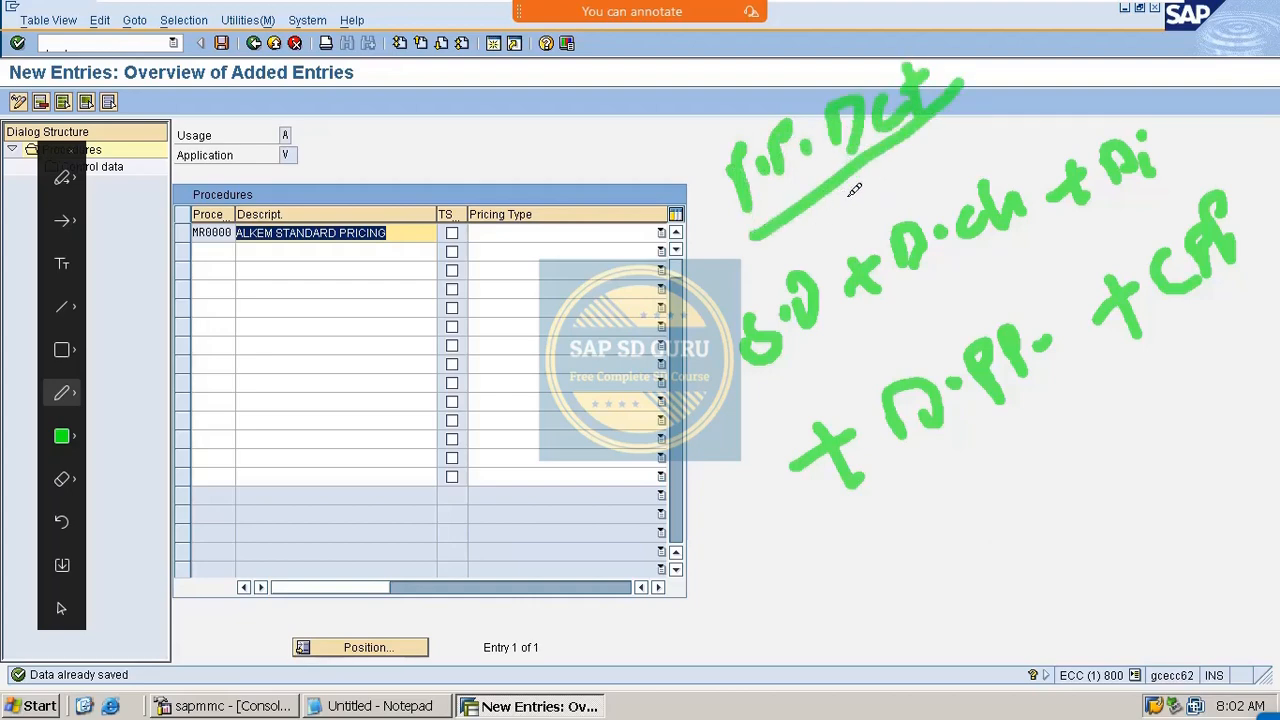
drag(850, 191, 1038, 44)
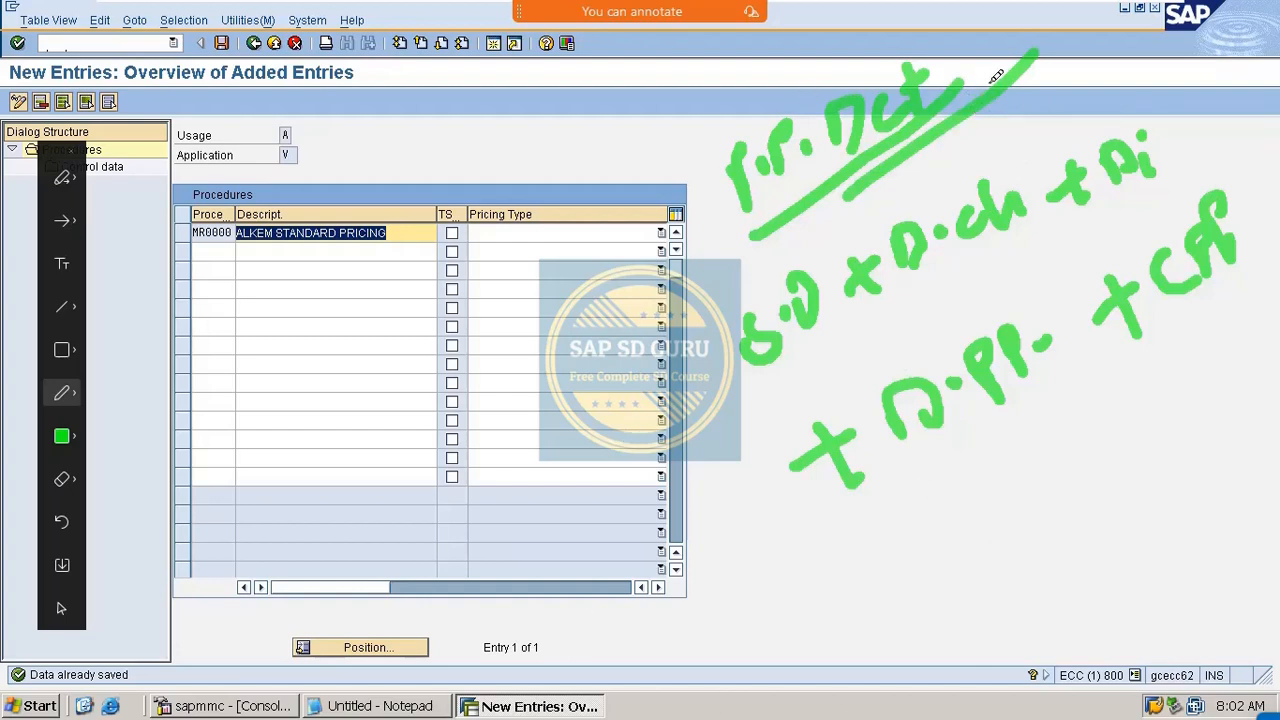
mouse_move(996, 76)
mouse_down()
mouse_move(805, 80)
mouse_move(720, 230)
mouse_move(918, 158)
mouse_up()
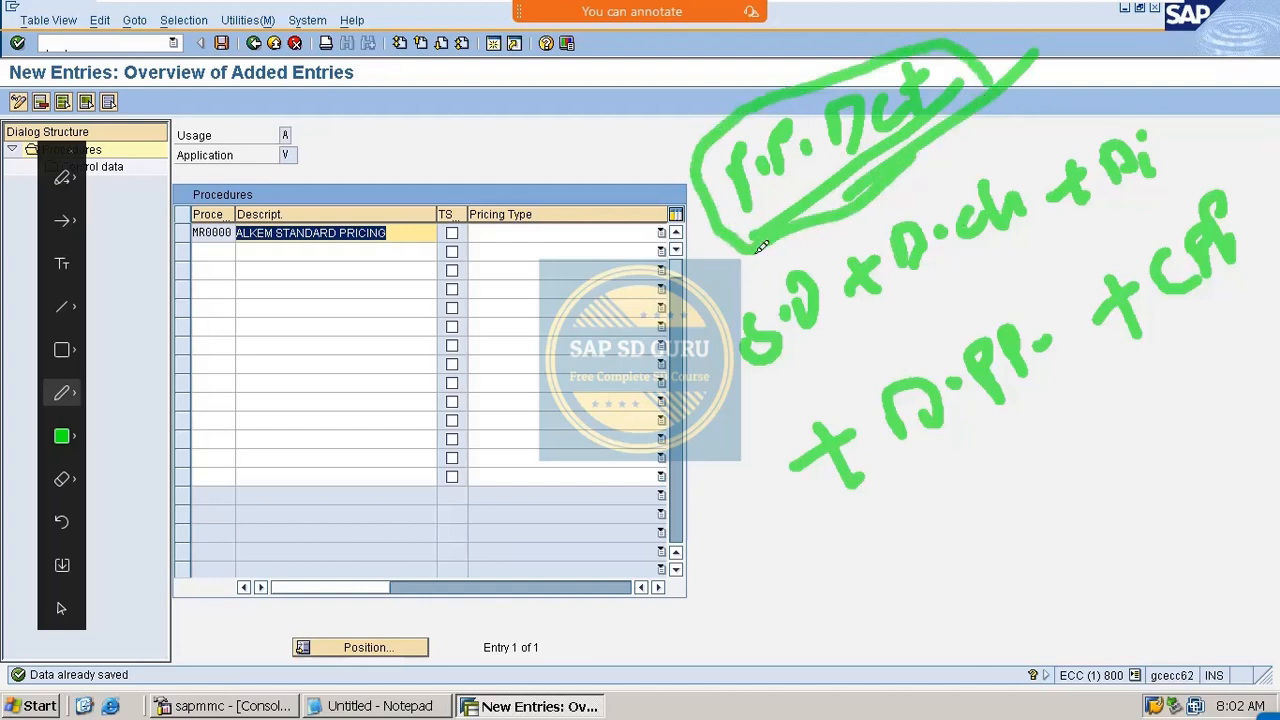
mouse_move(757, 251)
mouse_down()
mouse_move(719, 475)
mouse_move(757, 298)
mouse_move(755, 241)
mouse_move(722, 335)
mouse_move(795, 540)
mouse_move(887, 566)
mouse_move(878, 534)
mouse_move(945, 570)
mouse_move(965, 476)
mouse_move(998, 550)
mouse_up()
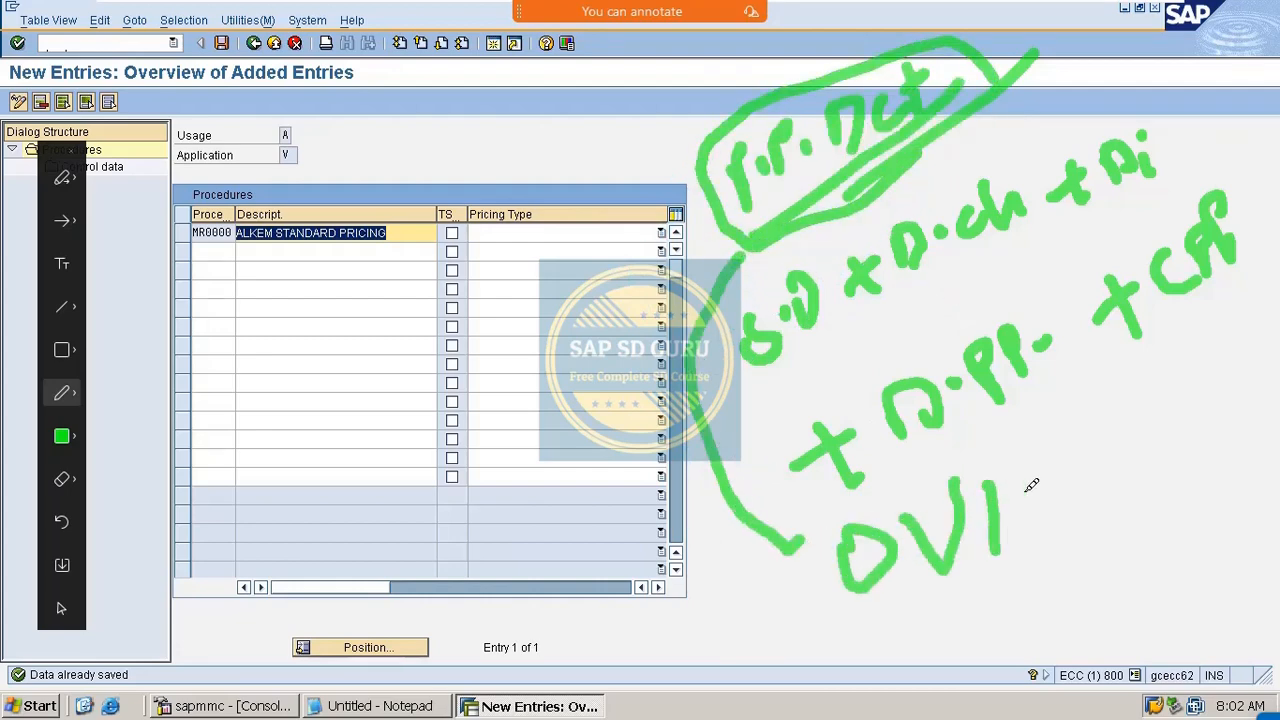
drag(1035, 480, 1055, 532)
mouse_move(1095, 452)
mouse_down()
mouse_move(1080, 525)
mouse_move(1140, 510)
mouse_move(1157, 448)
mouse_move(1078, 420)
mouse_move(912, 472)
mouse_move(792, 592)
mouse_move(1010, 592)
mouse_move(1163, 516)
mouse_up()
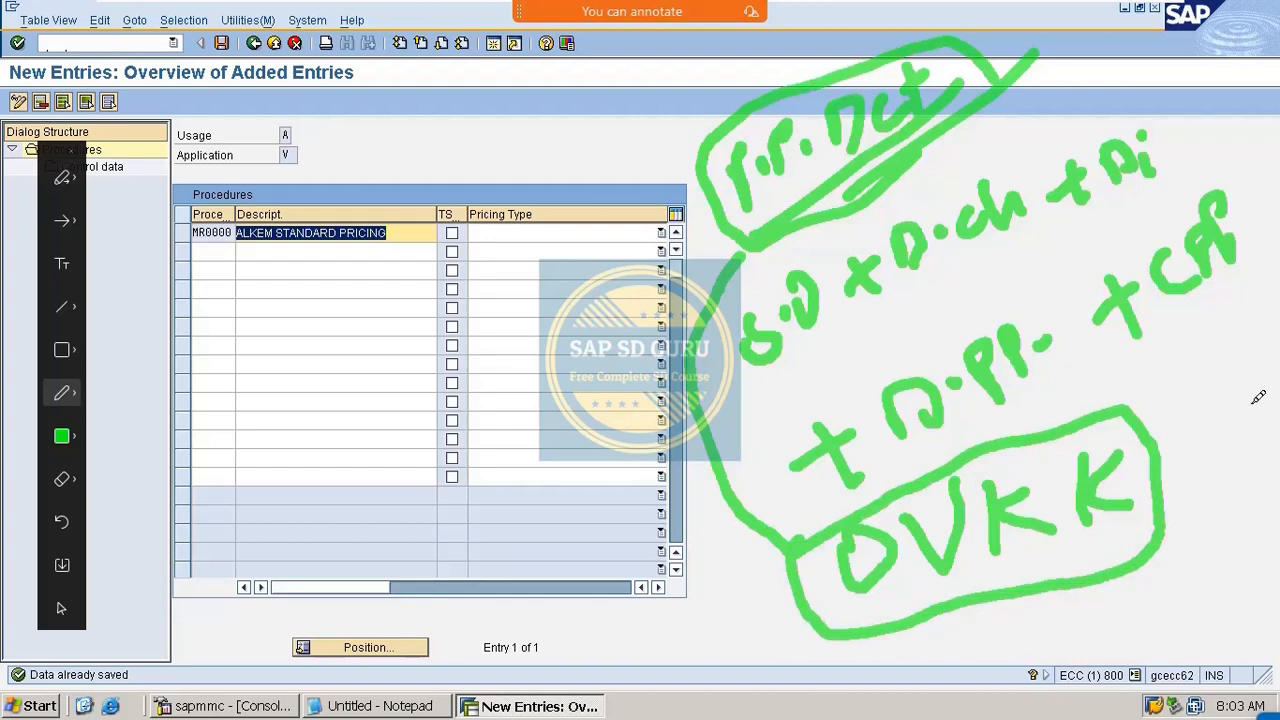
key(Escape)
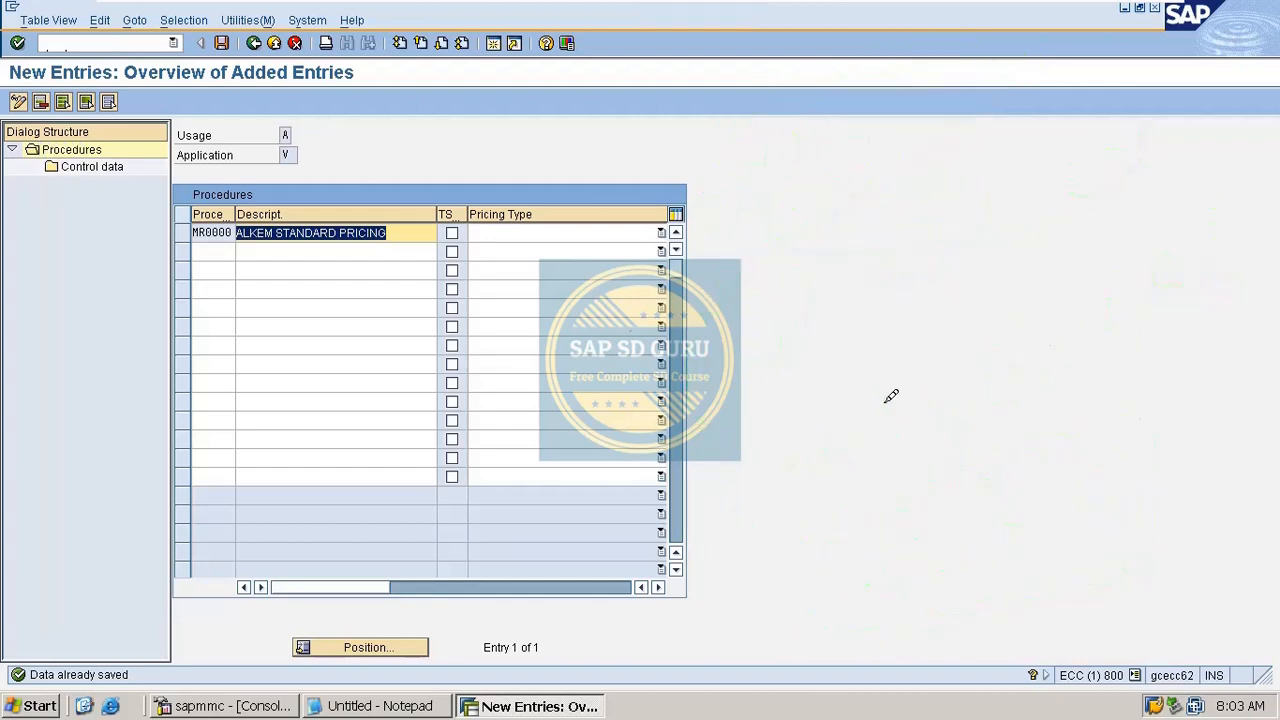
Step: Open pricing procedure determination with transaction OVKK and position the list on sales organization m100, distribution channel m1 and division m1
click(112, 46)
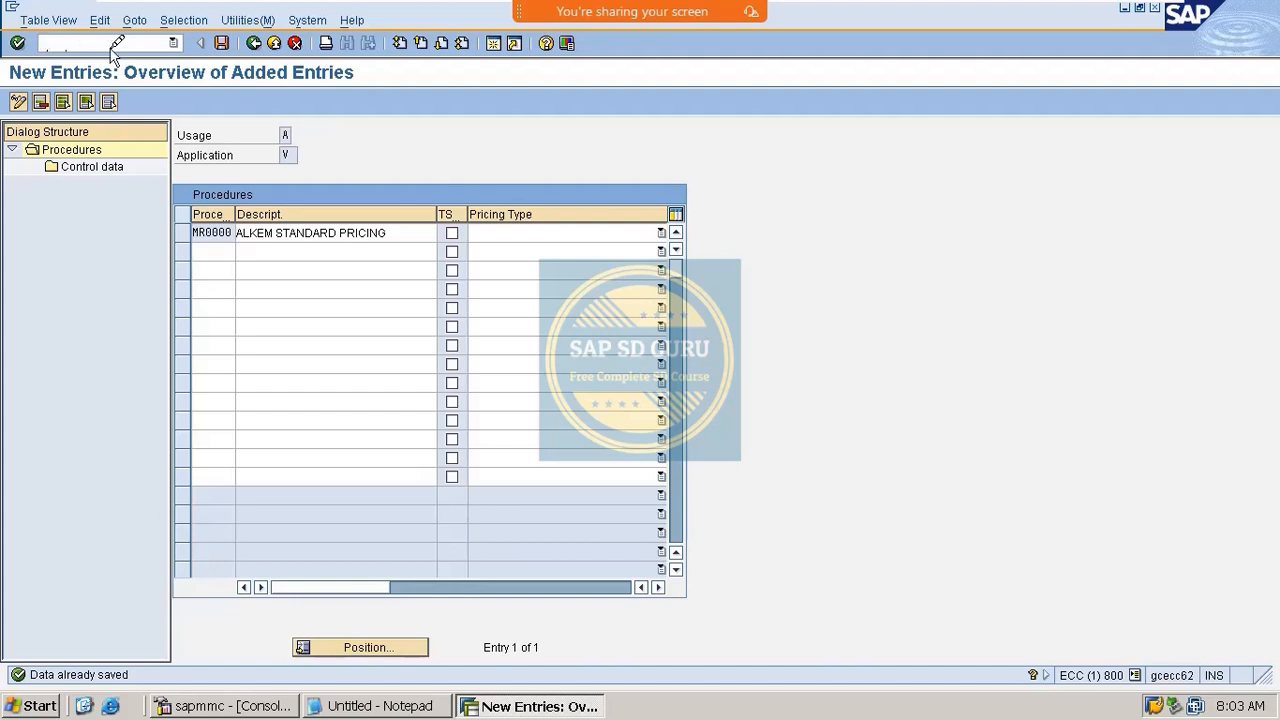
key(Return)
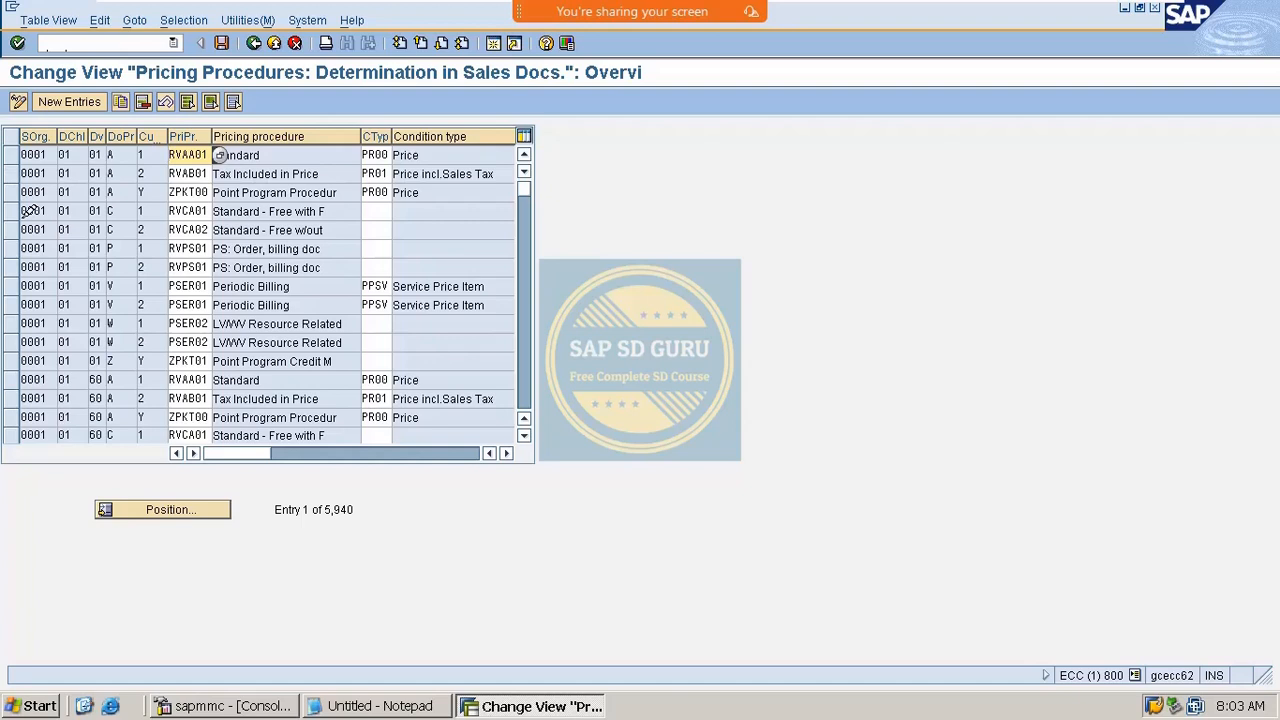
click(219, 502)
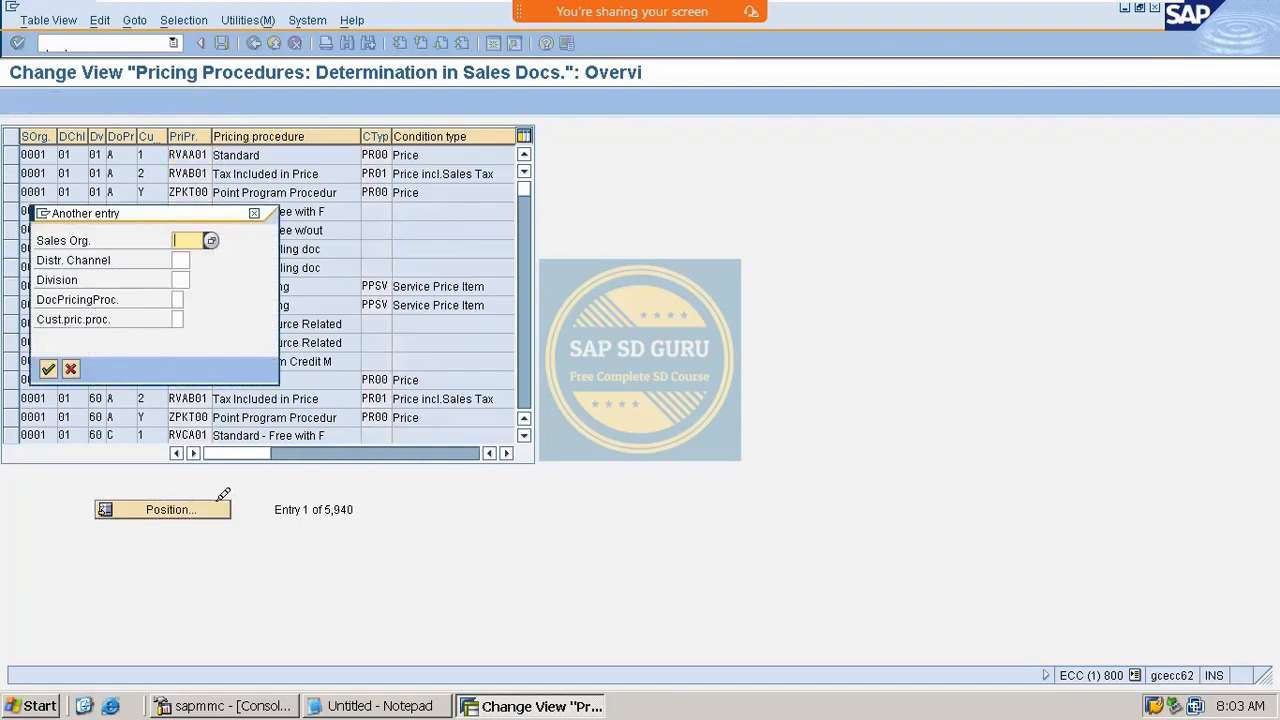
text(m100)
key(Tab)
text(m1)
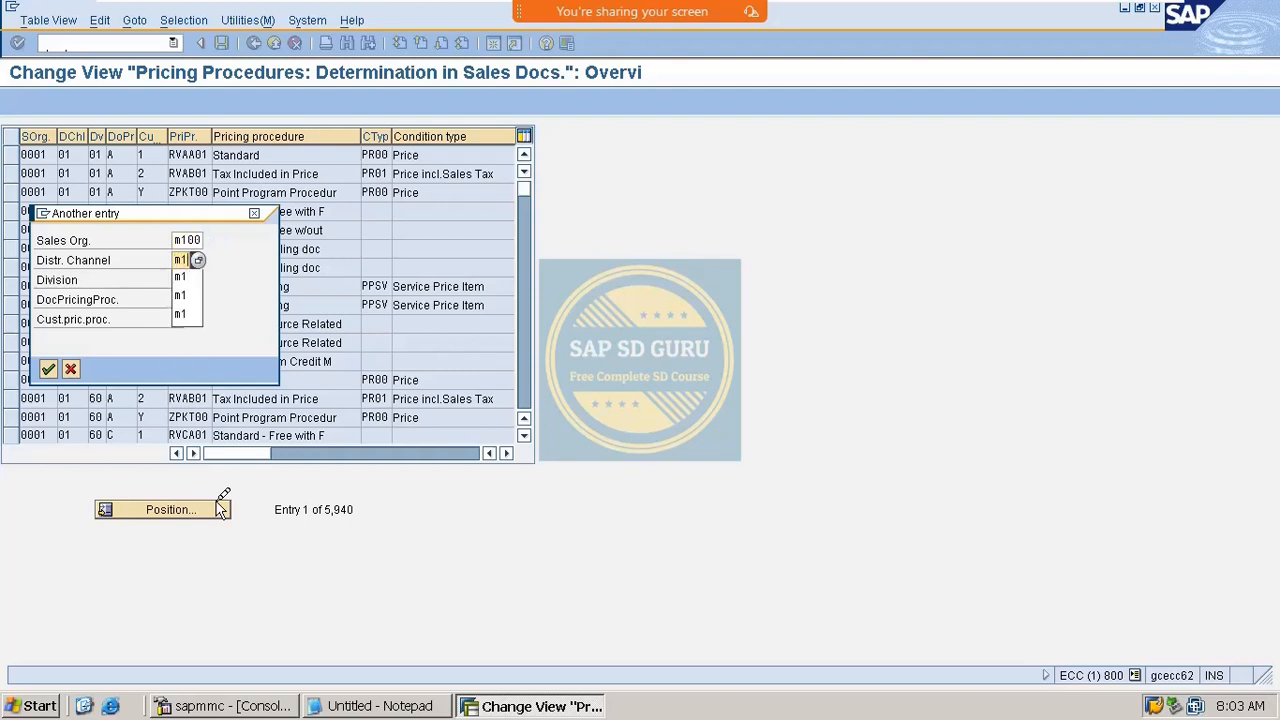
key(Tab)
text(m1)
key(Tab)
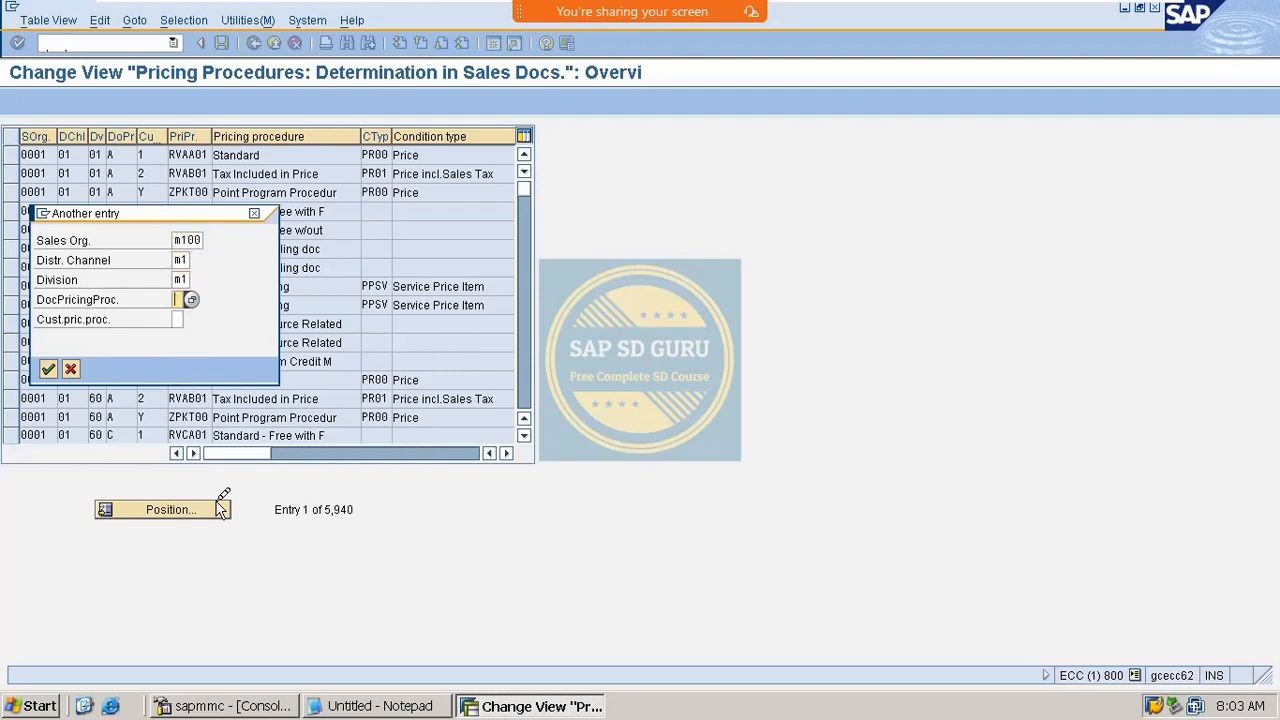
key(Return)
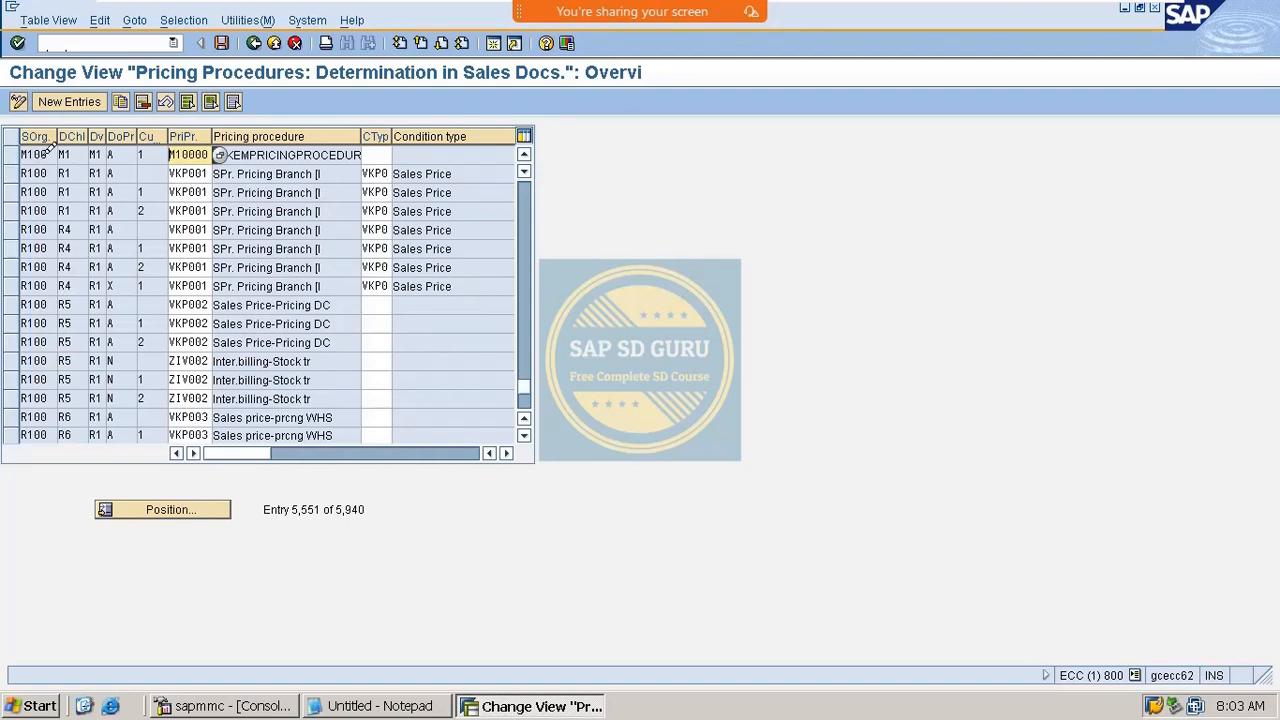
Step: Widen the procedure columns and set the pricing procedure of the M100/M1/M1 row with document procedure A and customer procedure 1 to MR0000
mouse_move(45, 155)
mouse_down()
mouse_move(21, 154)
mouse_move(59, 156)
mouse_up()
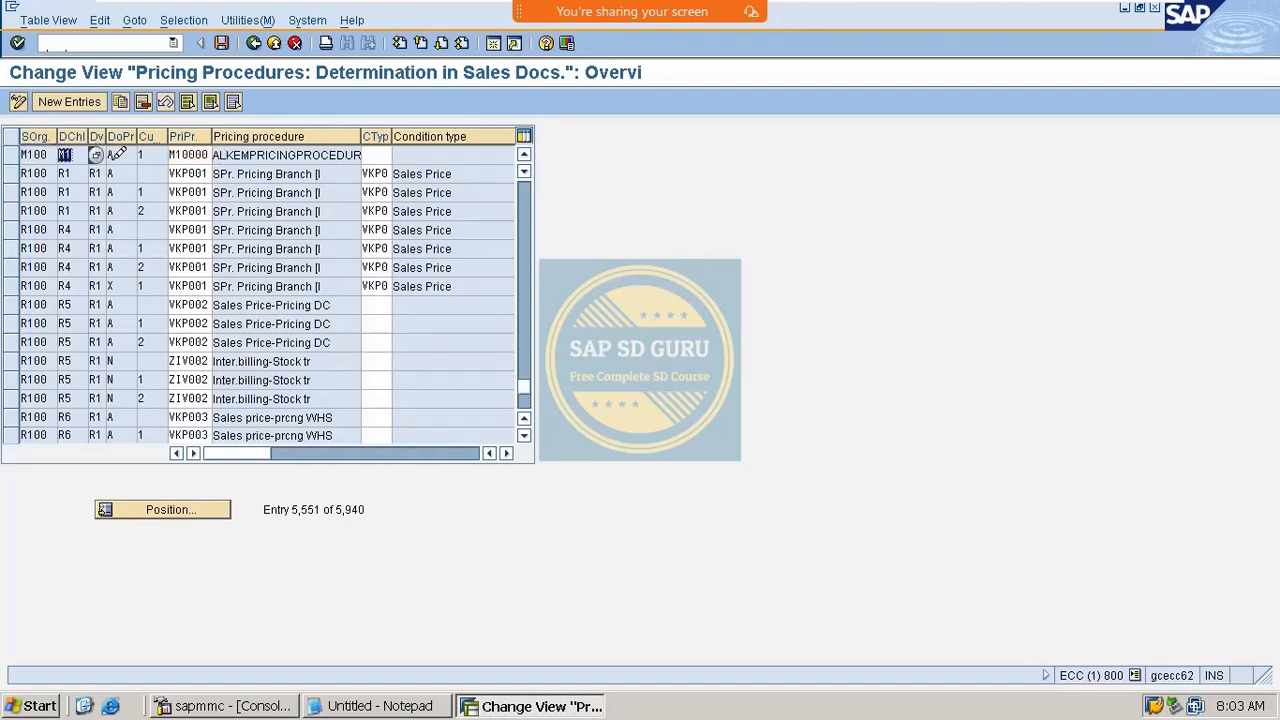
click(112, 155)
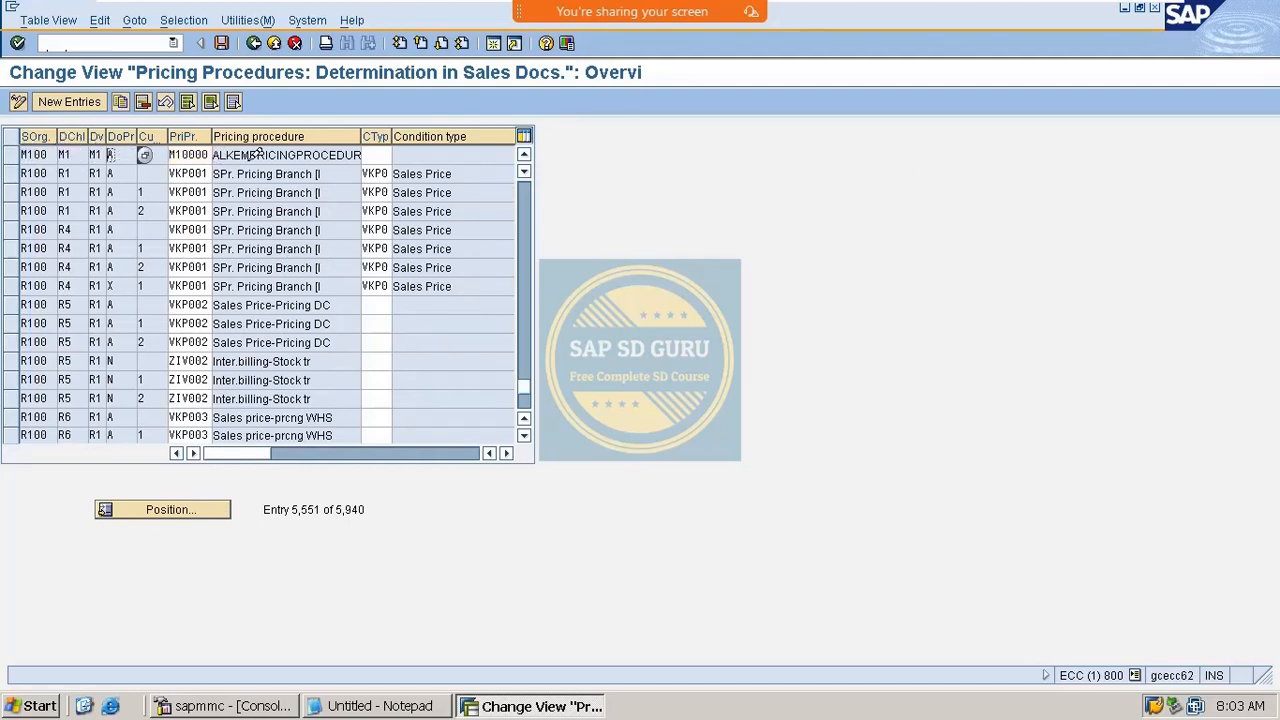
double_click(182, 155)
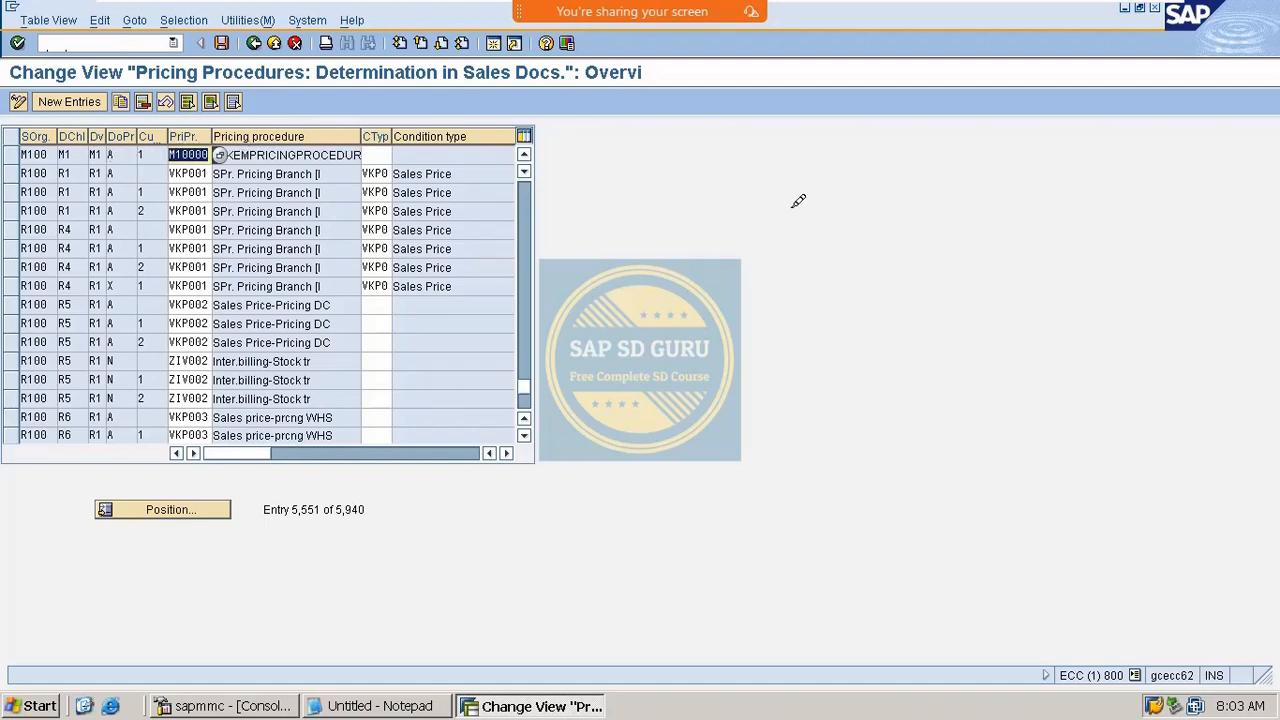
click(240, 173)
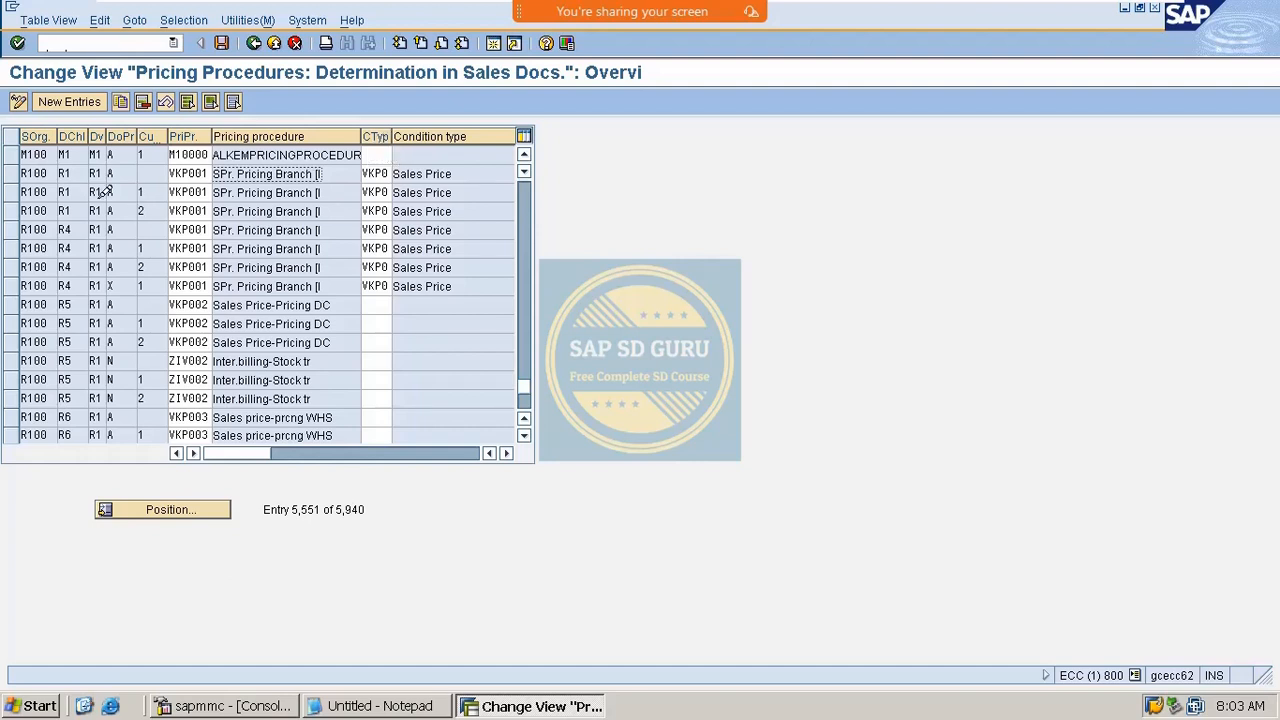
drag(168, 139, 210, 138)
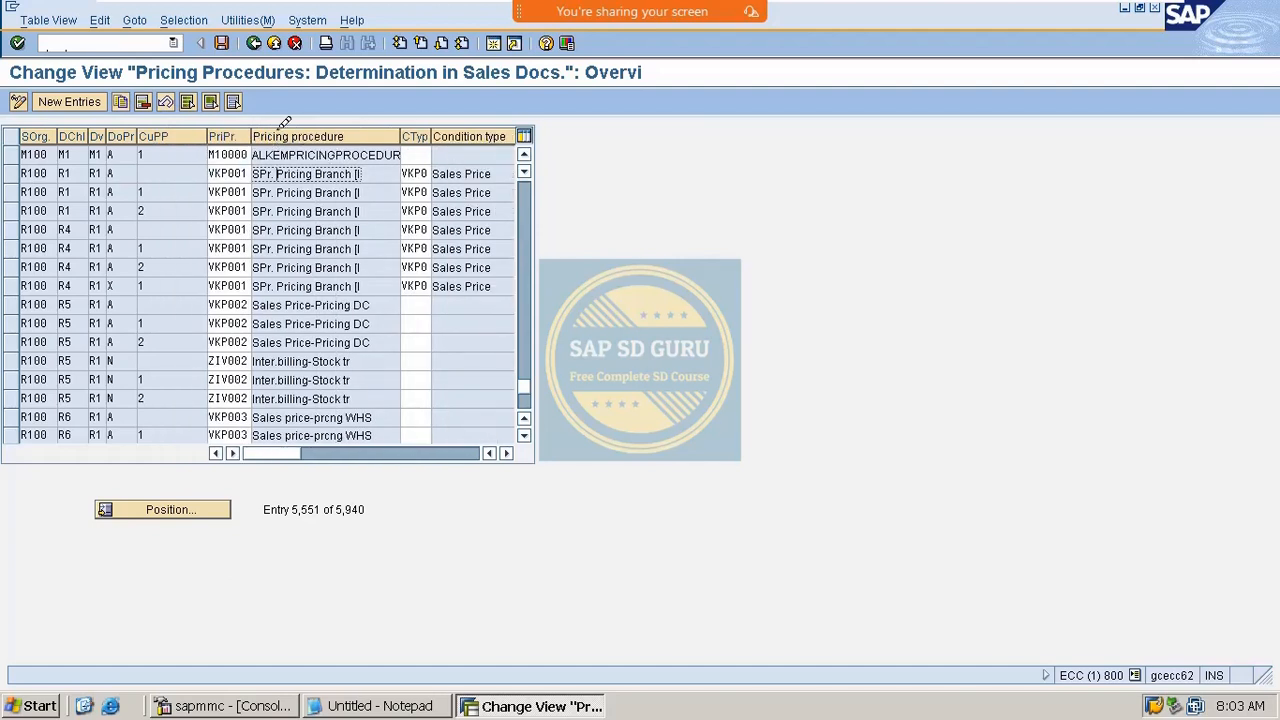
drag(256, 133, 330, 136)
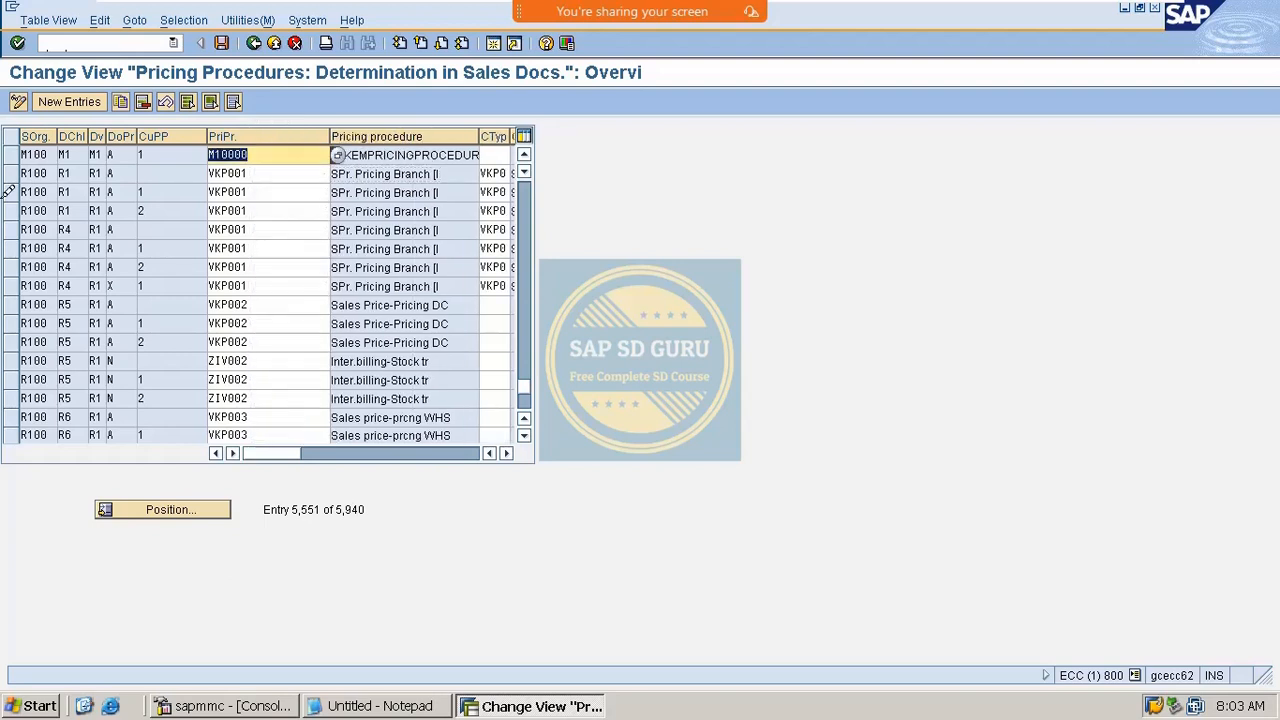
text(MR)
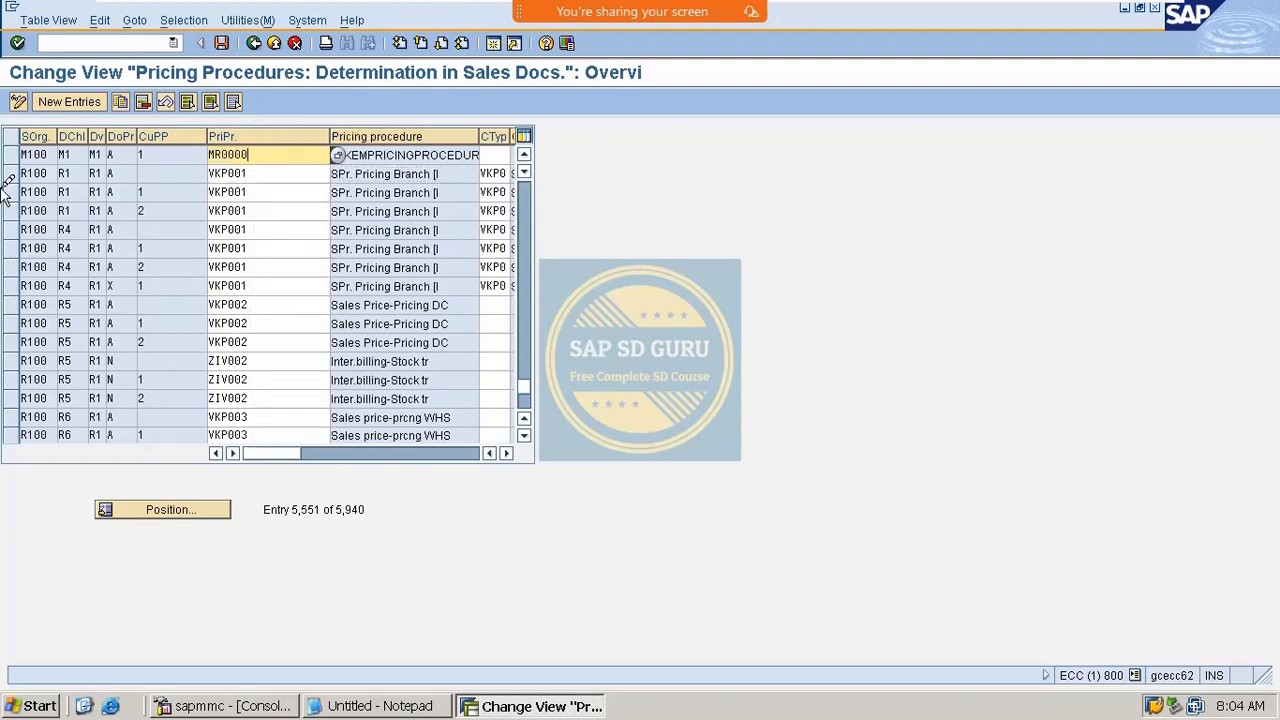
key(Return)
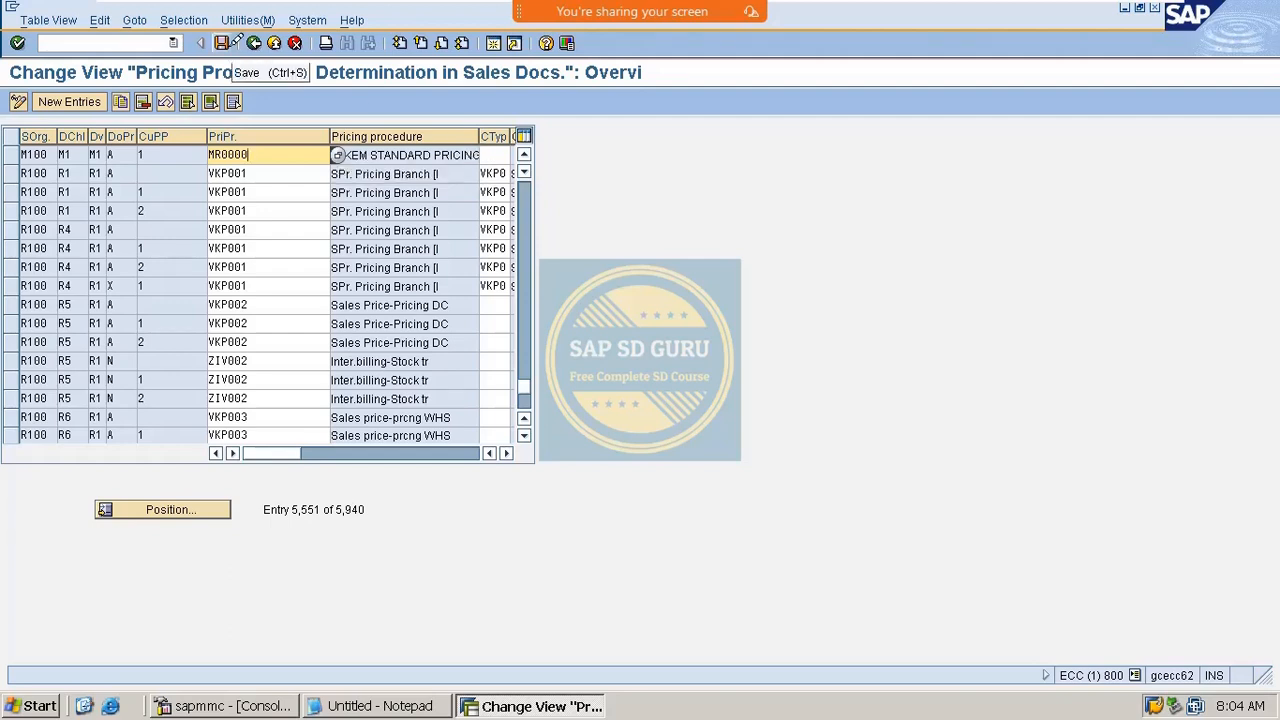
Step: Save the pricing procedure determination to customizing request ECCK900002 and return to the SAP Easy Access screen
click(236, 43)
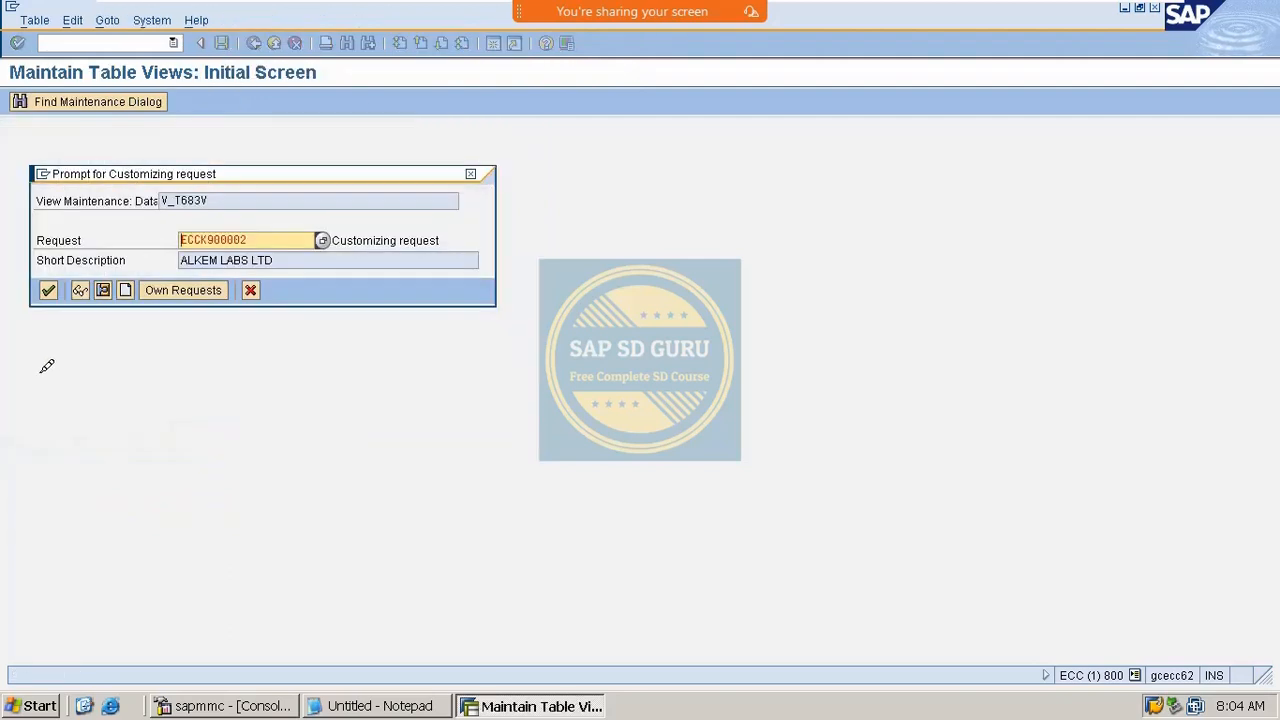
click(51, 290)
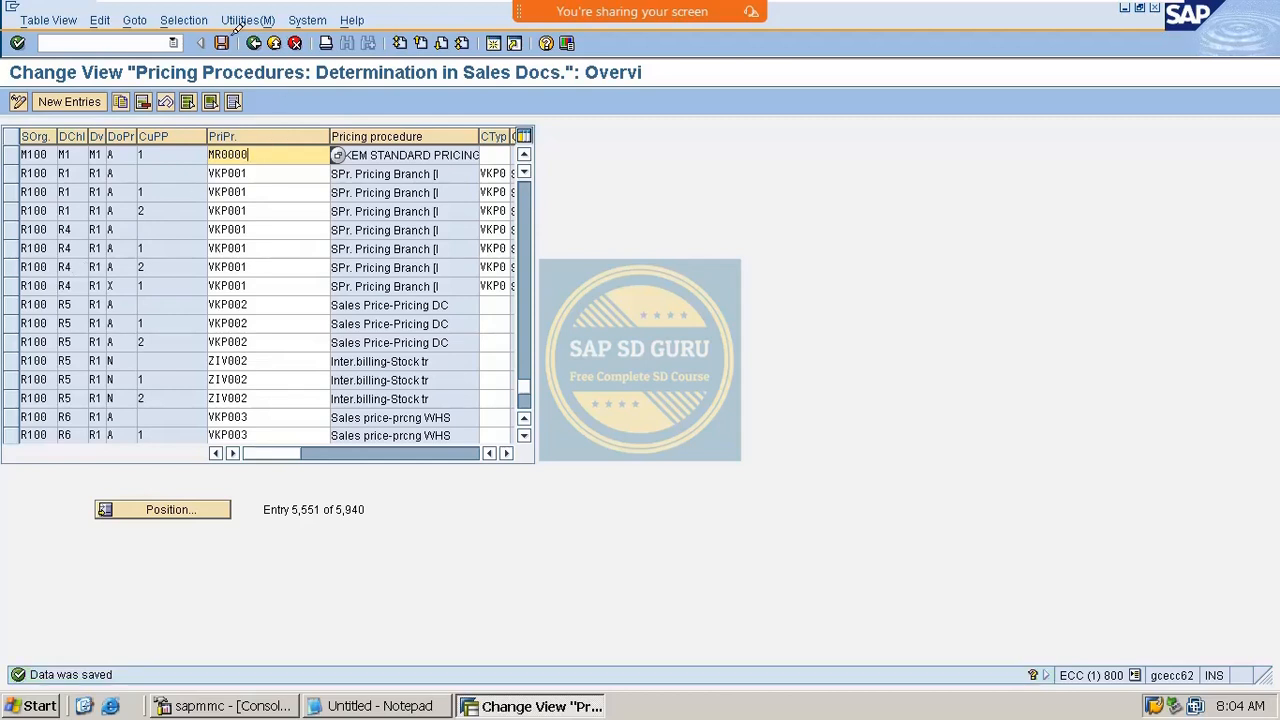
click(254, 43)
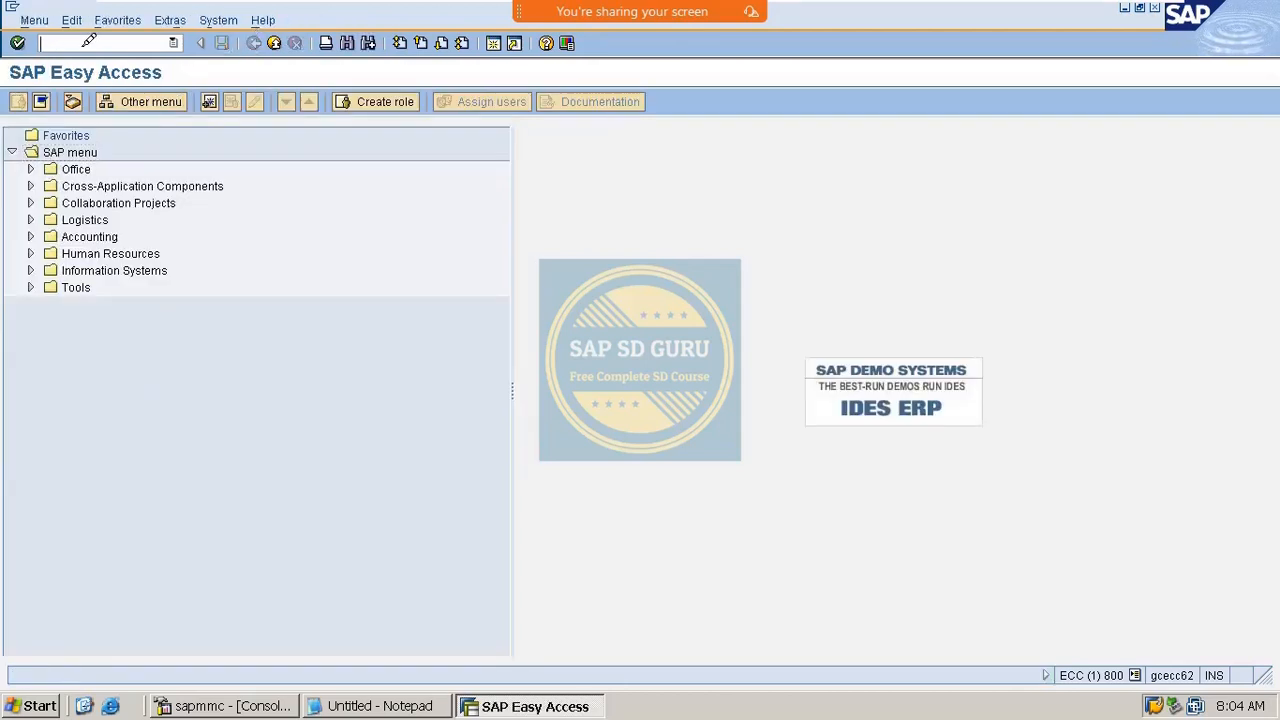
Step: Start creating a sales order with transaction VA01 and enter order type OR
click(88, 42)
text(va01)
key(Return)
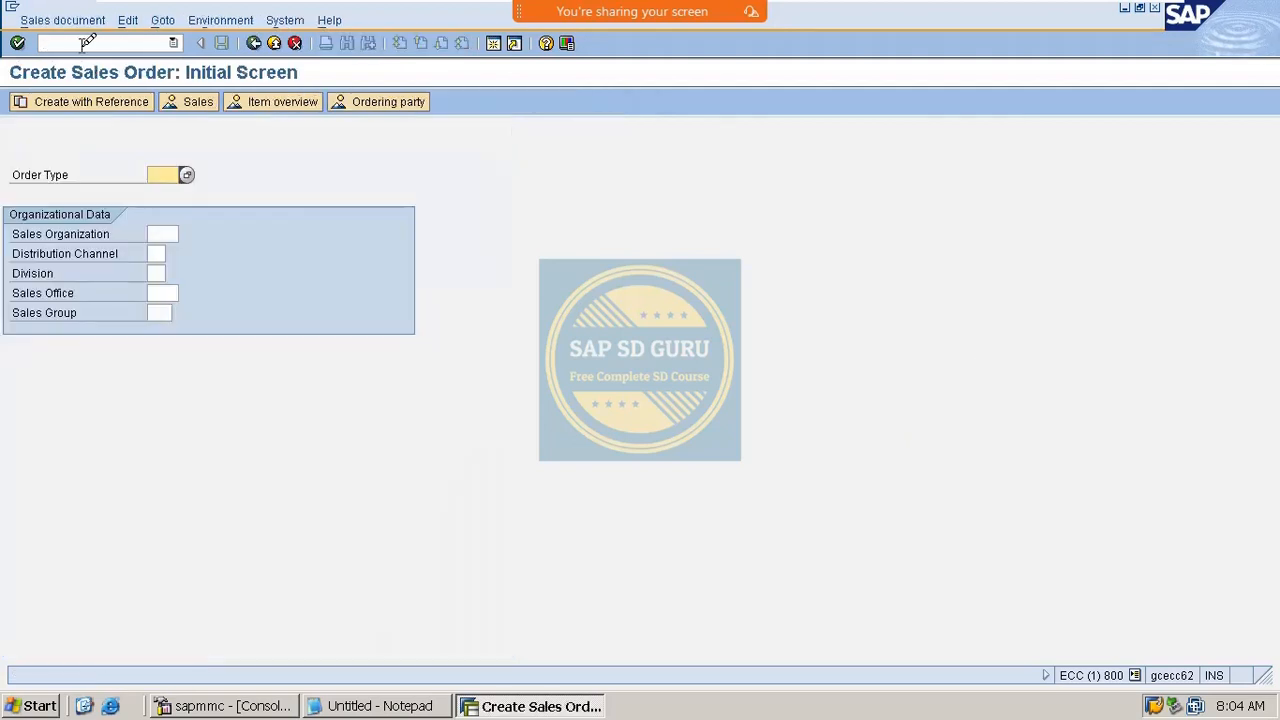
text(O)
key(BackSpace)
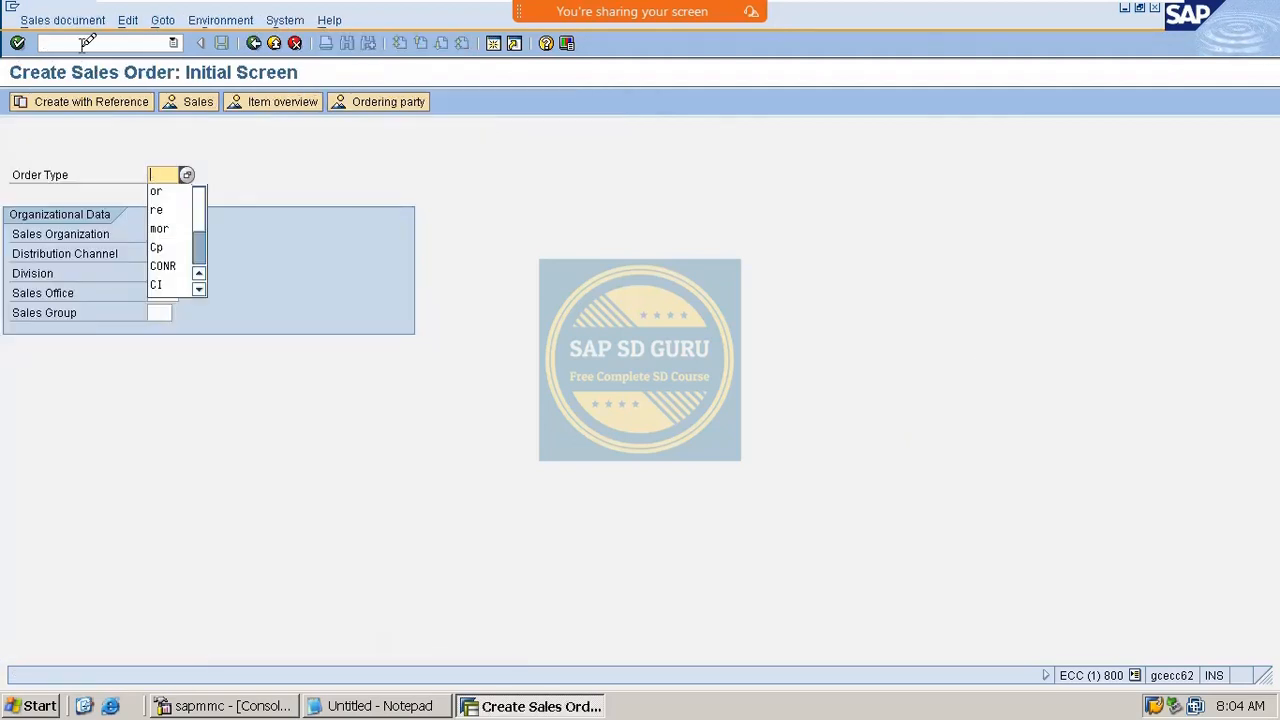
text(OR)
key(Tab)
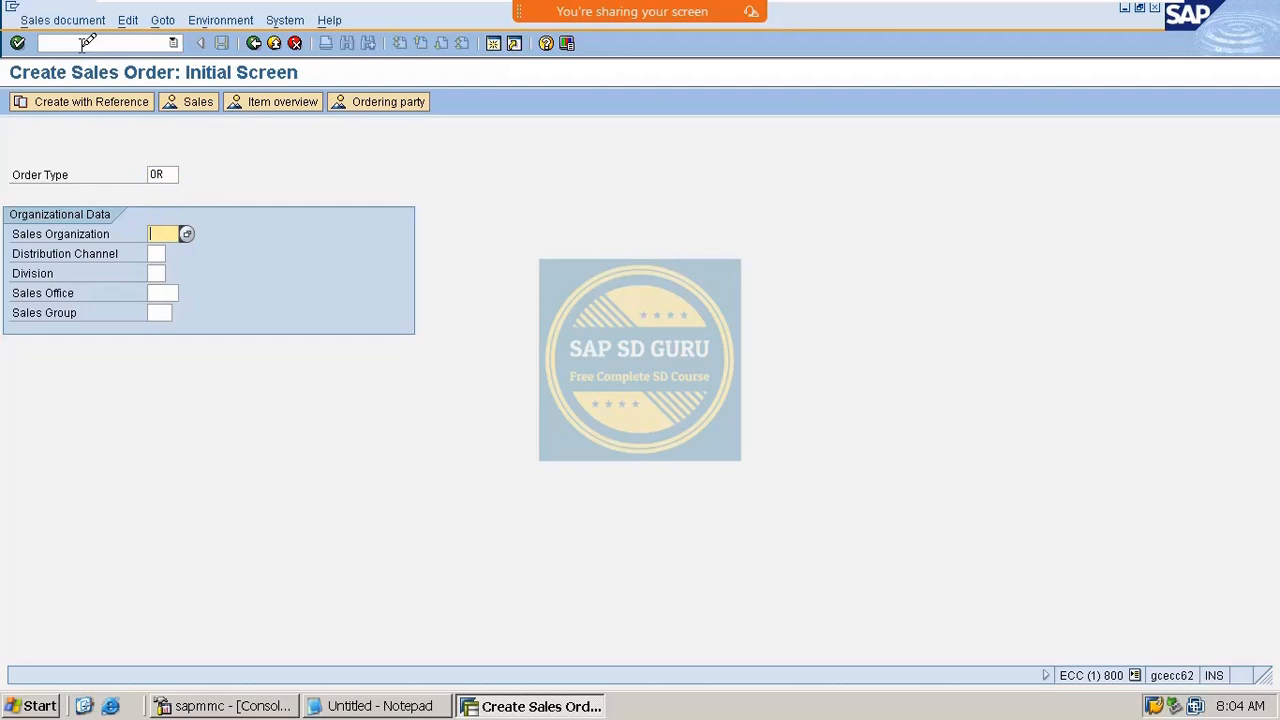
Step: Set sales organization M100, distribution channel m1 and division m1, and continue to the standard order overview
text(M100)
key(Tab)
text(m1)
key(Tab)
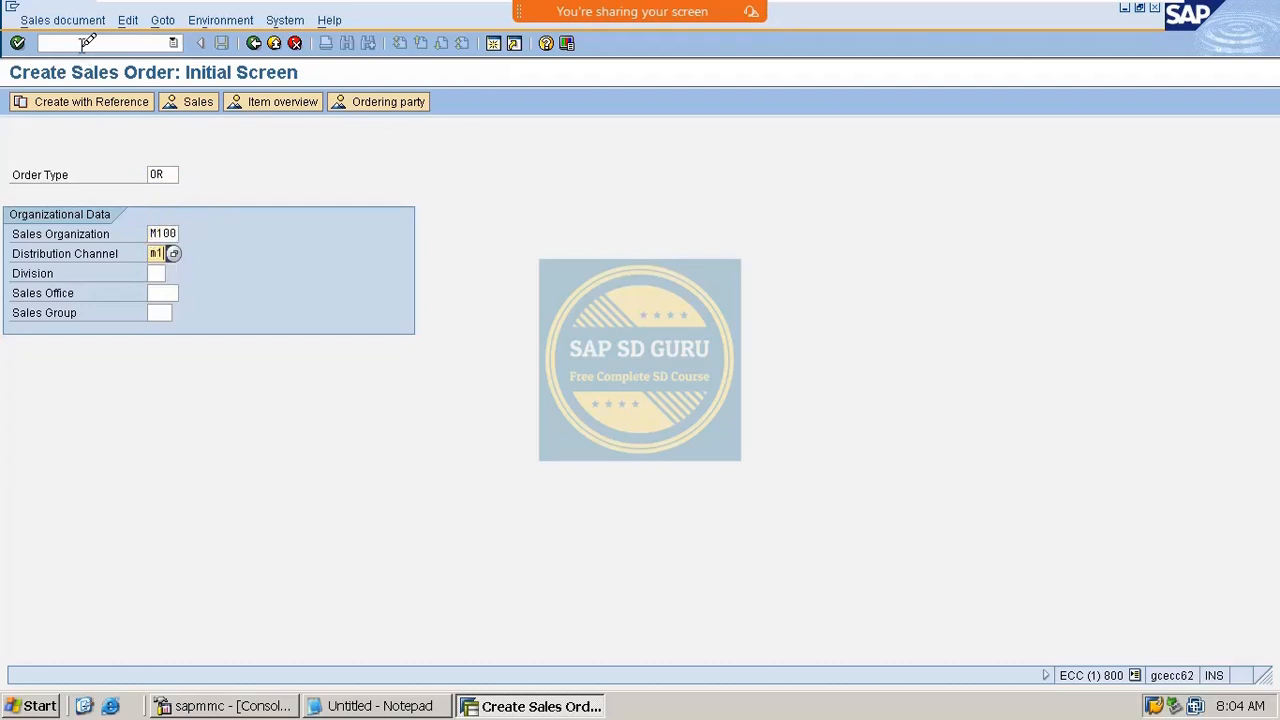
text(m1)
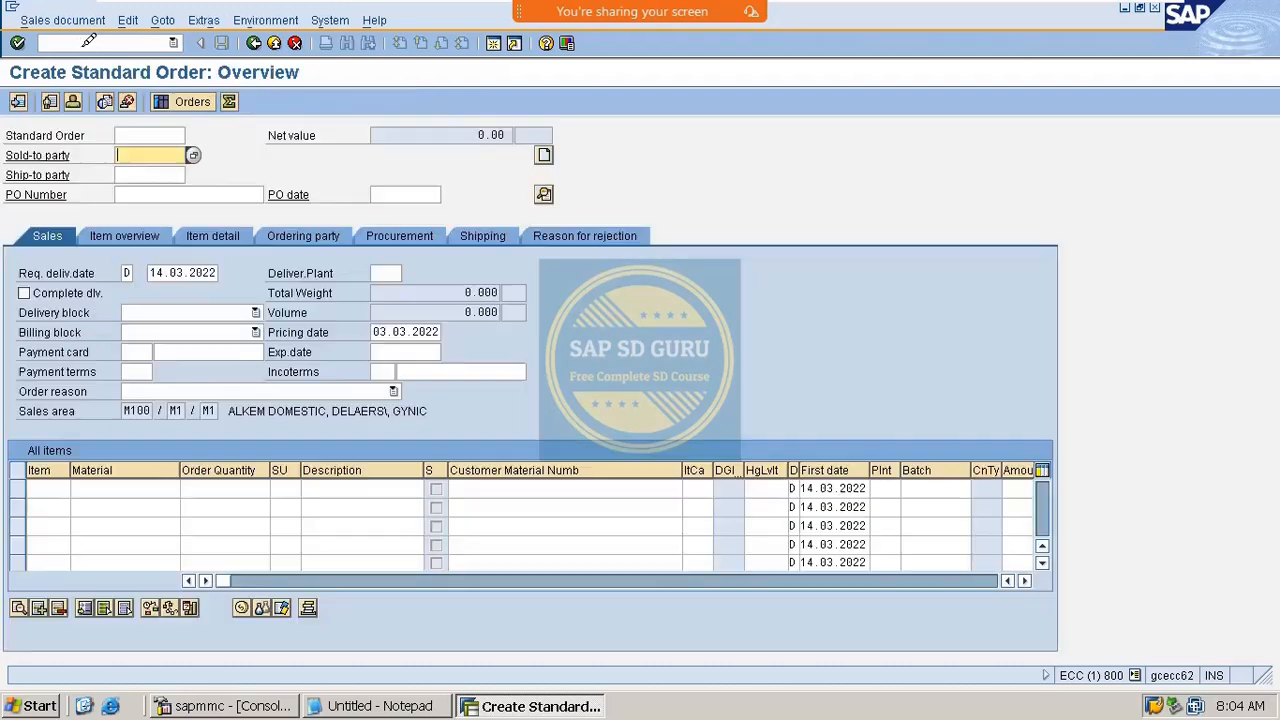
key(Return)
Step: Enter the customer number as the order's sold-to party and confirm it
text(6)
key(Down)
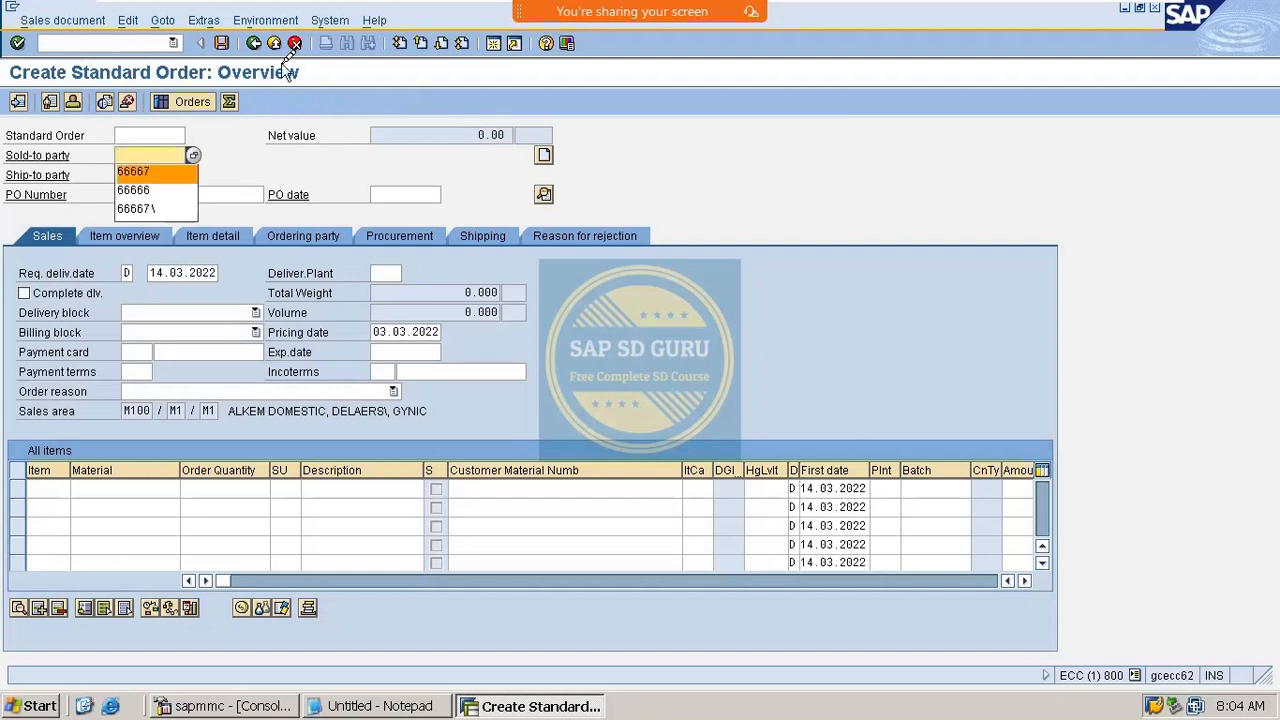
key(Return)
key(Return)
Step: Add material vaxine-150 with order quantity 1 as the first item of the order
text(v)
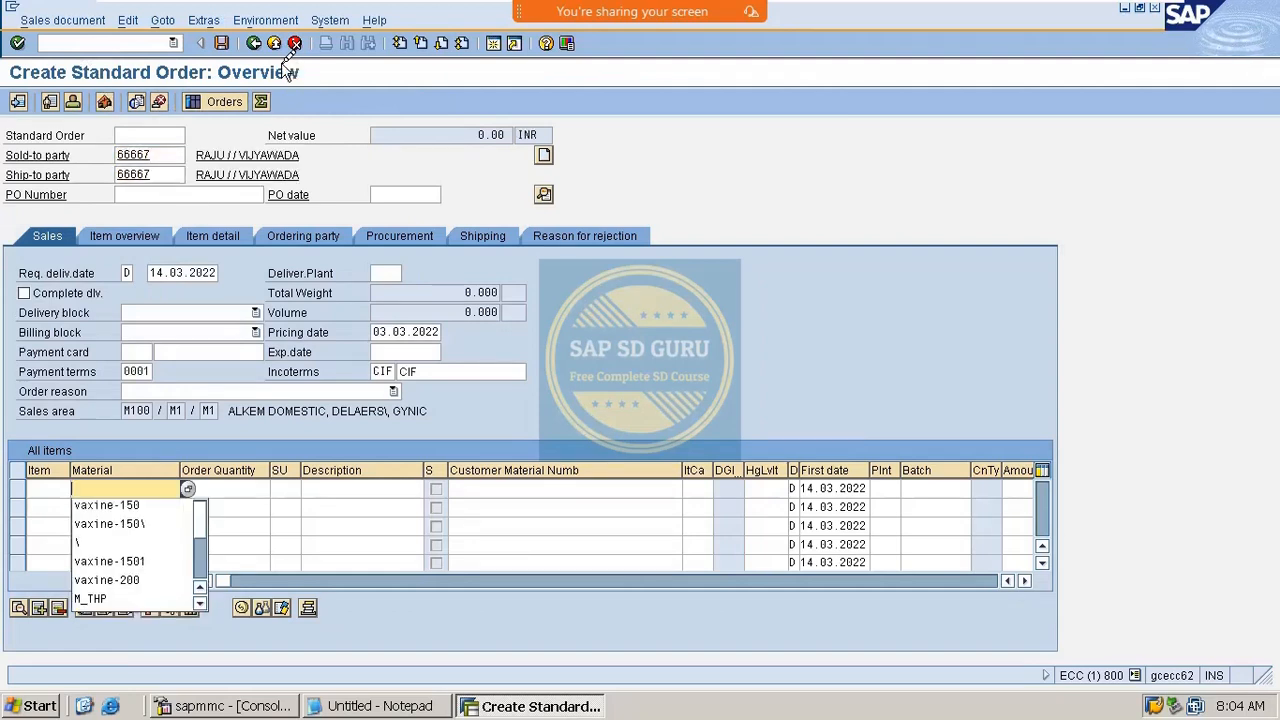
key(Down)
key(Return)
key(Tab)
text(1)
key(Return)
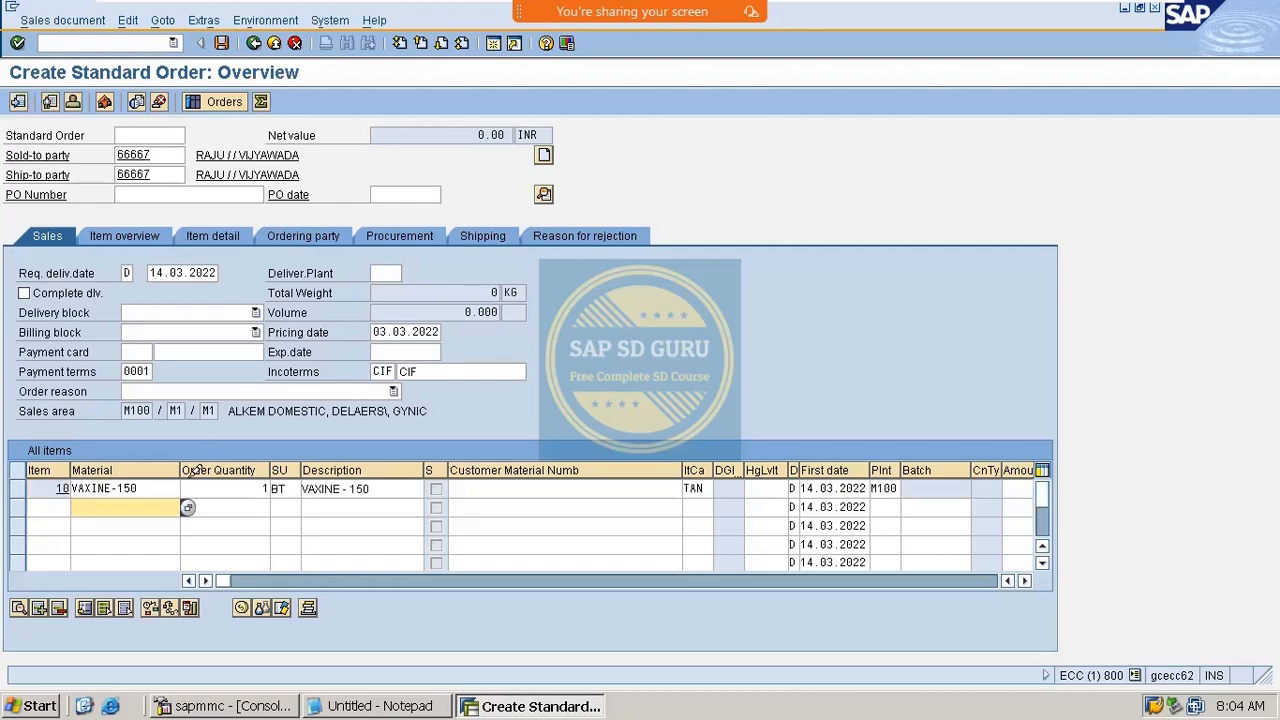
Step: Open the pricing conditions of the VAXINE-150 item and examine the BASE PRICE line
double_click(177, 488)
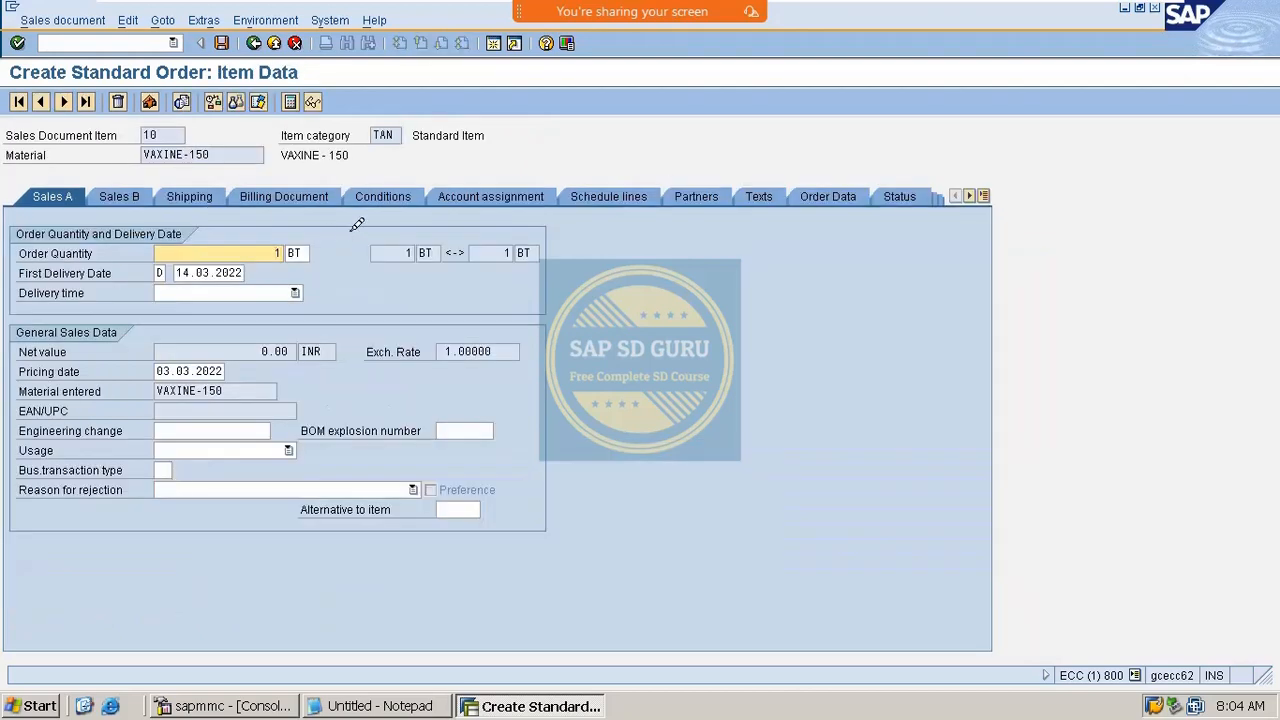
click(394, 196)
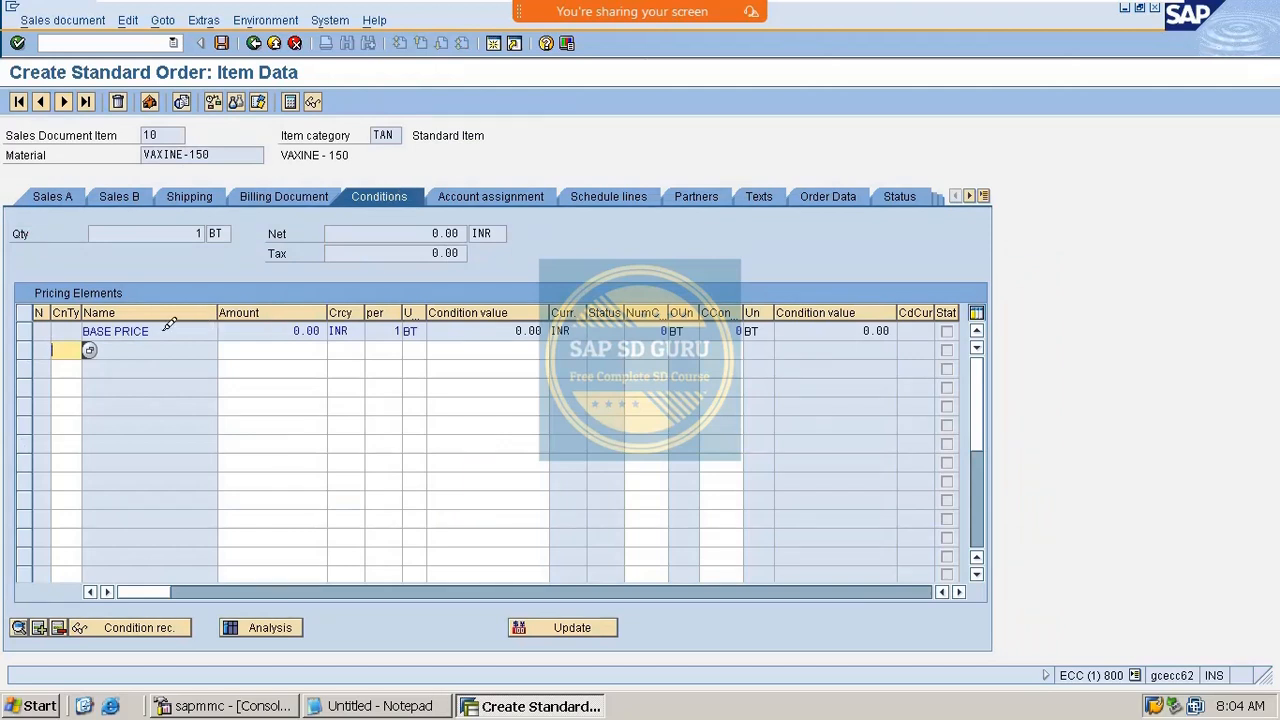
drag(150, 332, 83, 331)
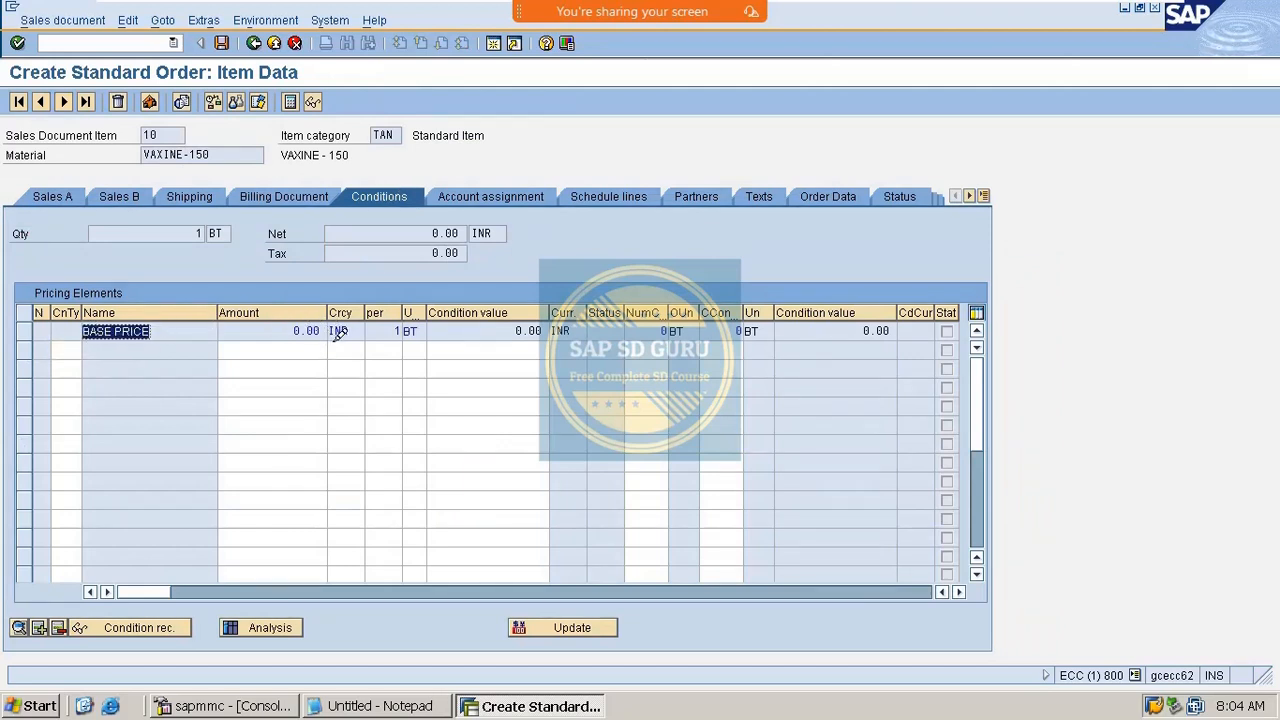
Step: Switch to transaction VK11 and start a condition record for type MR00 with key combination Sales org./Material
click(117, 42)
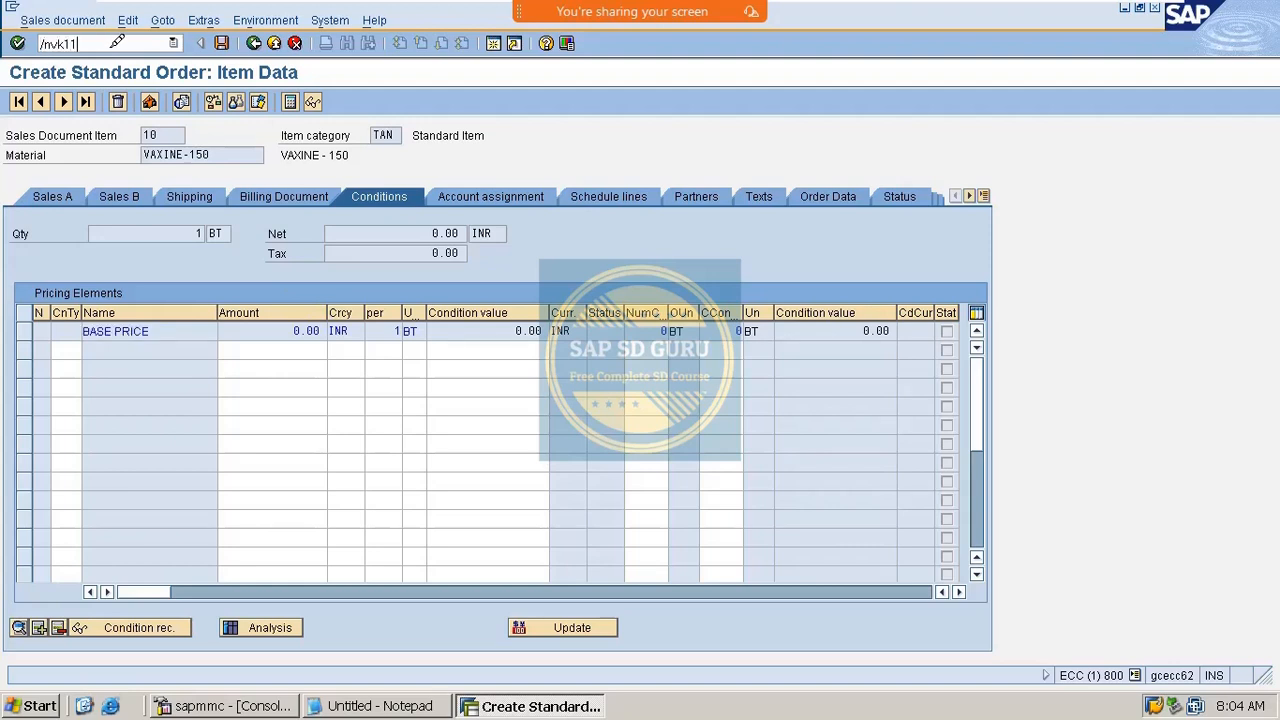
key(Return)
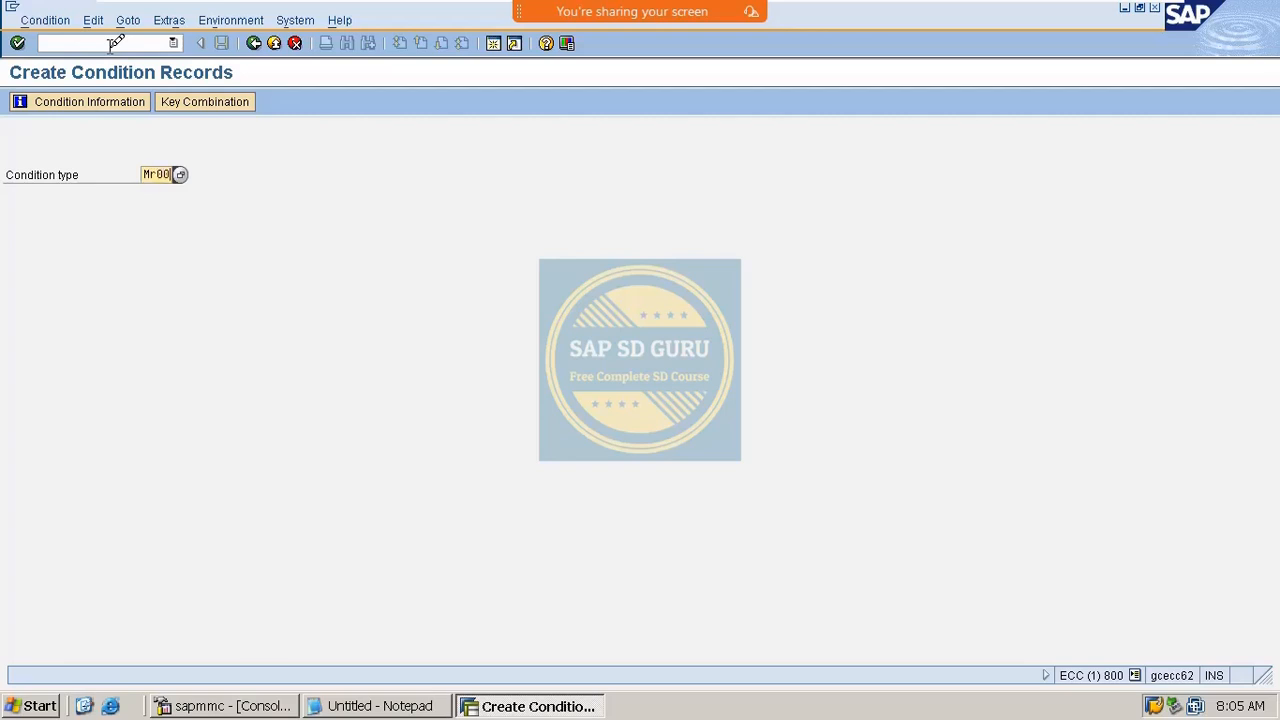
text(Mr00)
key(Return)
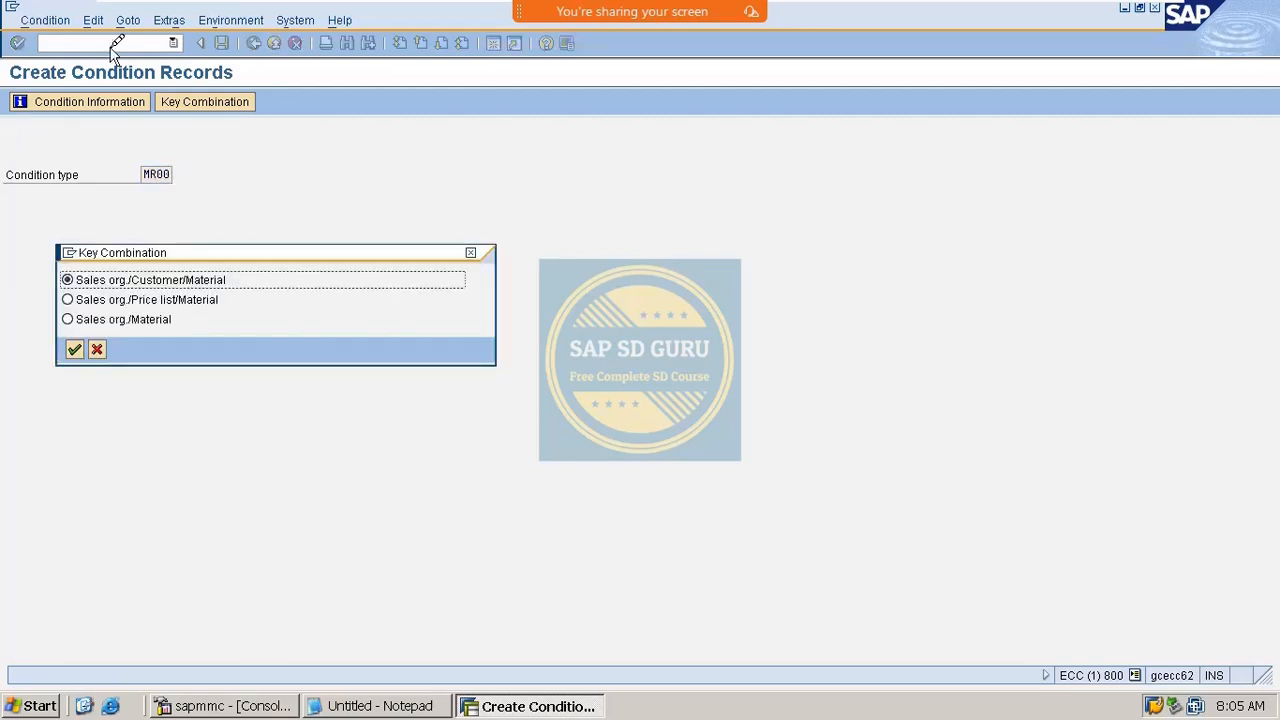
drag(370, 251, 623, 163)
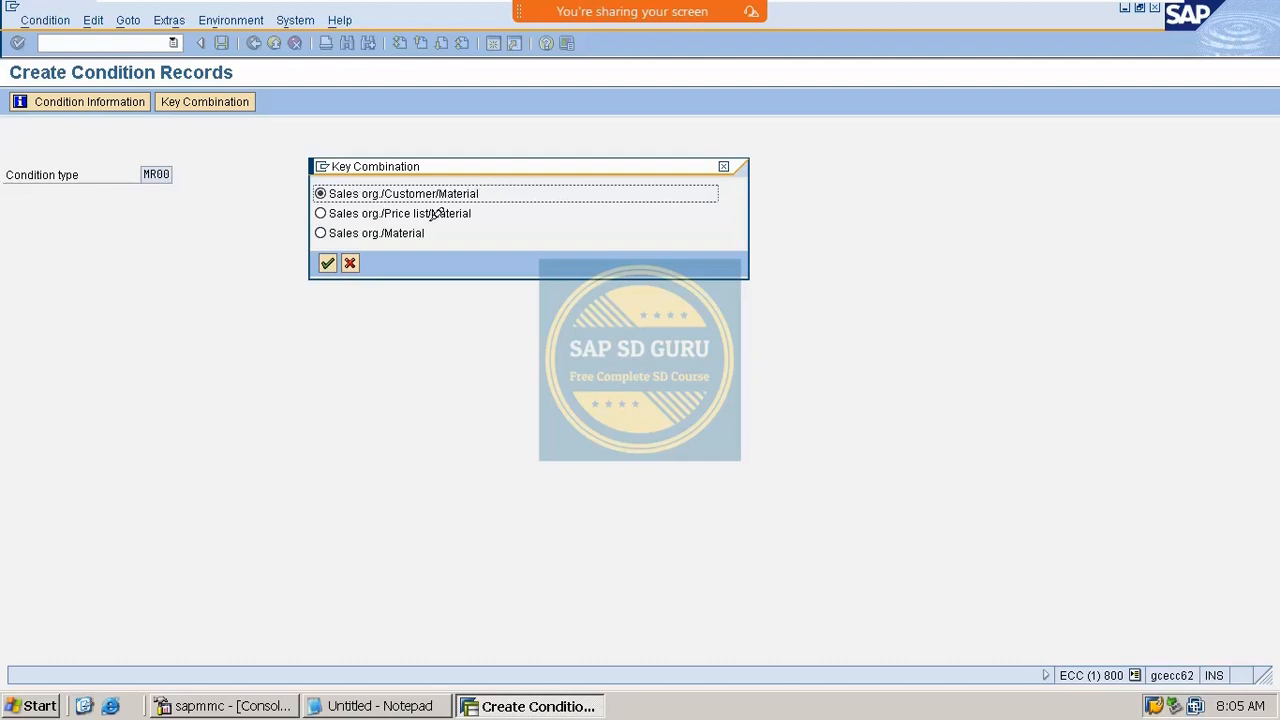
click(366, 231)
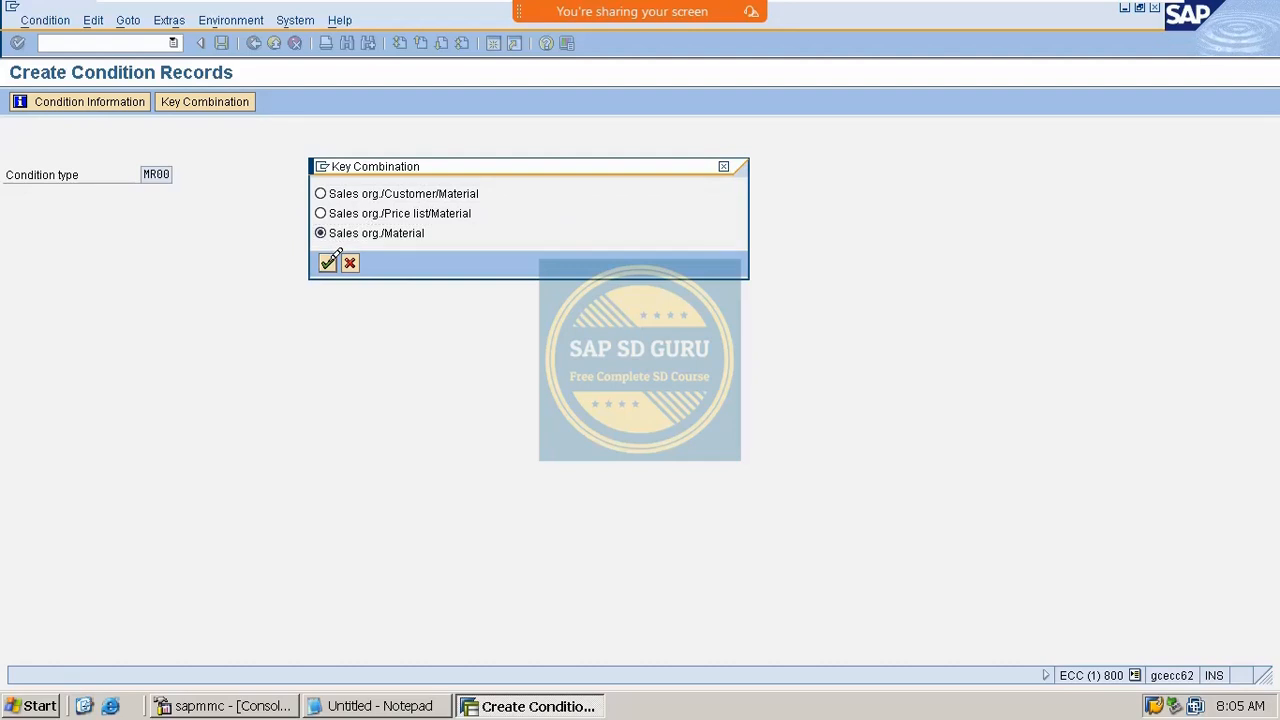
click(330, 259)
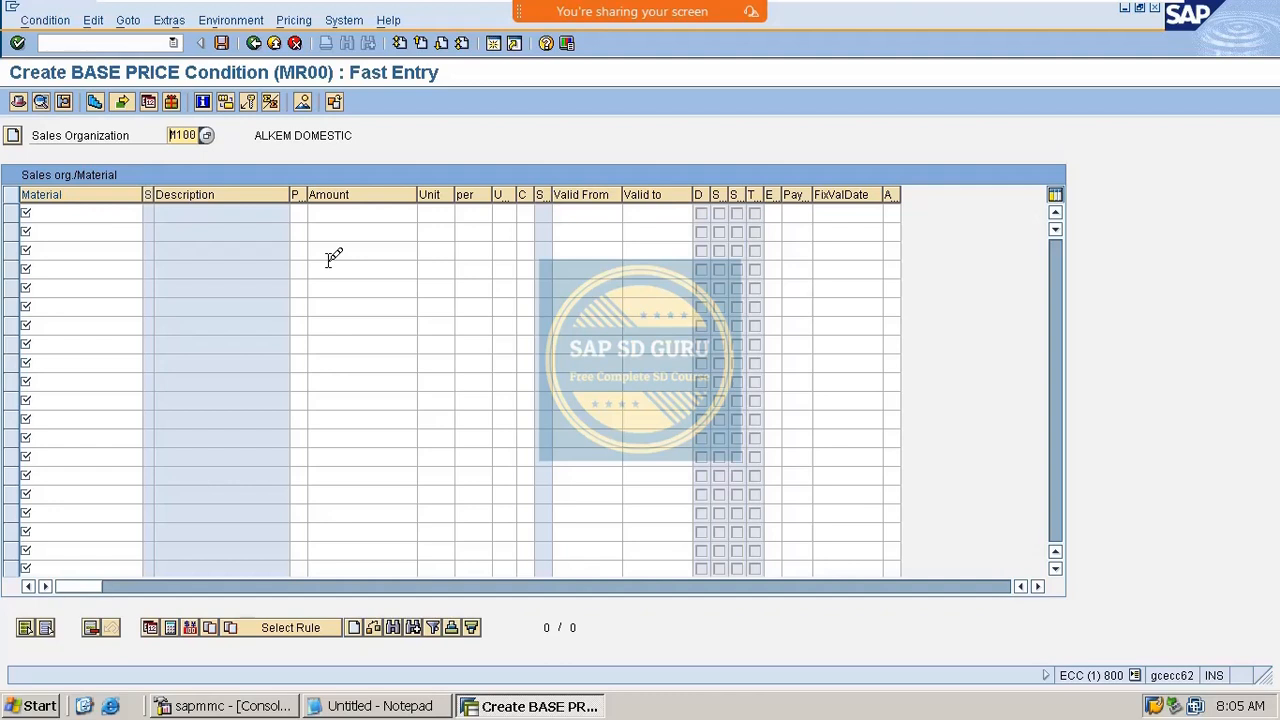
Step: Enter material vaxine-150 with an amount of 120 for sales organization M100 and save the base price condition record
click(112, 212)
key(BackSpace)
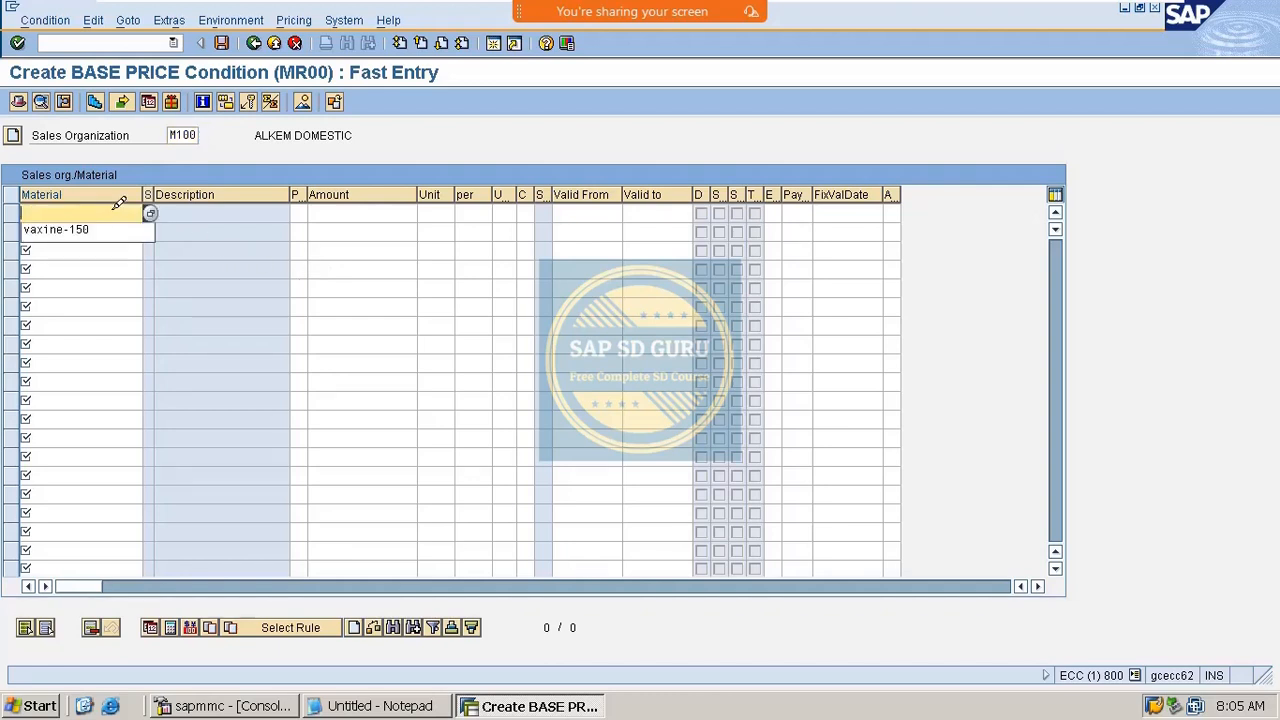
key(Down)
key(Return)
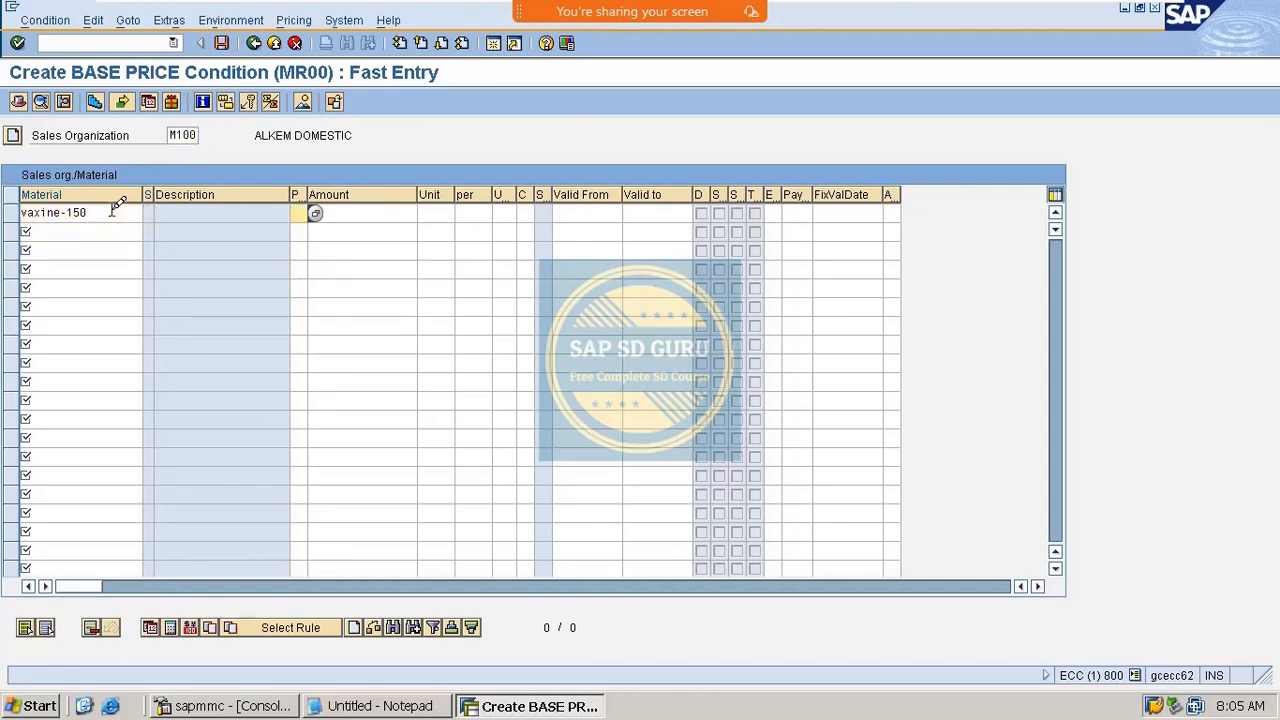
key(Tab)
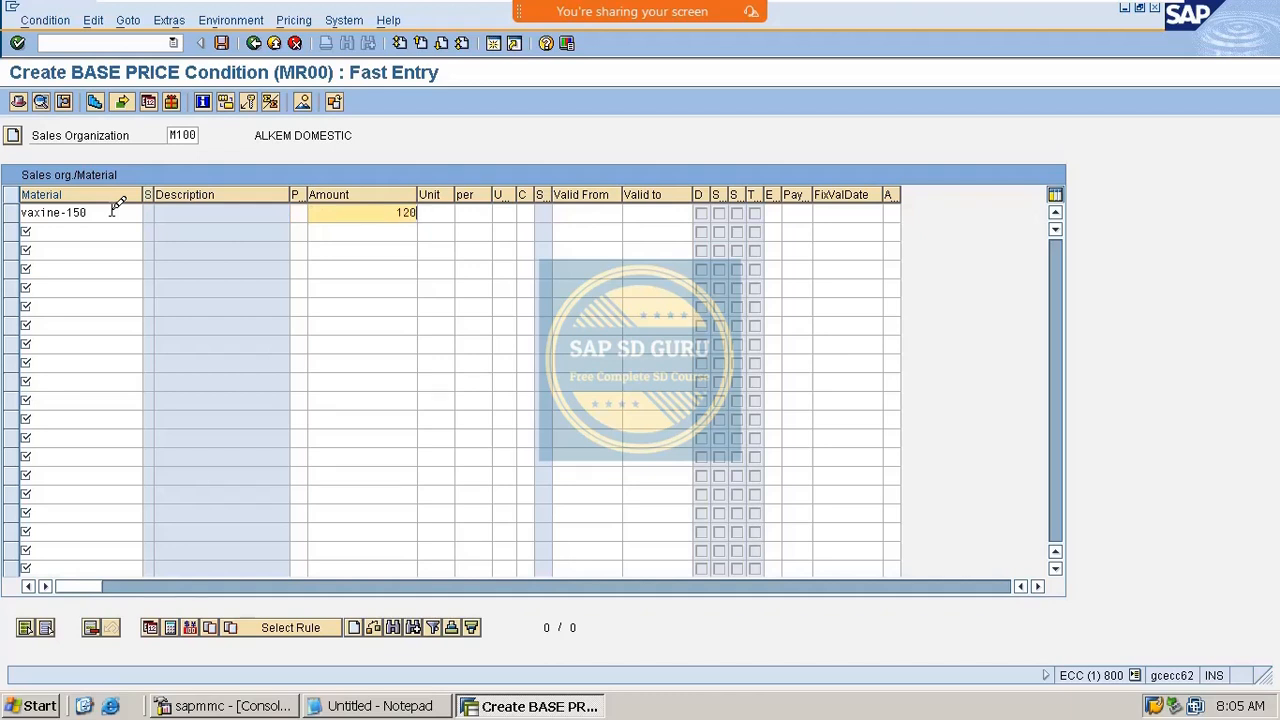
key(Return)
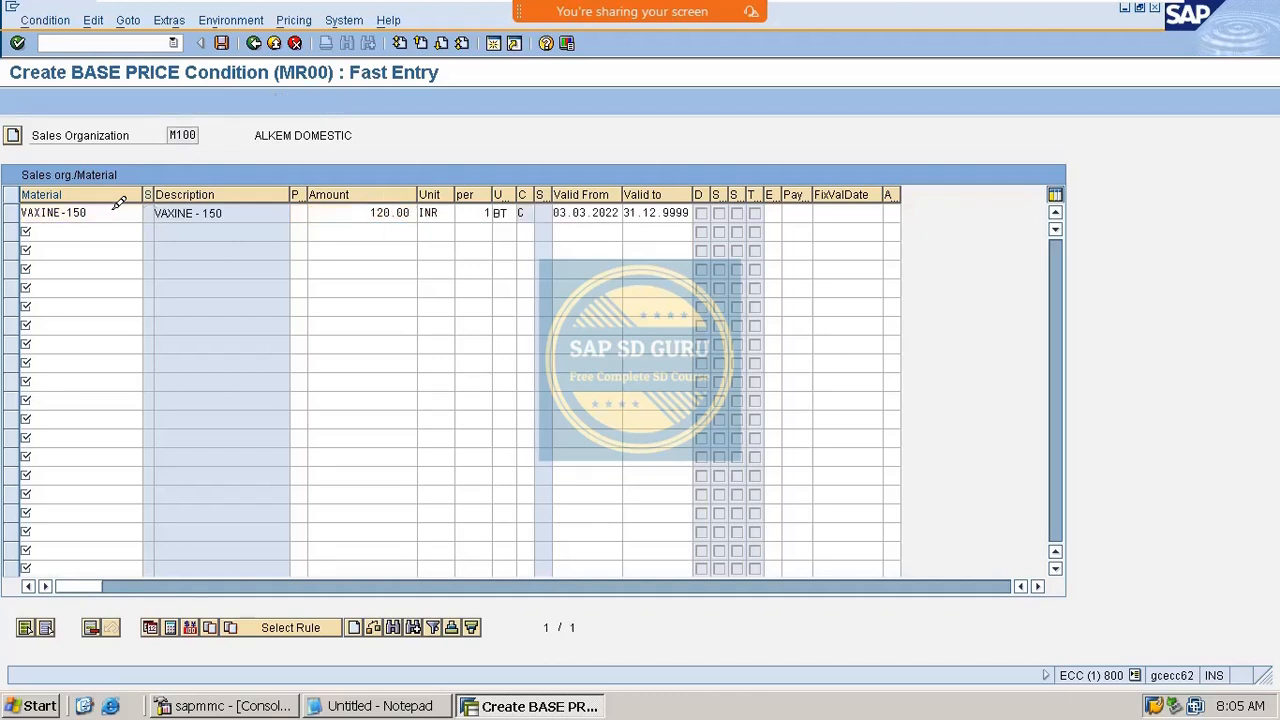
key(ctrl+s)
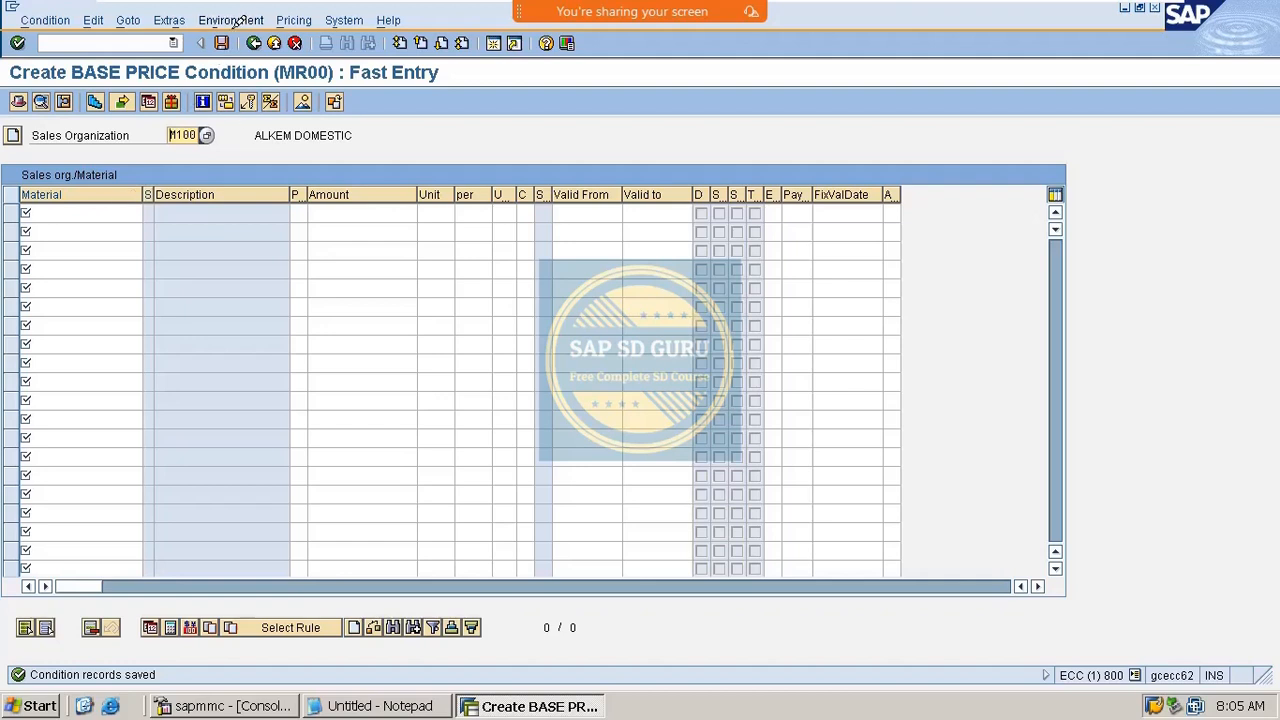
click(221, 42)
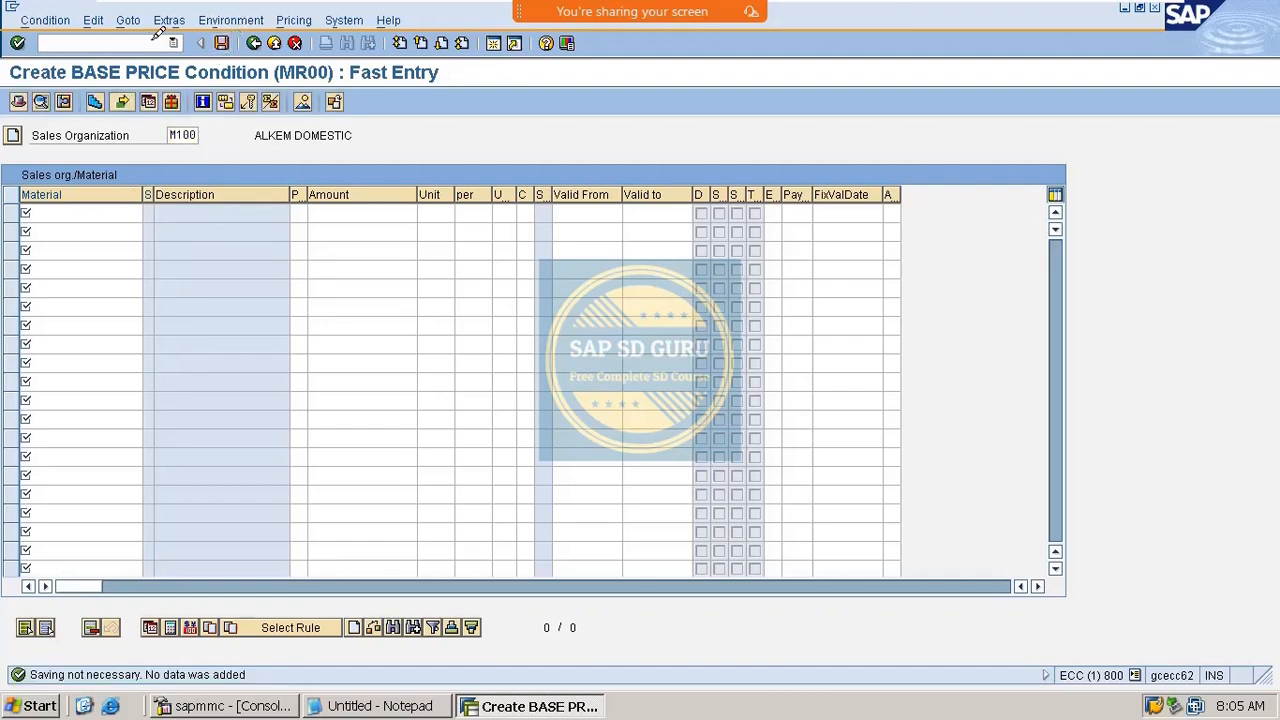
click(153, 41)
text(.)
key(Return)
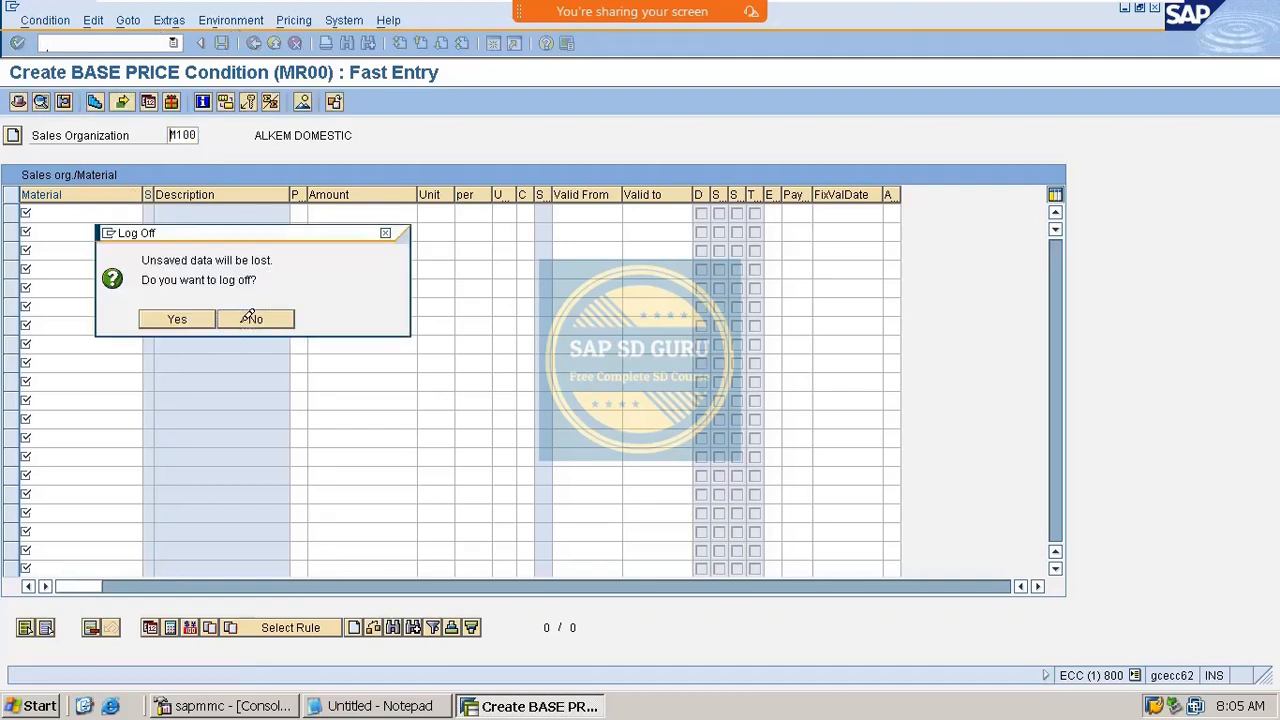
click(252, 318)
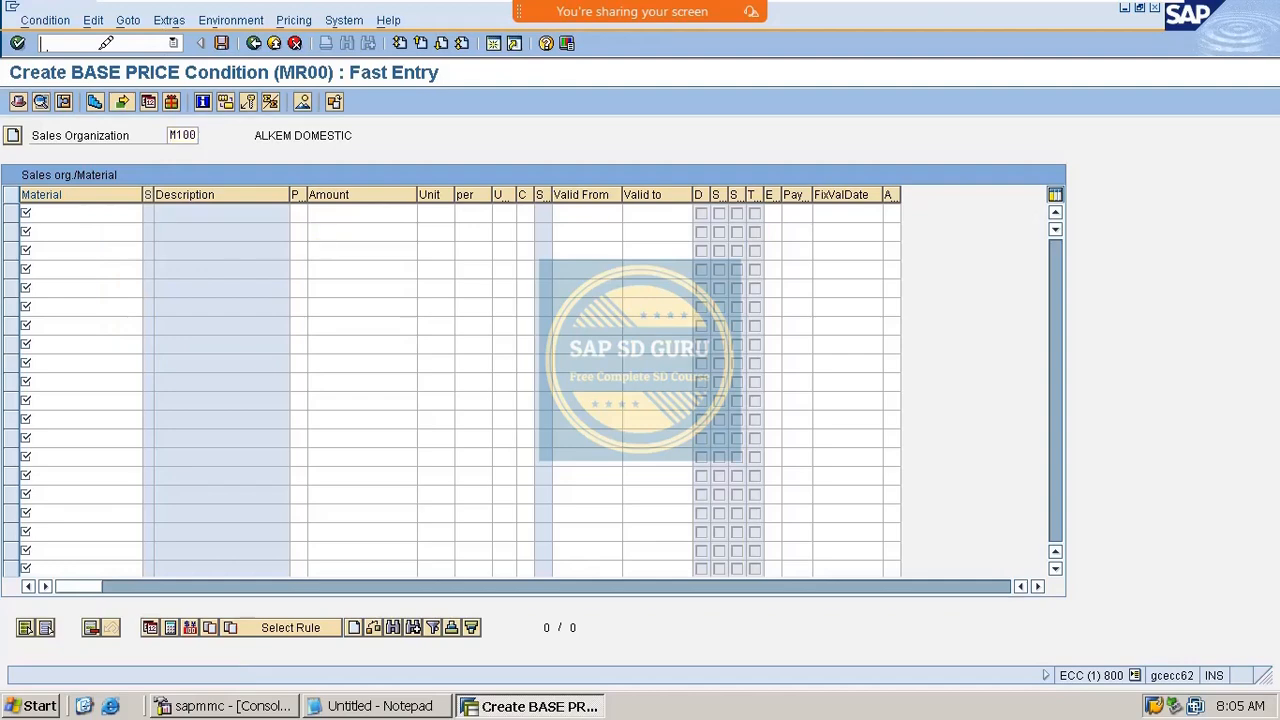
Step: Start a standard order in transaction VA01 for sales area M100/M1/M1 and enter the customer number as sold-to party
text(/nva01)
key(Return)
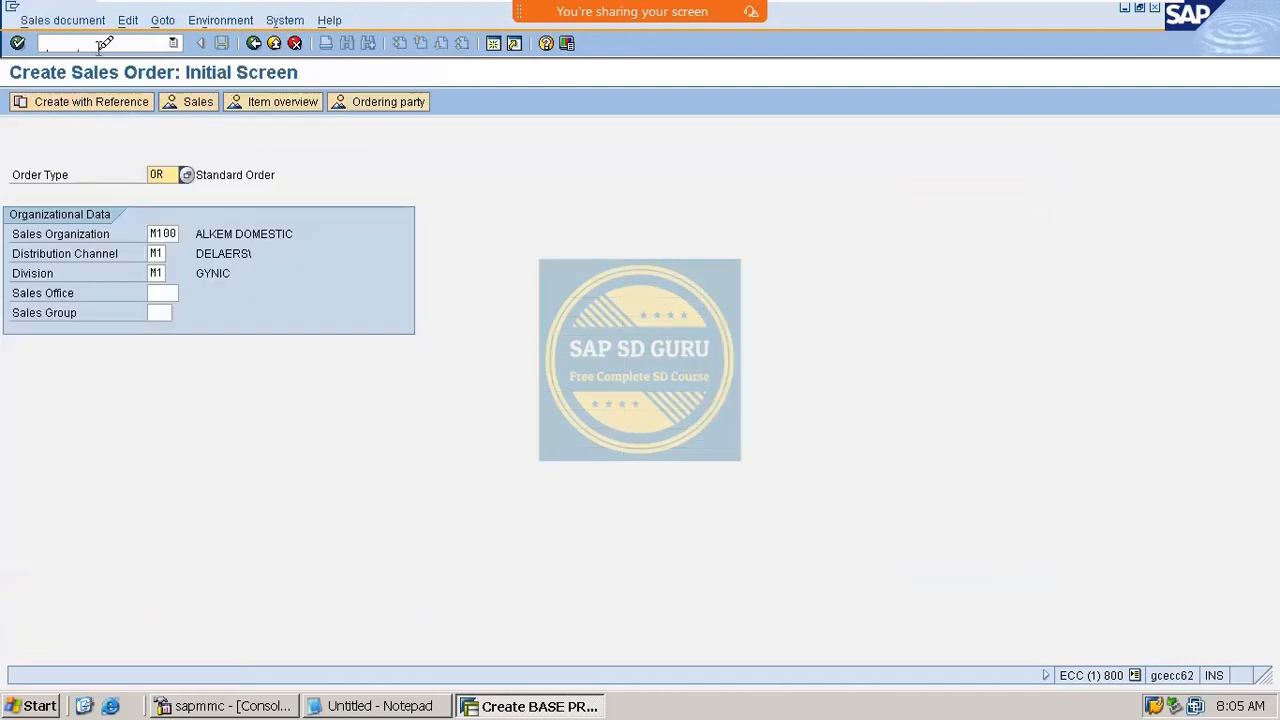
key(Return)
text(6)
key(Down)
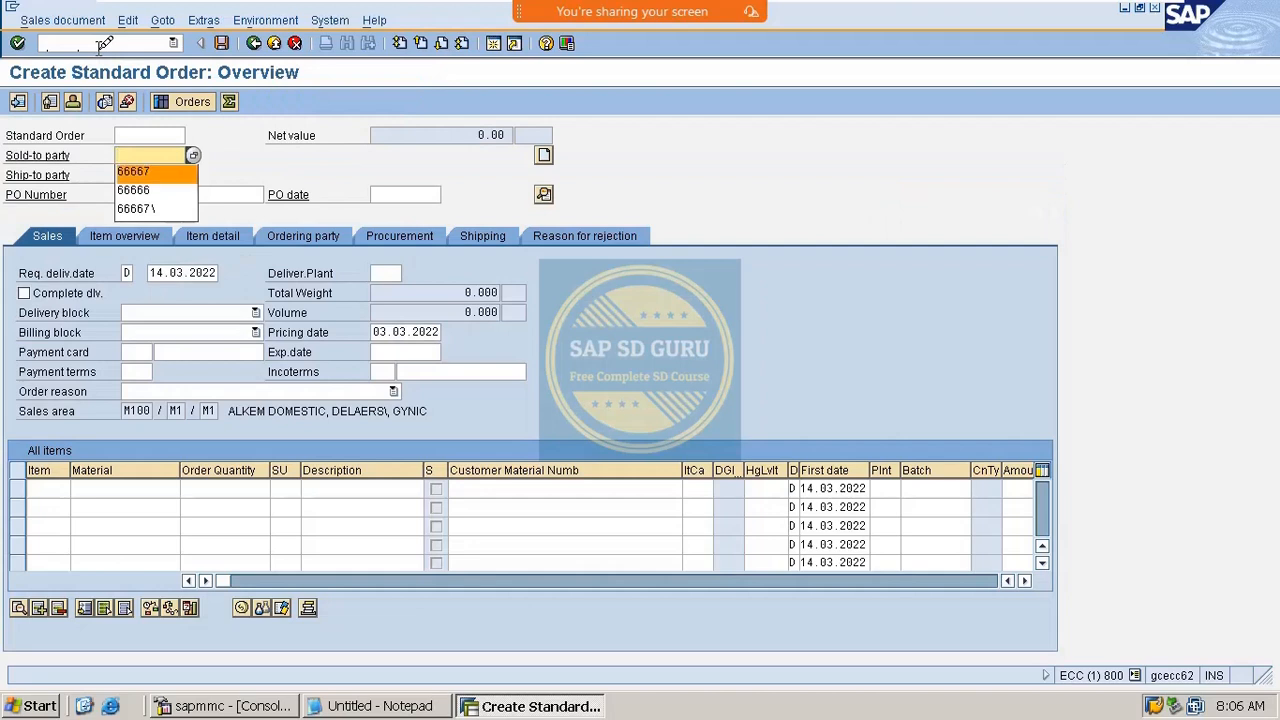
key(Return)
key(Return)
Step: Add material vaxine-150 with order quantity 1 as the order's first item
text(v)
key(Down)
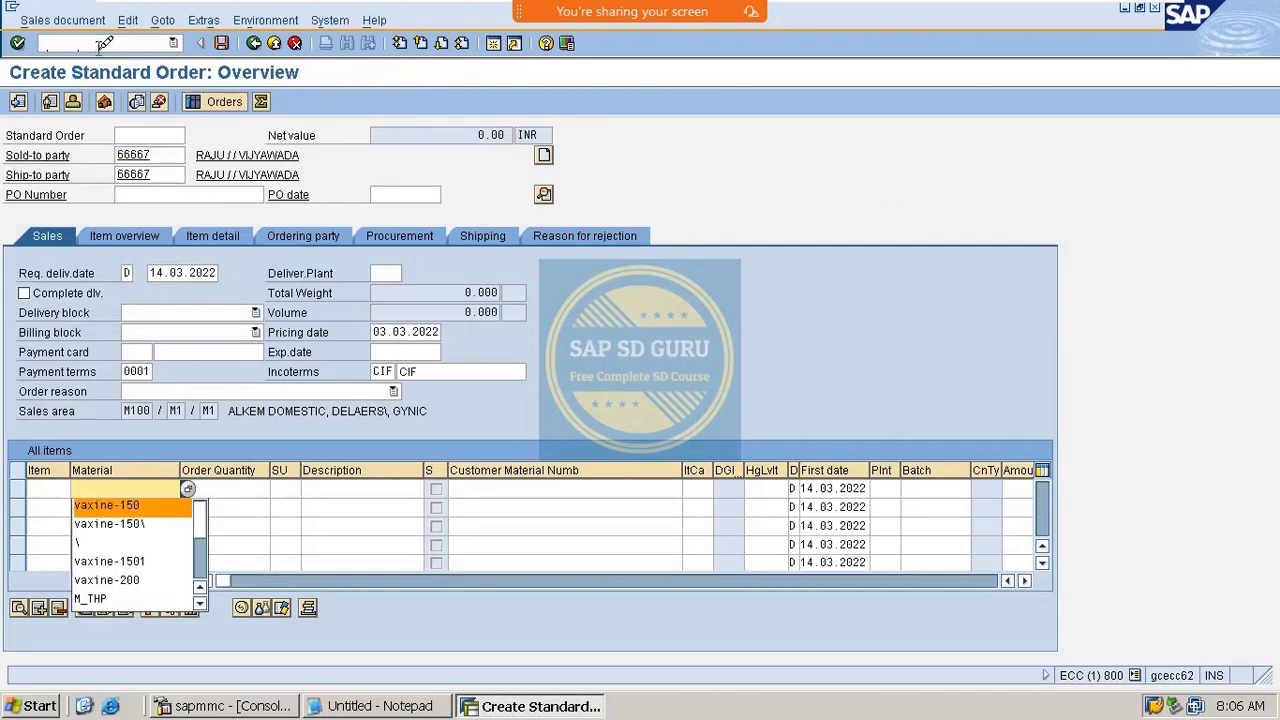
key(Return)
key(Tab)
text(1)
key(Return)
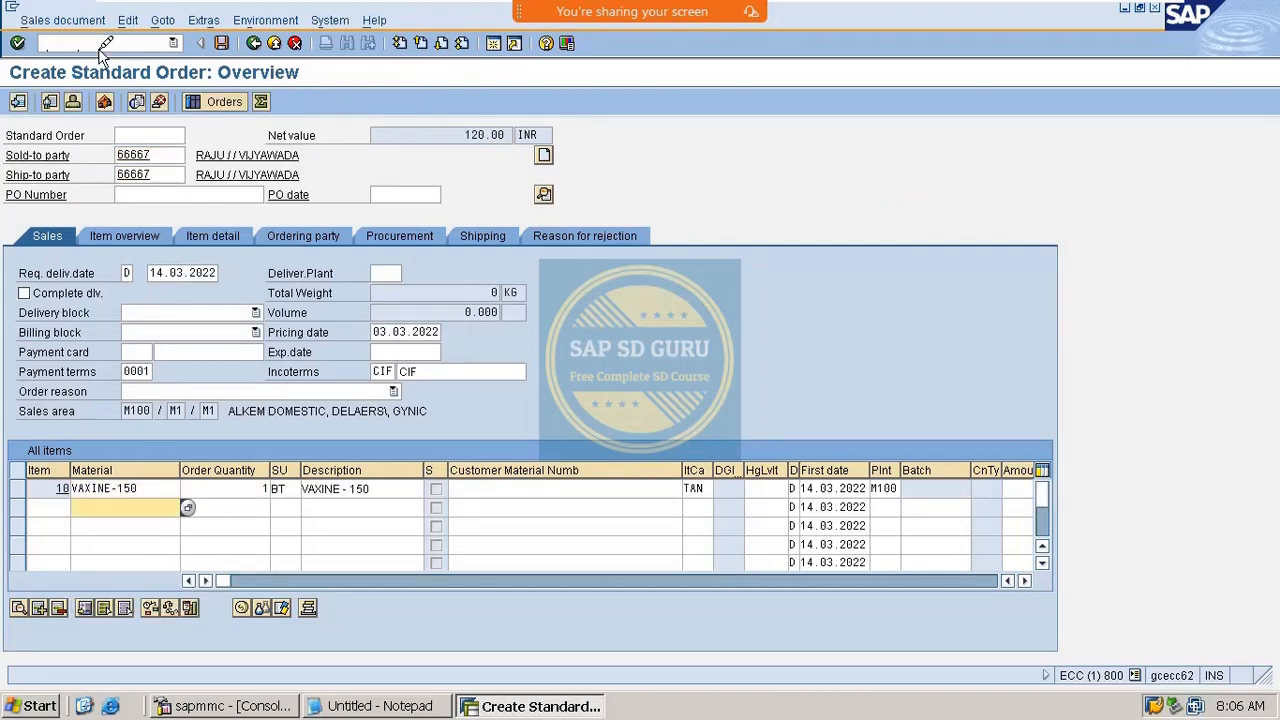
Step: Open the VAXINE-150 item's pricing conditions and compare the MR00 base price line with the BASE PRICE line that has no condition type
click(97, 486)
double_click(97, 486)
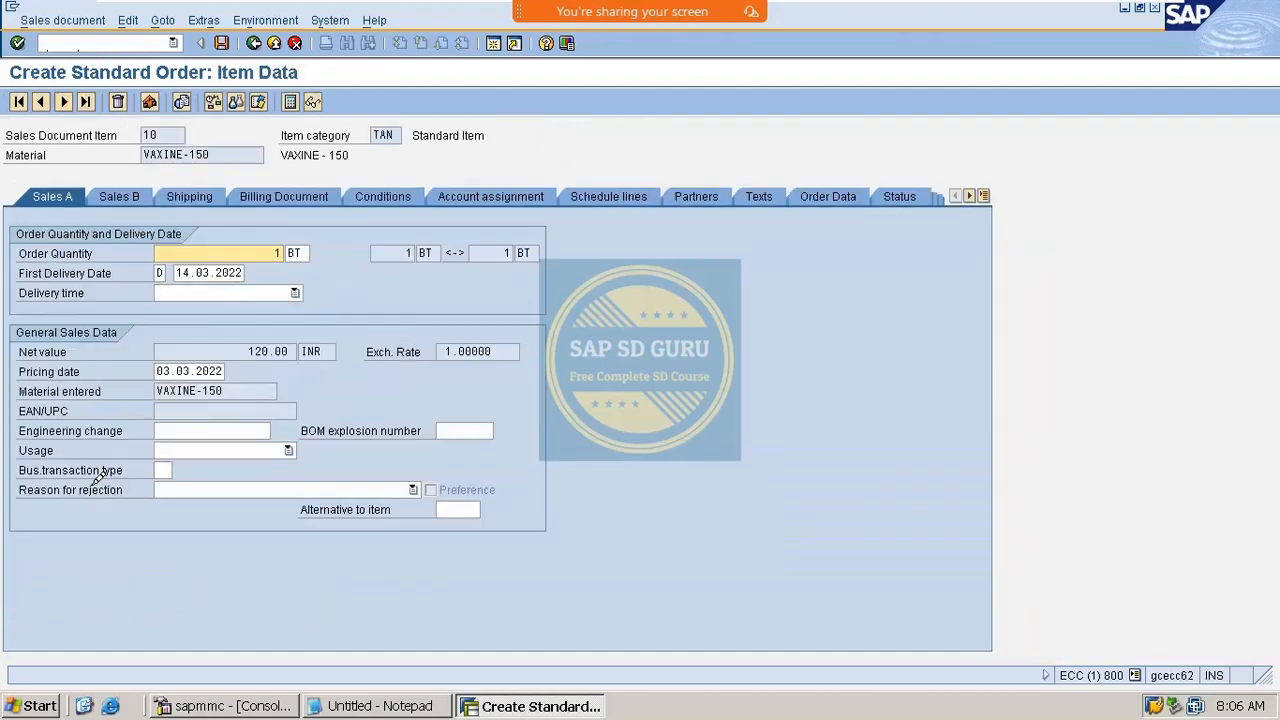
click(402, 192)
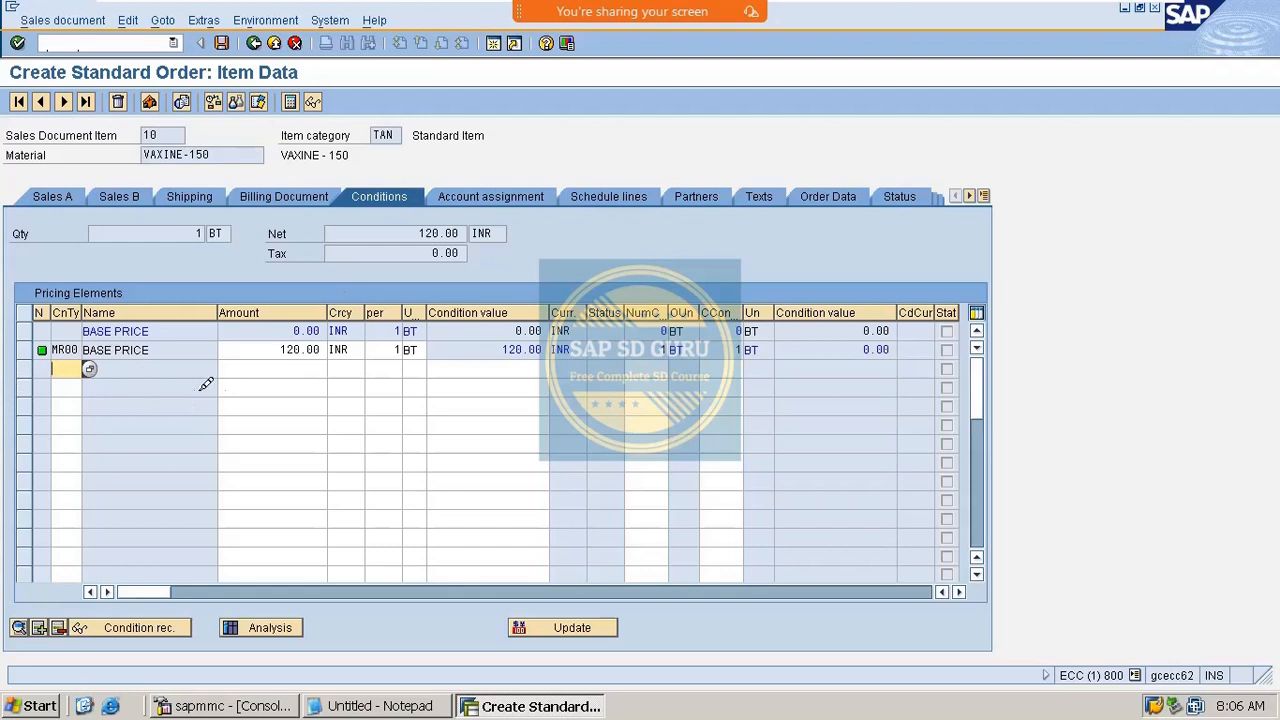
click(289, 349)
drag(283, 348, 345, 350)
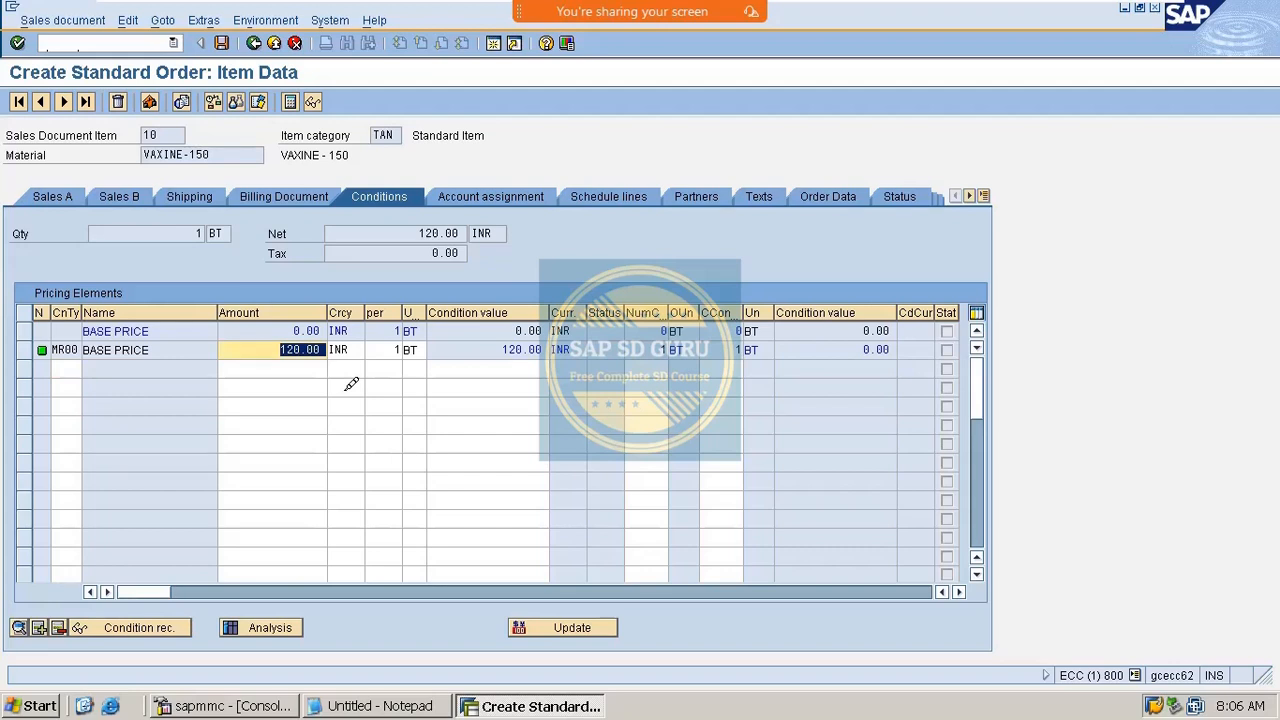
click(139, 330)
drag(141, 330, 83, 331)
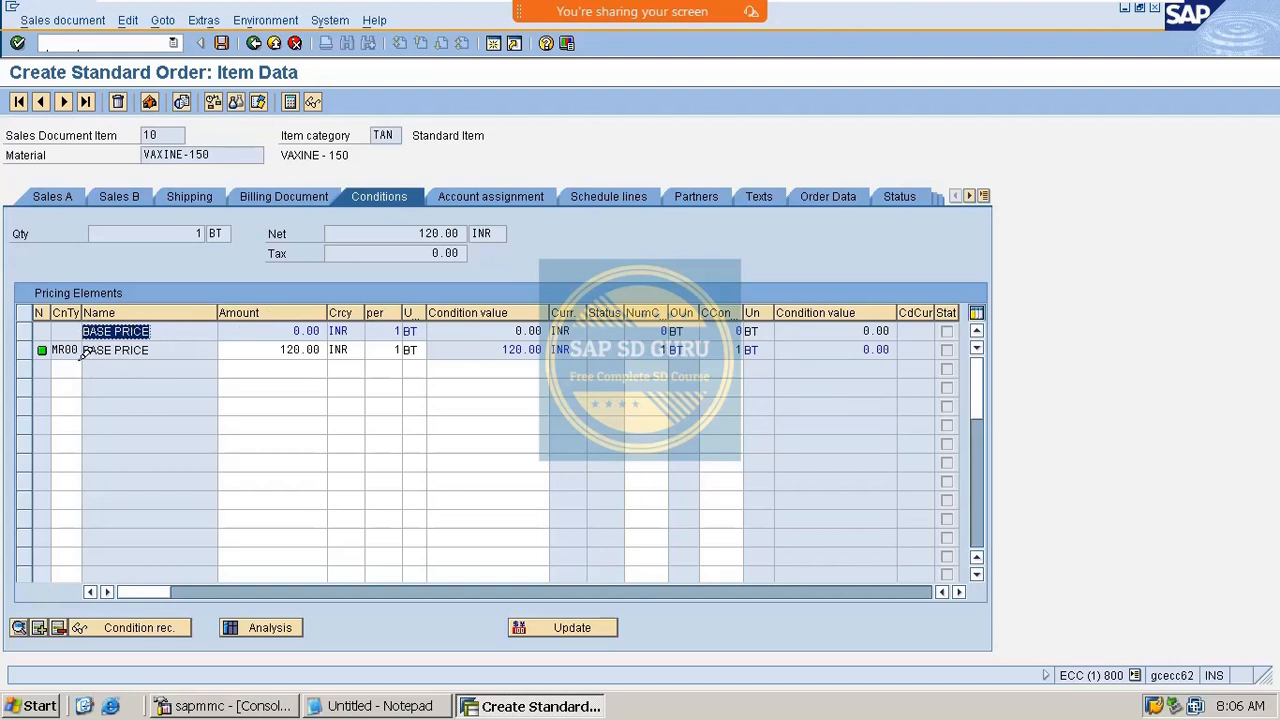
drag(174, 349, 70, 366)
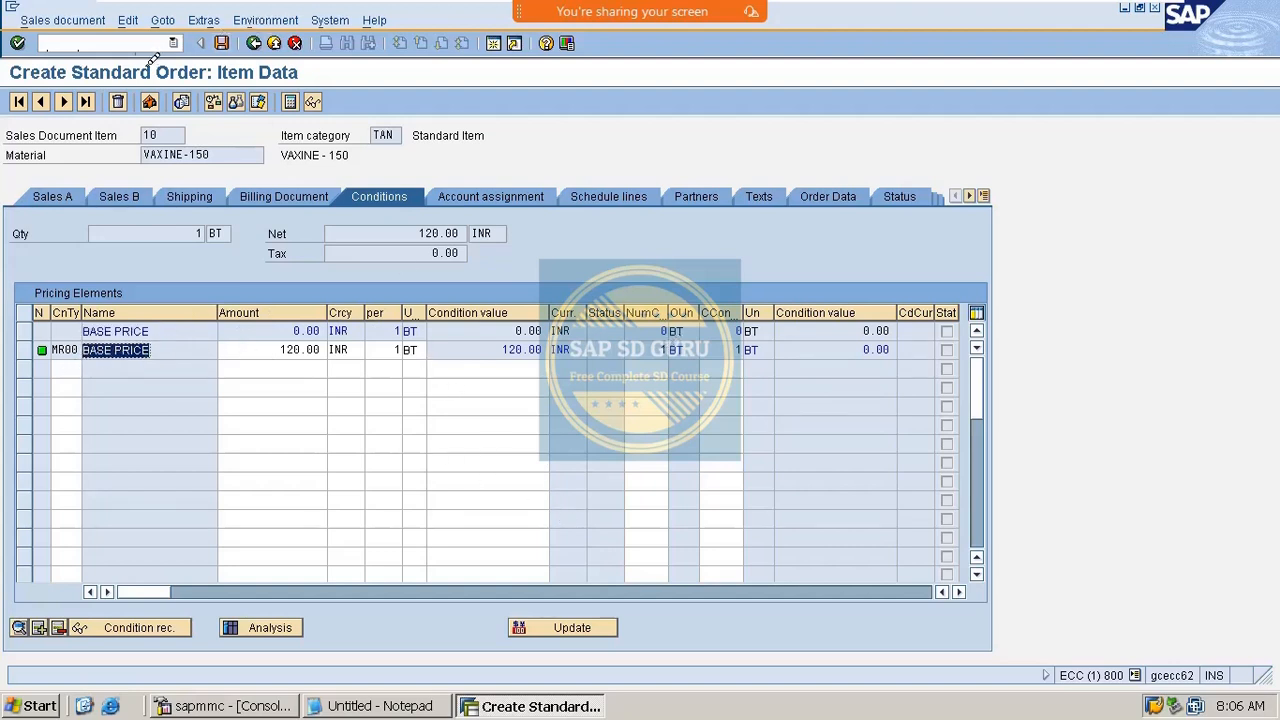
Step: Switch to the pricing procedure maintenance transaction, locate procedure MR0000 and open its control data
click(97, 38)
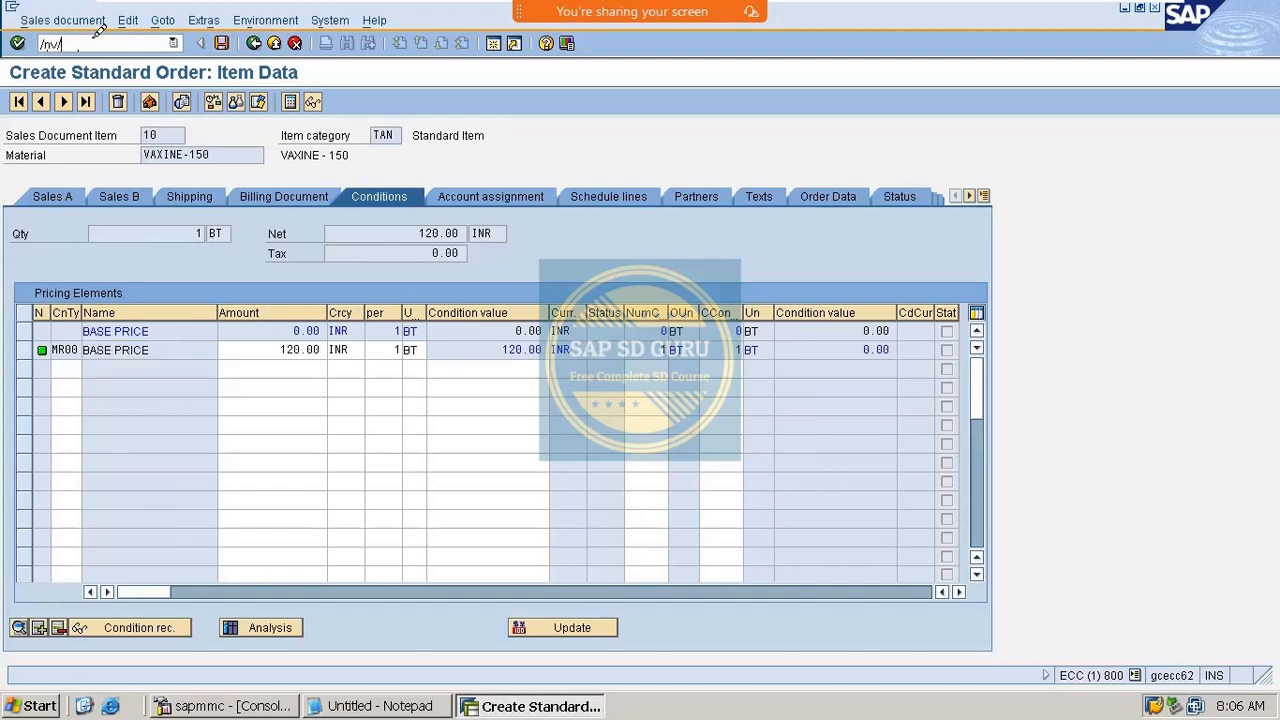
key(Return)
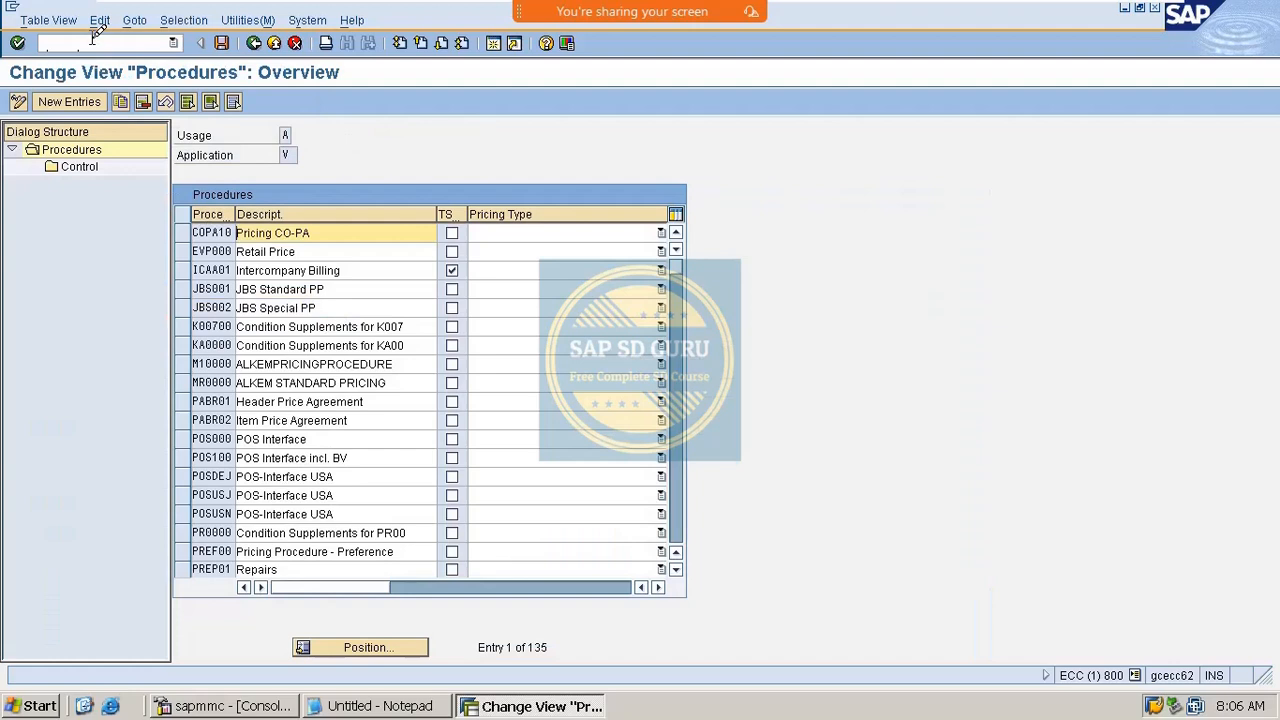
click(400, 640)
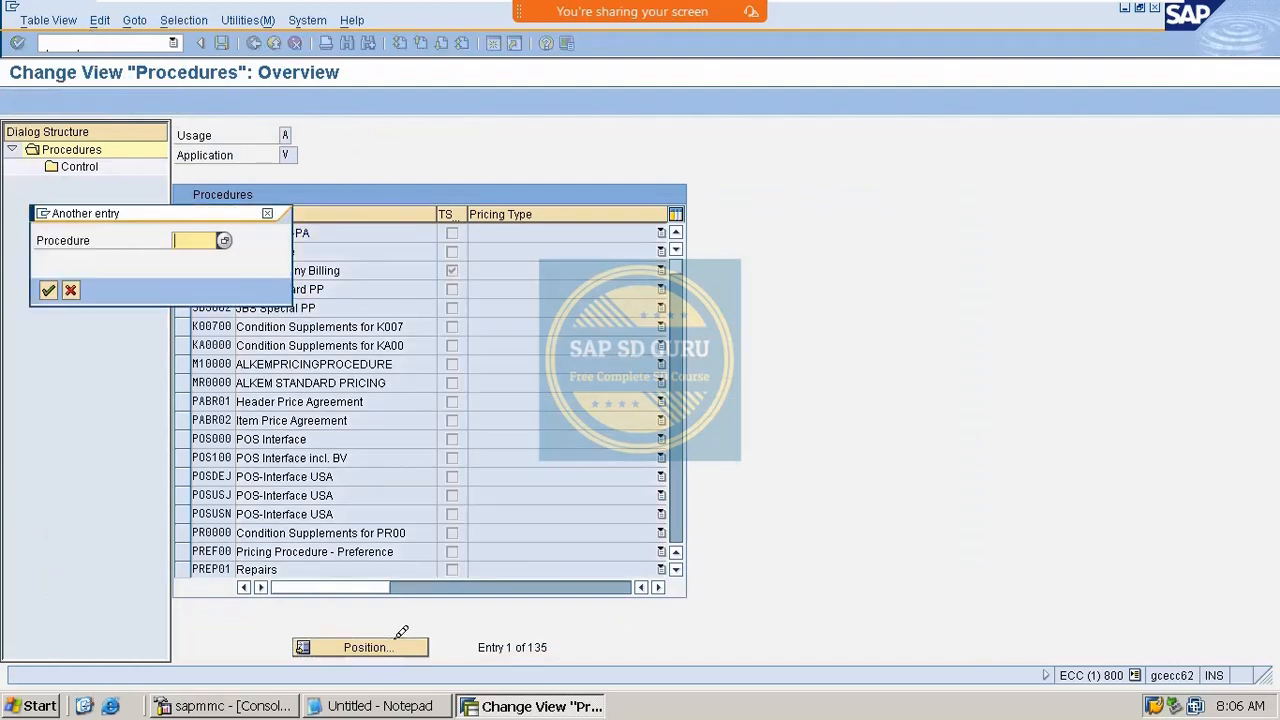
text(m10)
key(BackSpace)
key(BackSpace)
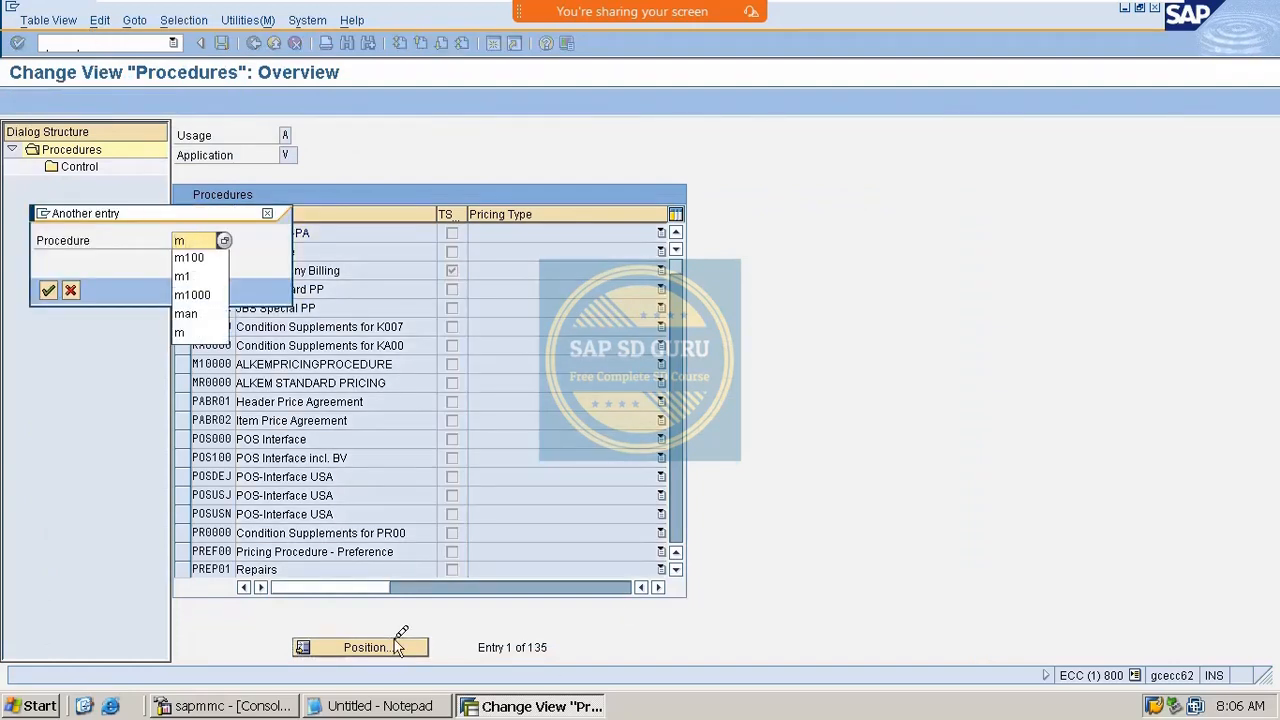
text(r0000)
key(Return)
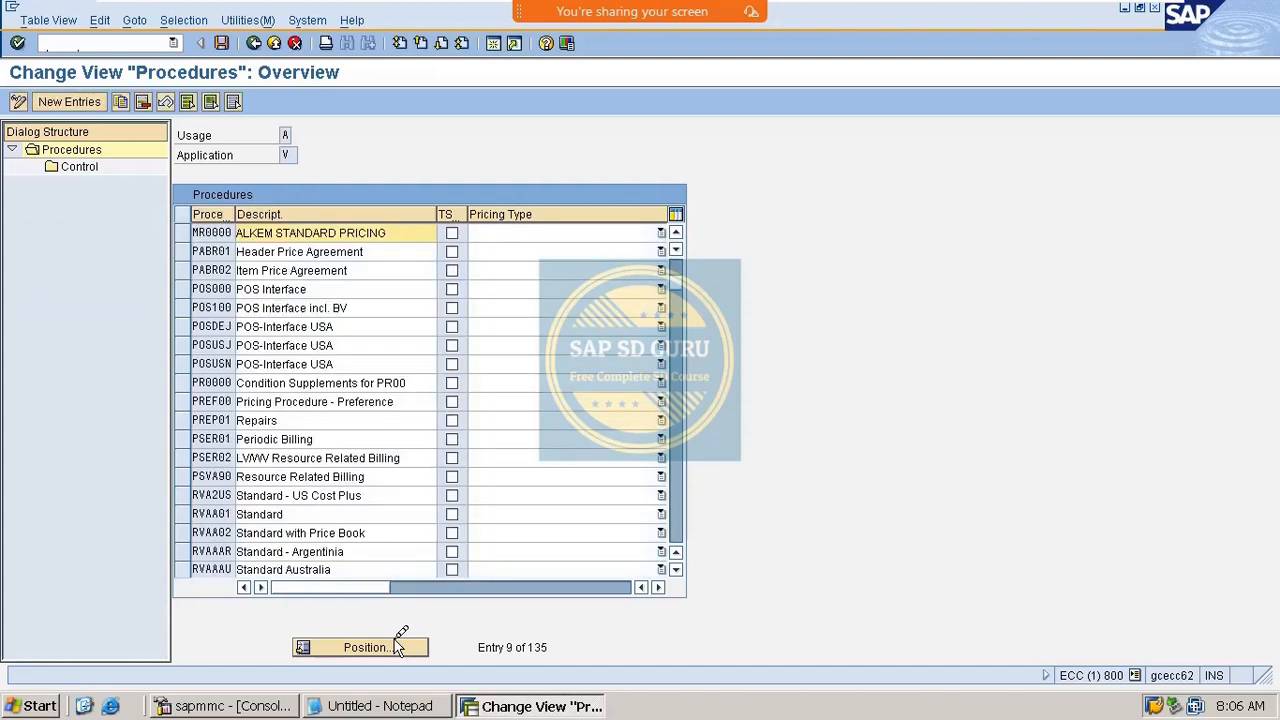
click(182, 232)
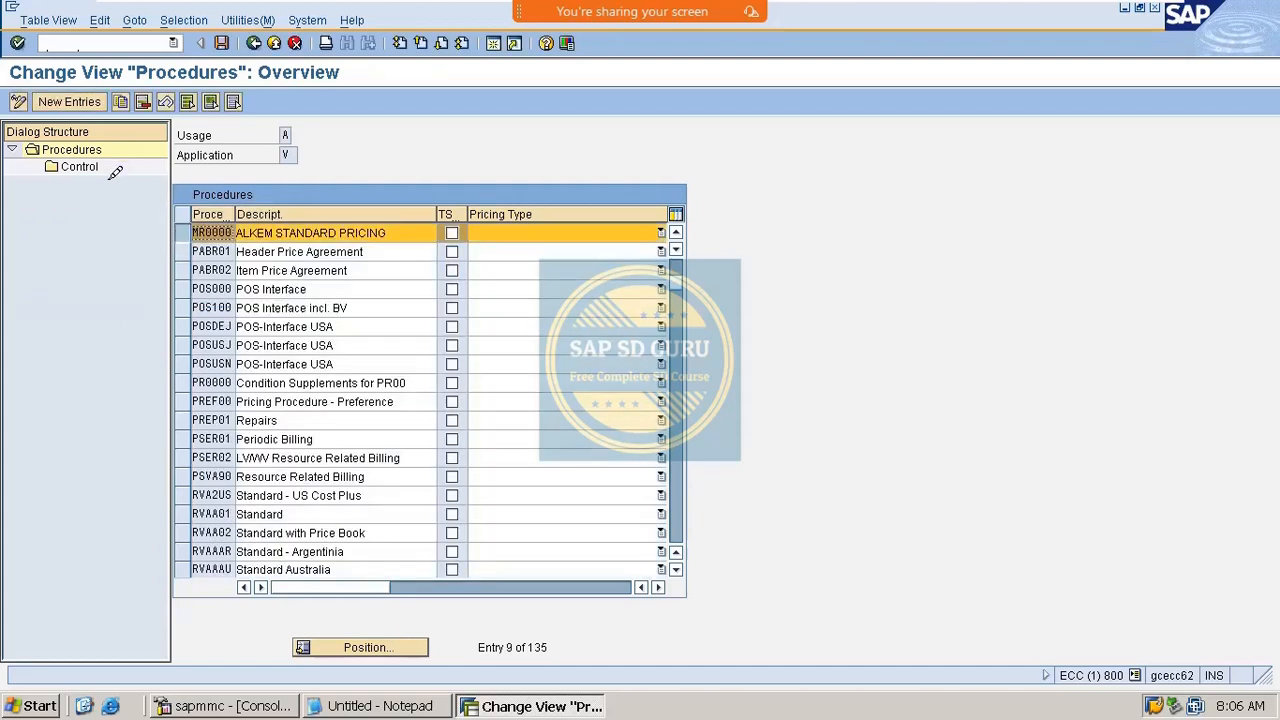
double_click(80, 166)
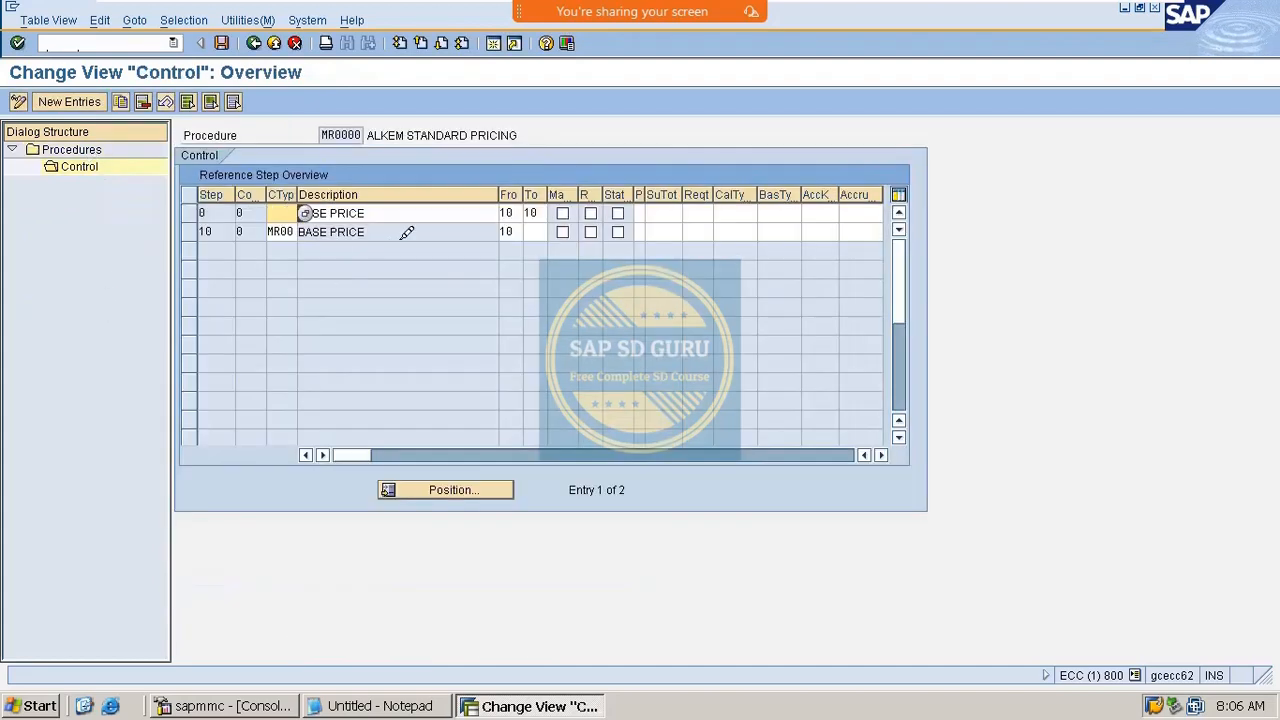
Step: Review the step numbering in MR0000's control data and delete the BASE PRICE line at step 0
click(405, 234)
drag(517, 233, 421, 236)
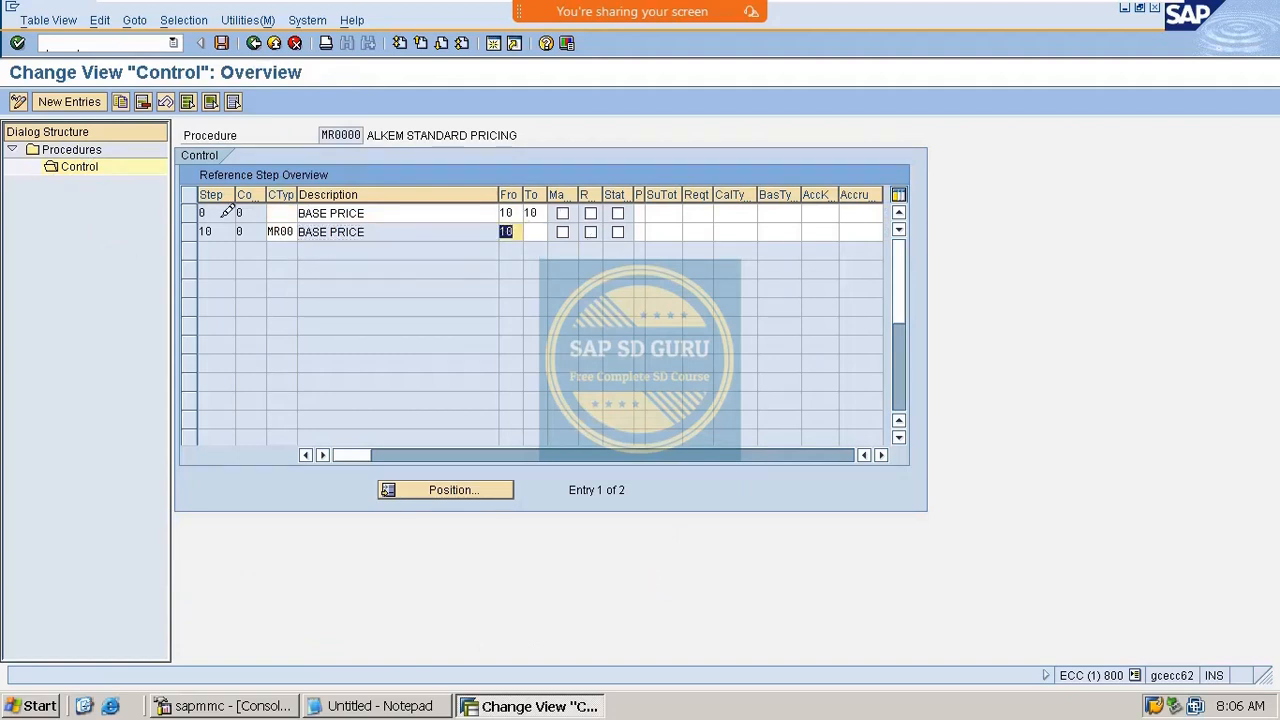
click(201, 213)
key(Down)
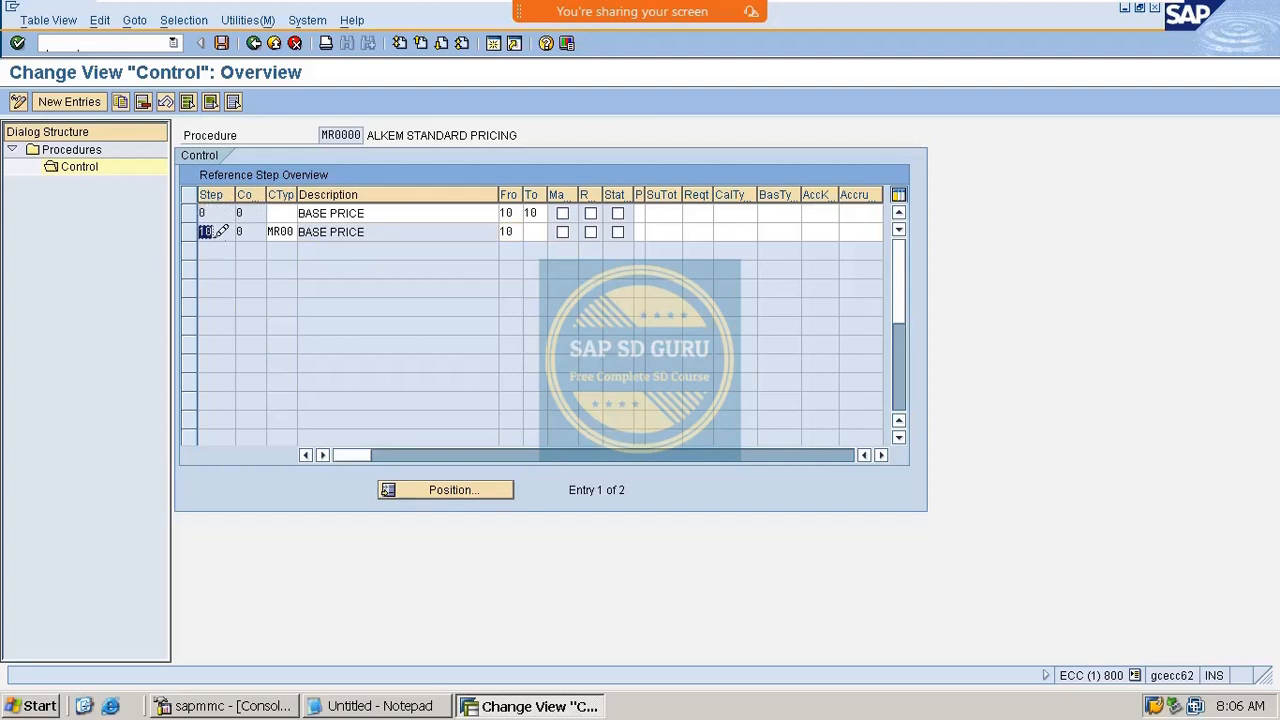
click(190, 212)
click(143, 101)
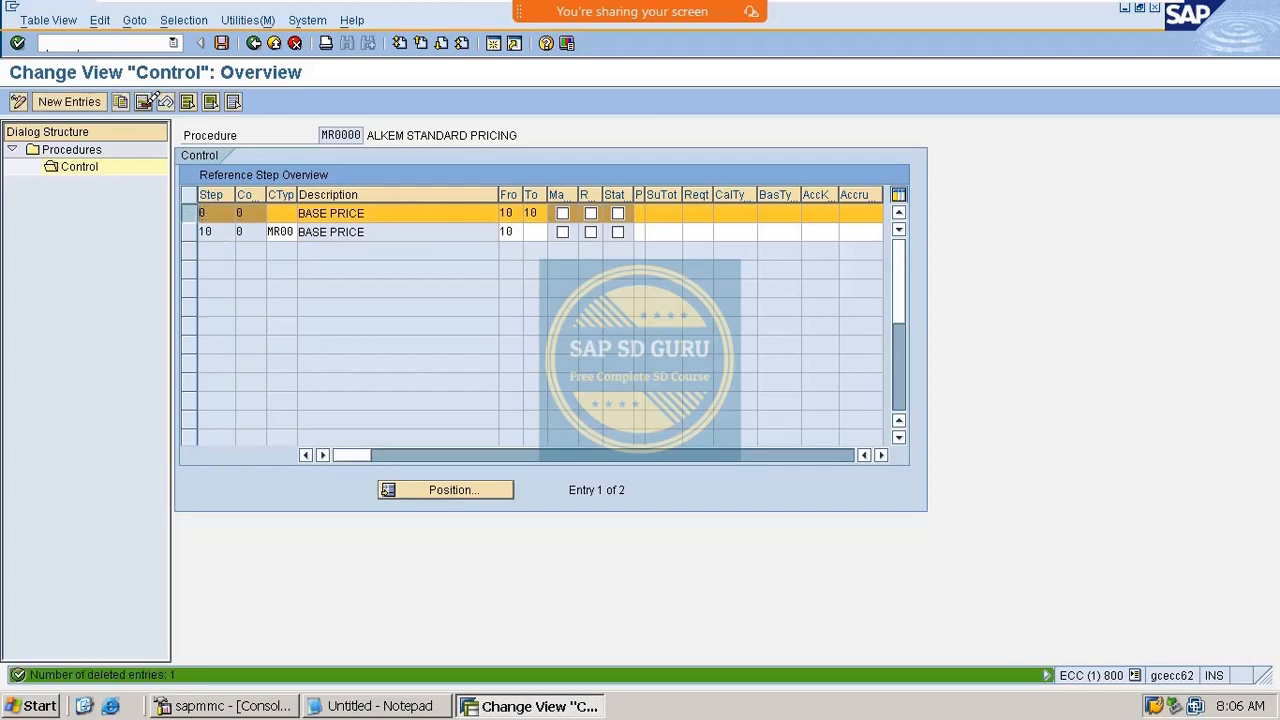
Step: Add a new control entry at step 20 with description BASE PRICE and no condition type, and save it
click(104, 99)
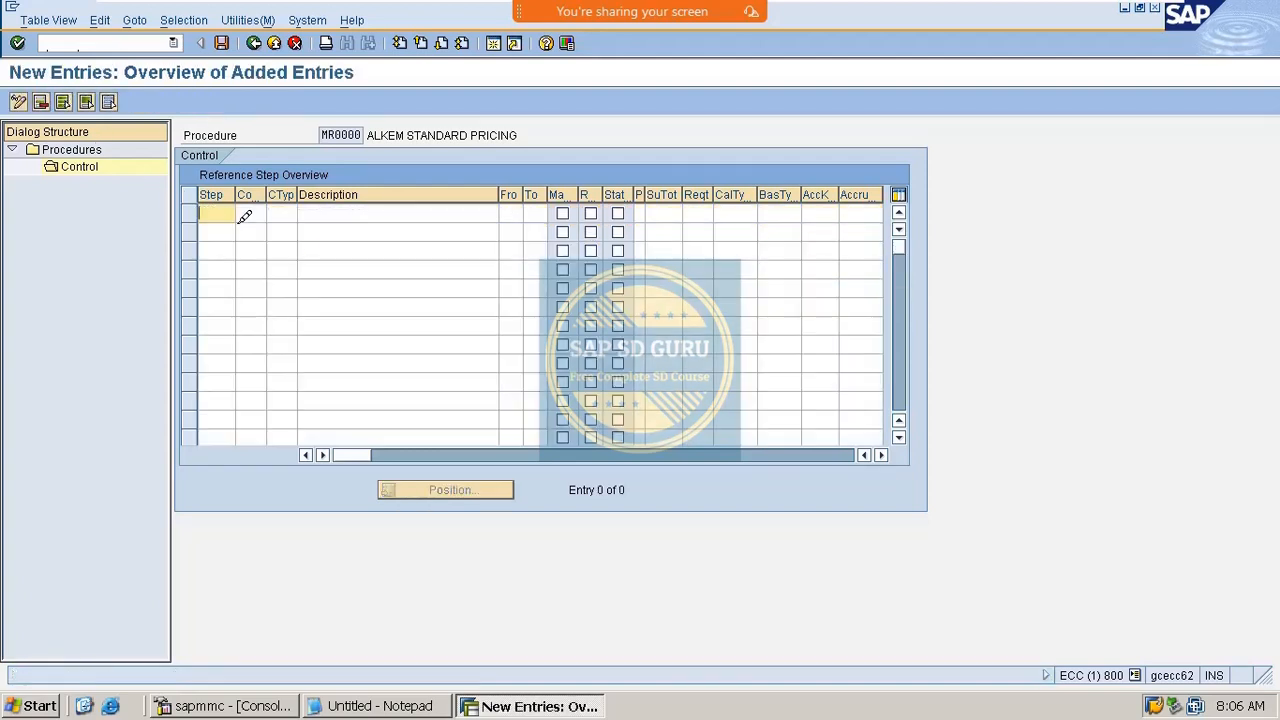
text(20)
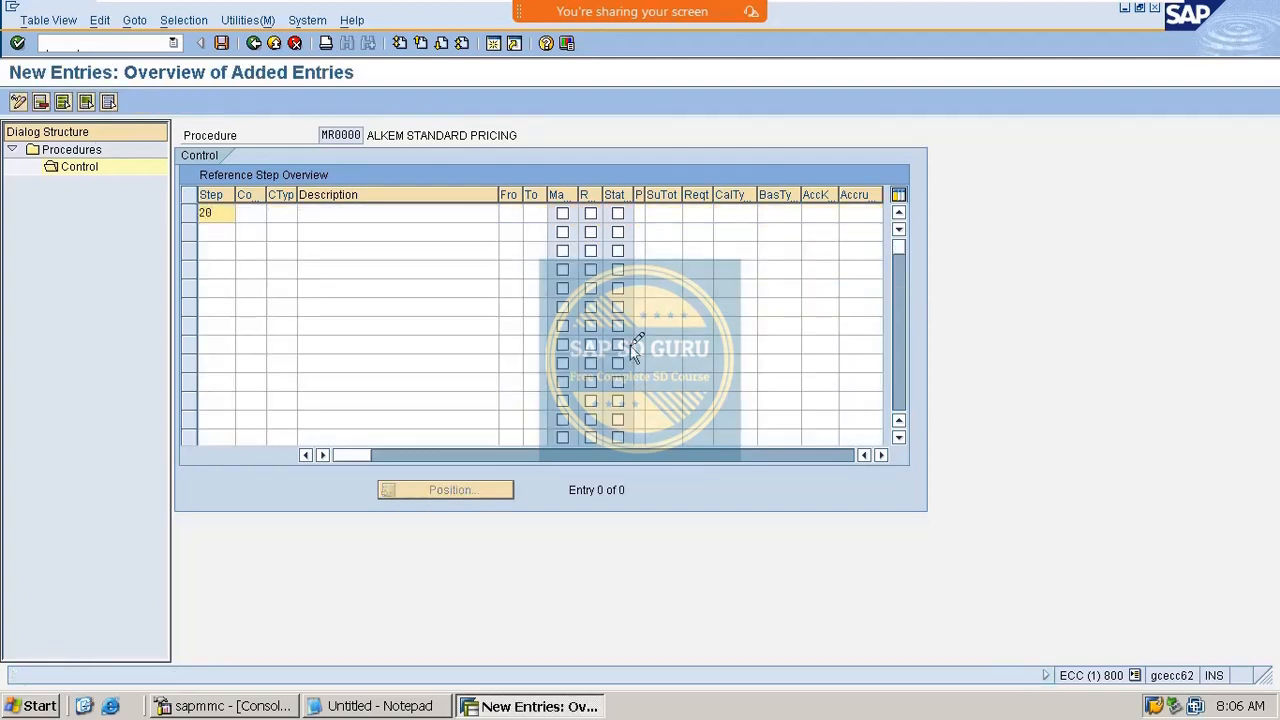
key(Tab)
key(Tab)
key(Tab)
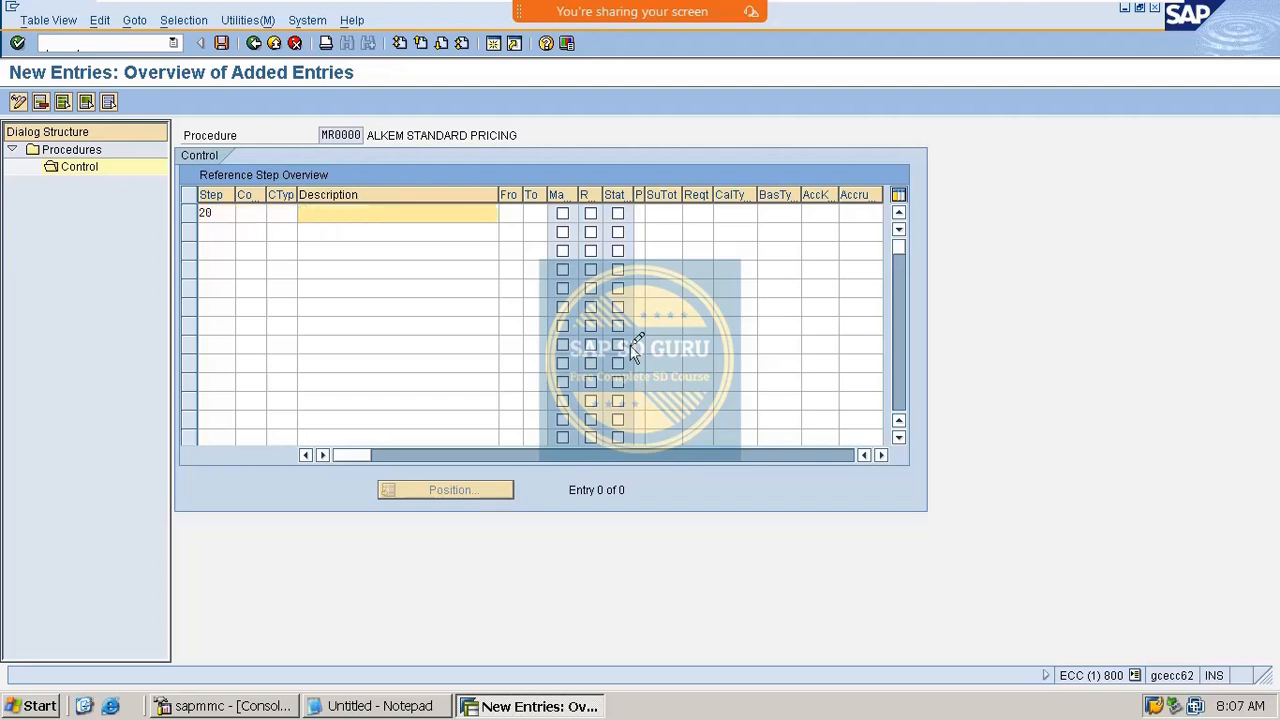
text(BASER)
key(BackSpace)
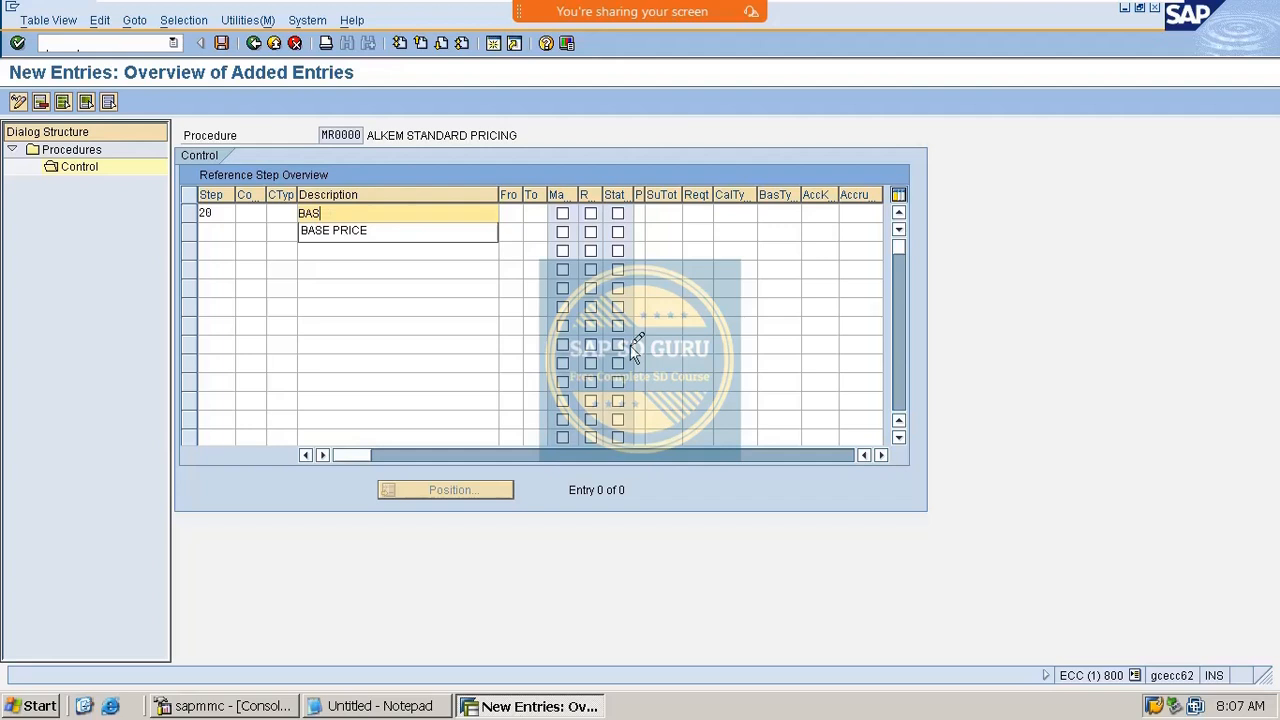
key(Down)
key(Return)
key(Return)
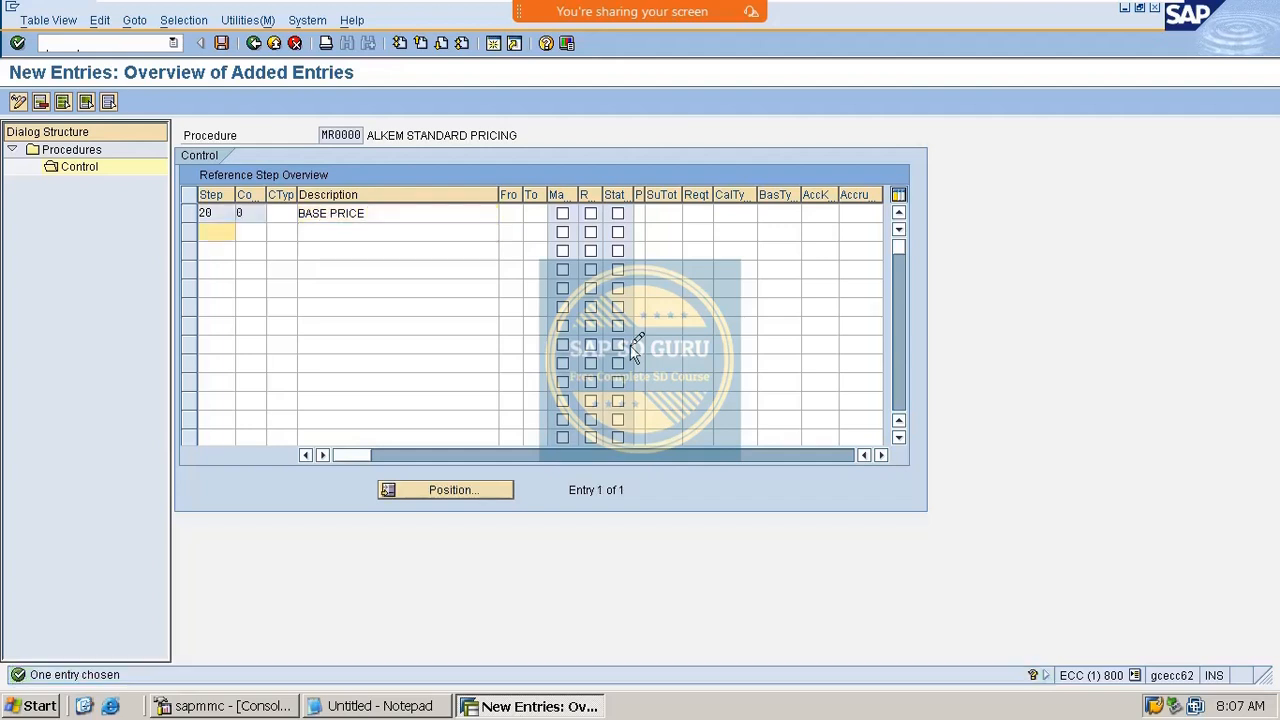
key(ctrl+s)
key(Return)
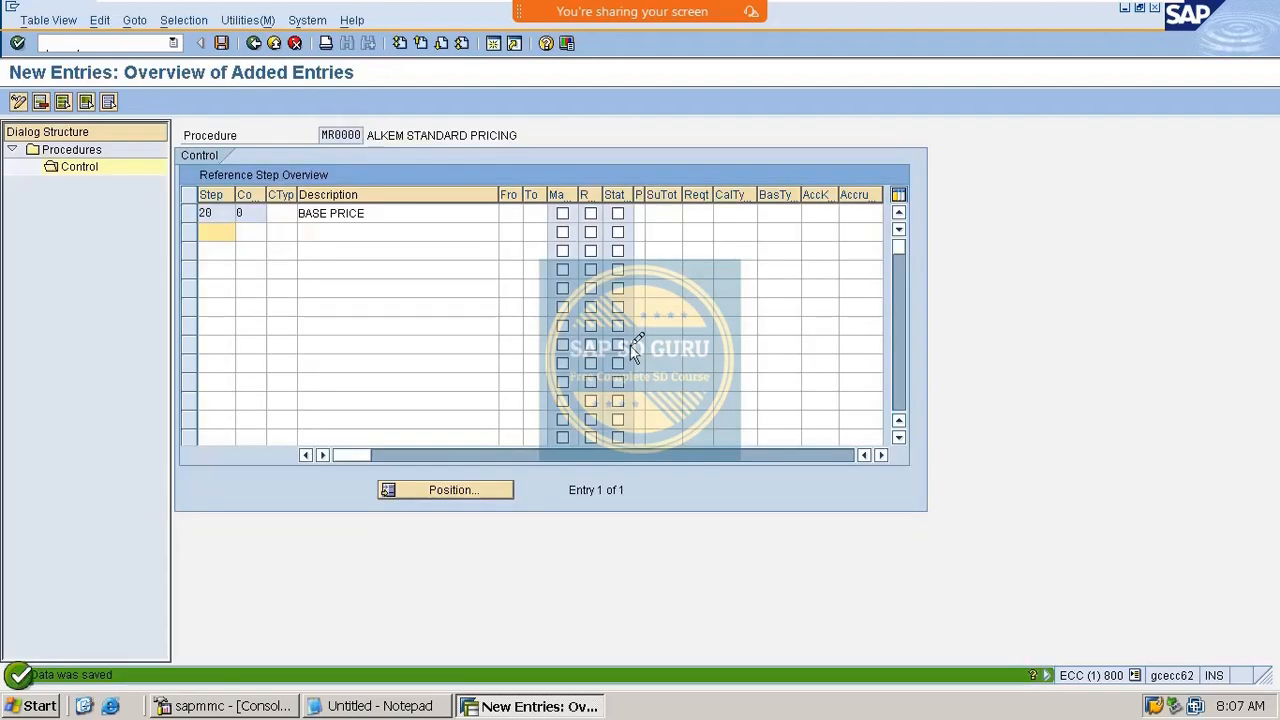
Step: Set the From and To reference steps of the step 20 BASE PRICE line to 10 and save
click(509, 212)
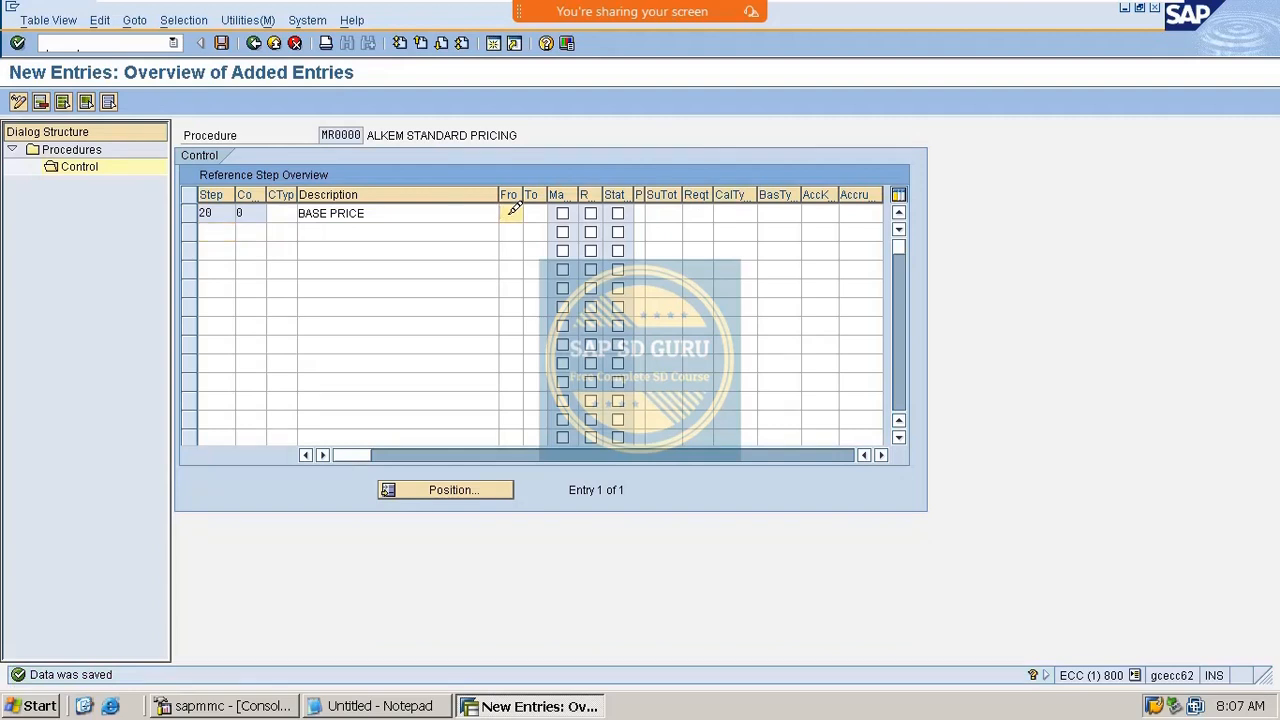
text(10)
key(Tab)
text(10)
key(Return)
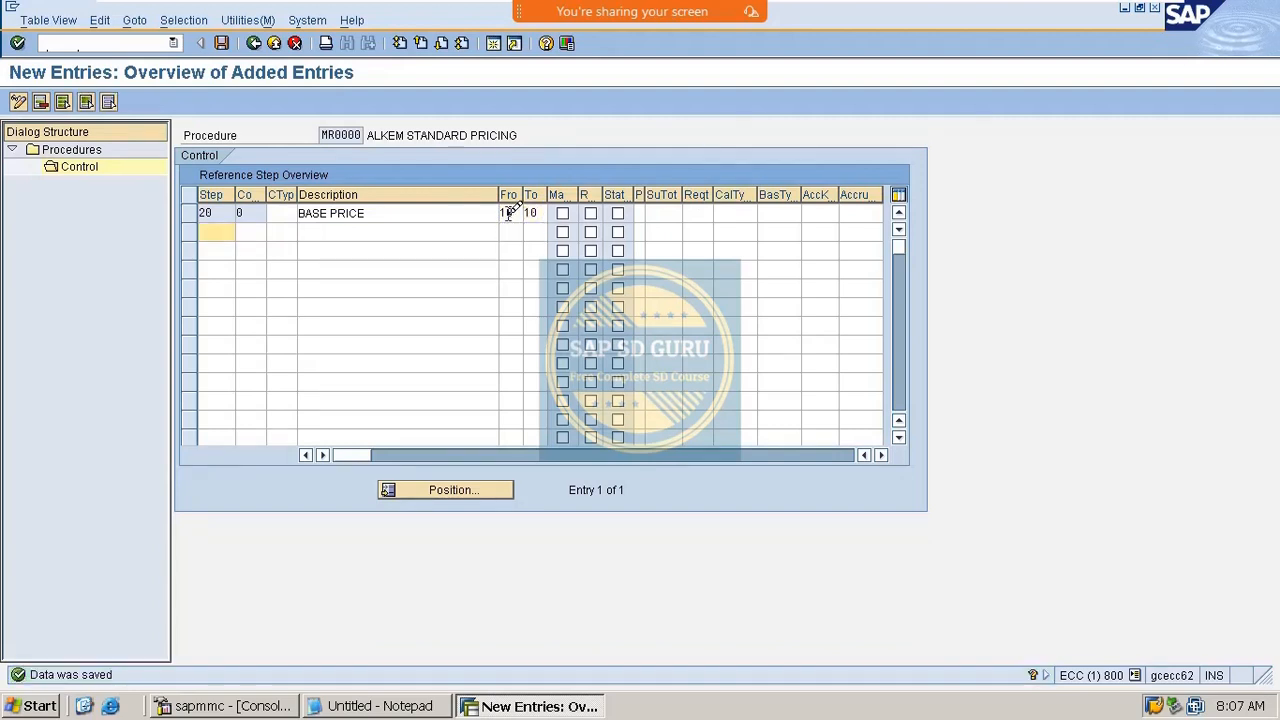
key(ctrl+s)
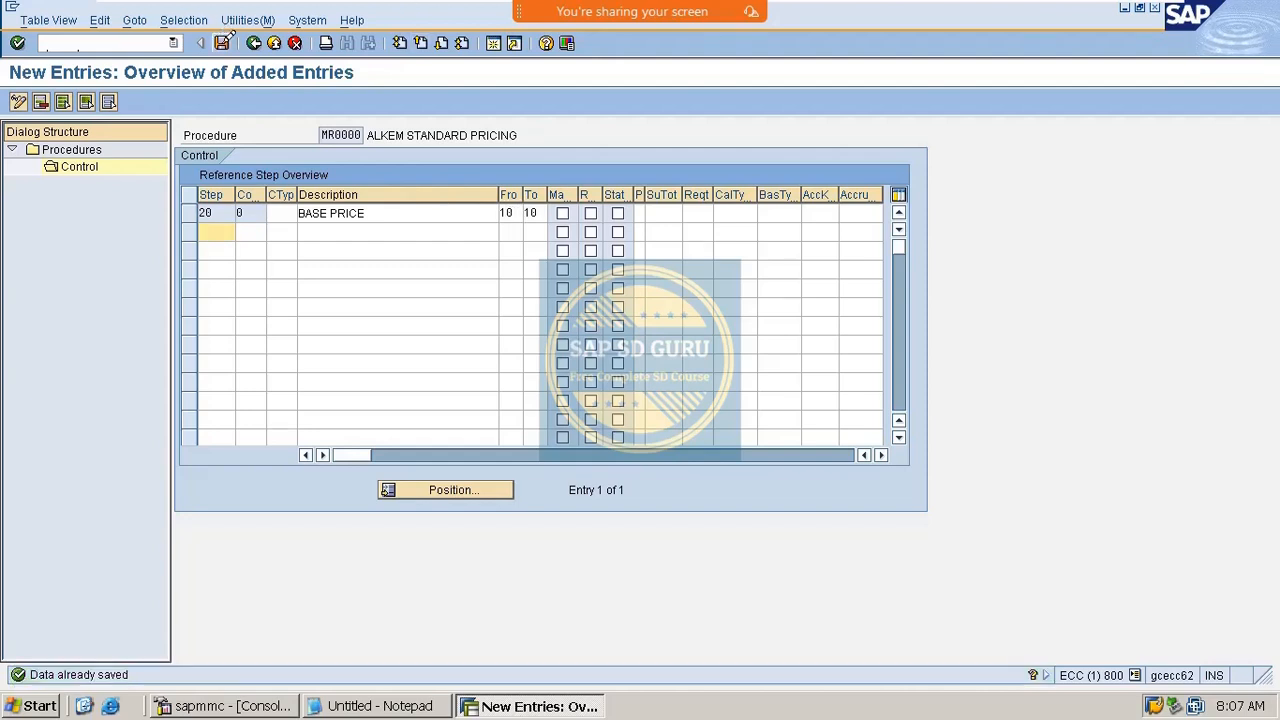
key(alt+Tab)
key(alt+Tab)
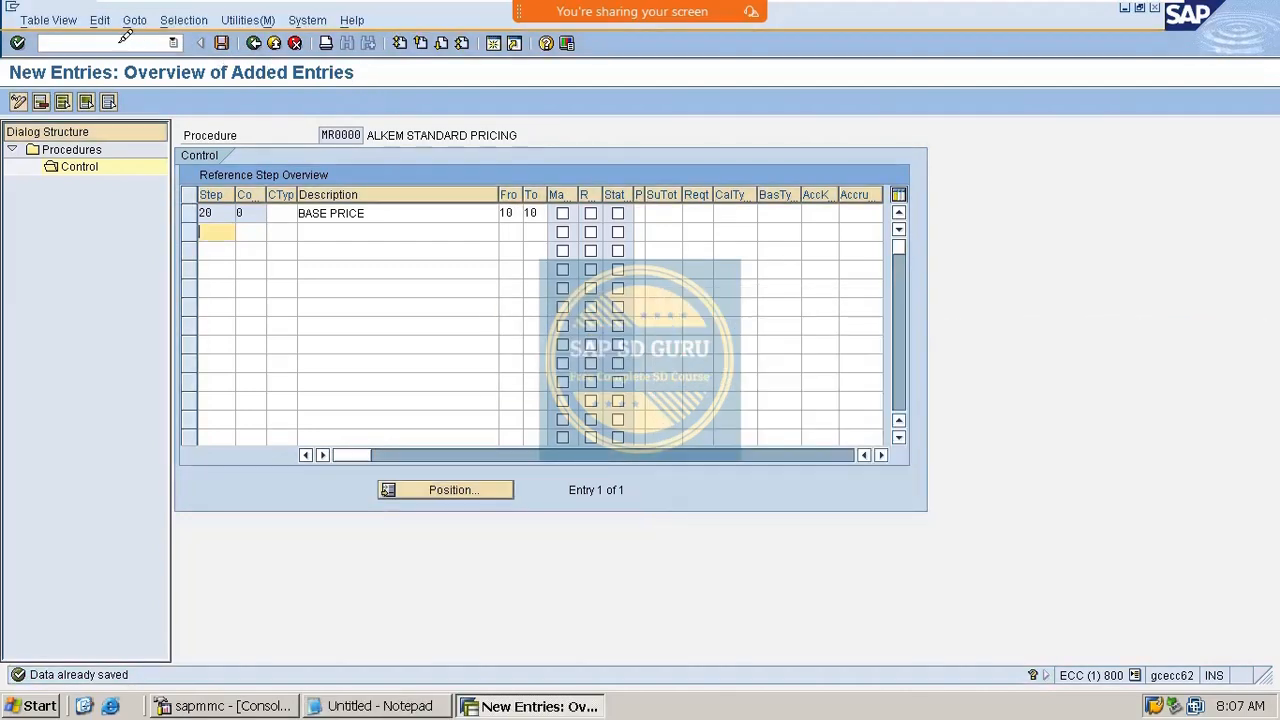
click(121, 40)
text(/nend)
key(Return)
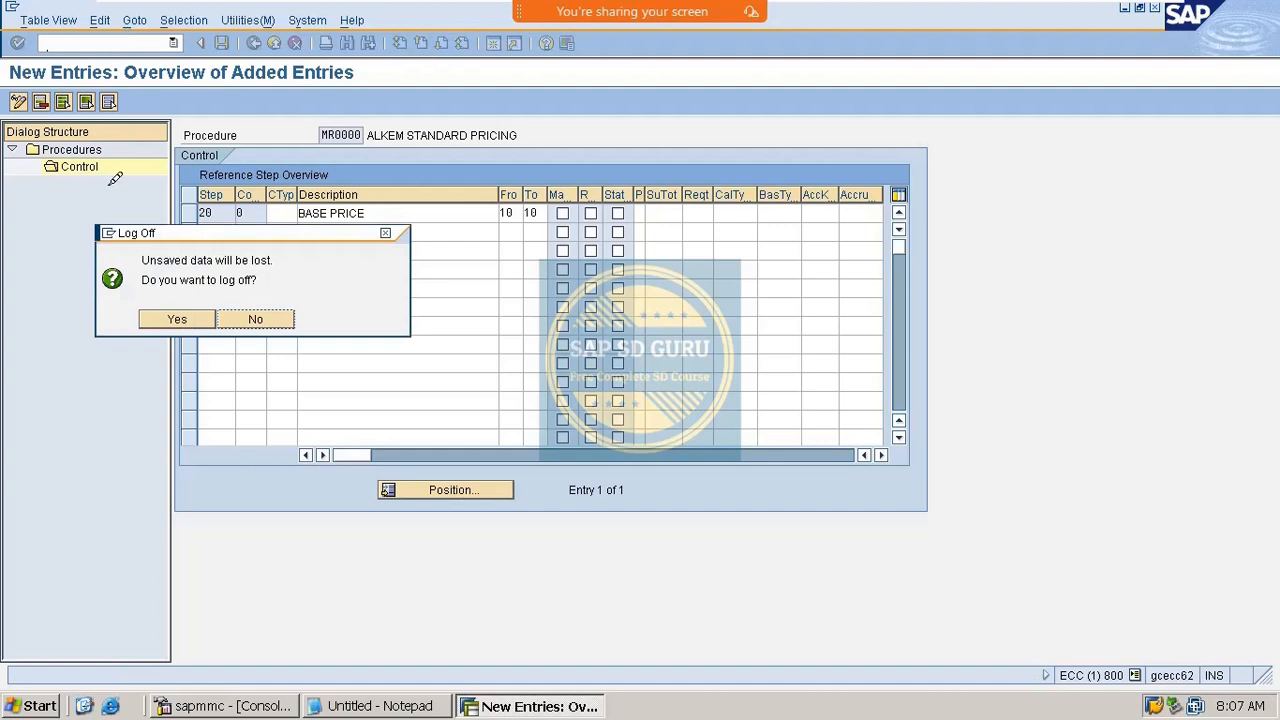
click(272, 322)
Step: Return to transaction VA01, start another standard order and enter the customer number as sold-to party
click(93, 40)
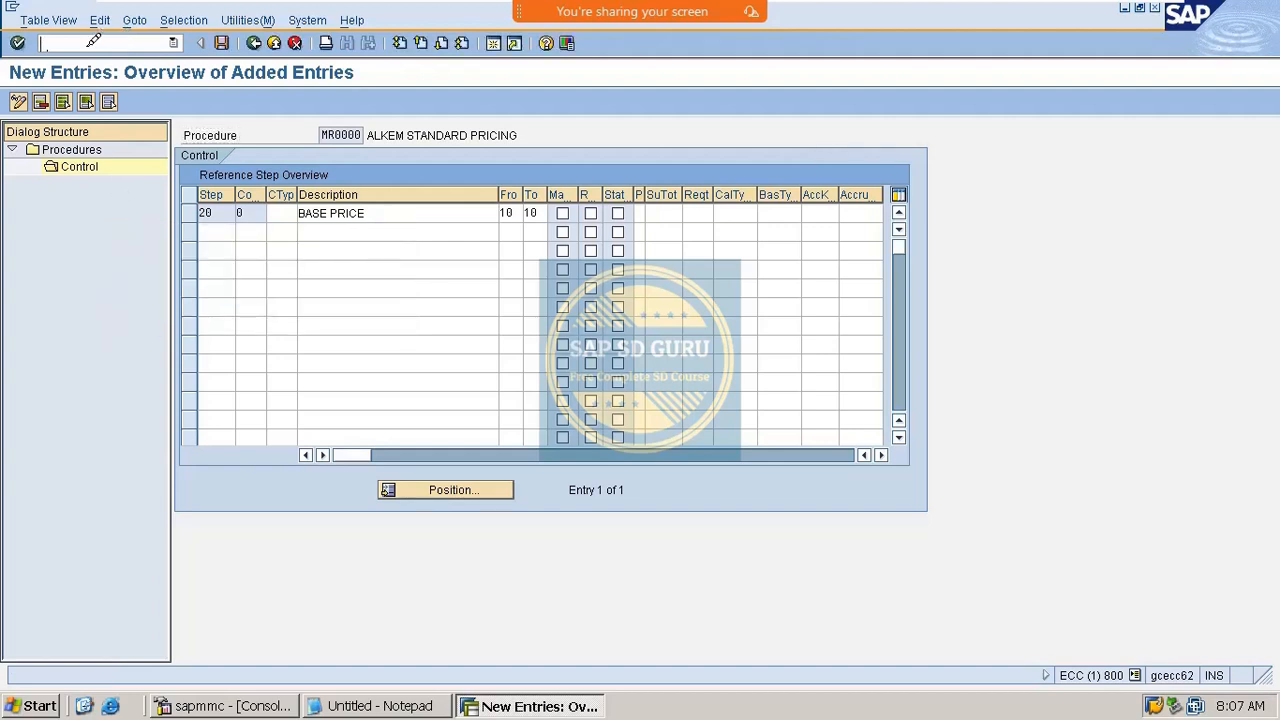
text(/nva01)
key(Return)
key(Return)
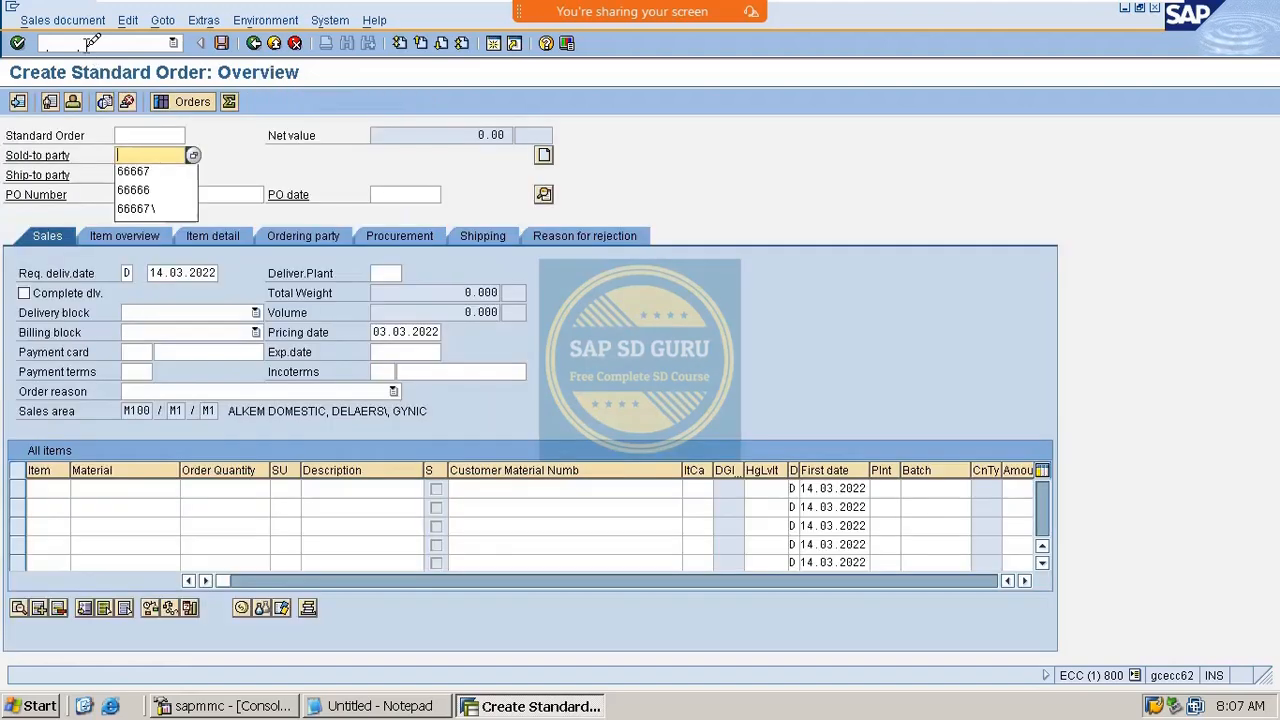
key(Down)
key(Return)
key(Return)
Step: Fill in the customer number as sold-to party and add material VAXINE-150 with order quantity 1
key(BackSpace)
key(Down)
key(Return)
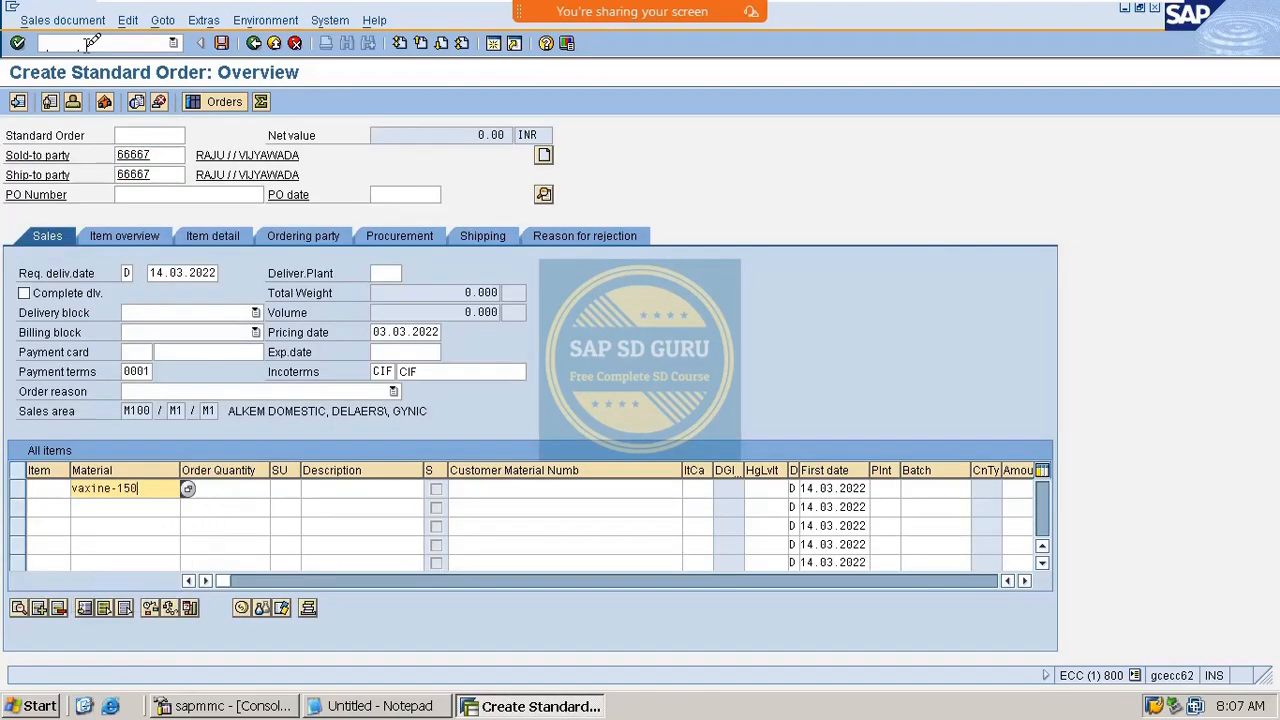
key(Tab)
text(1)
key(Return)
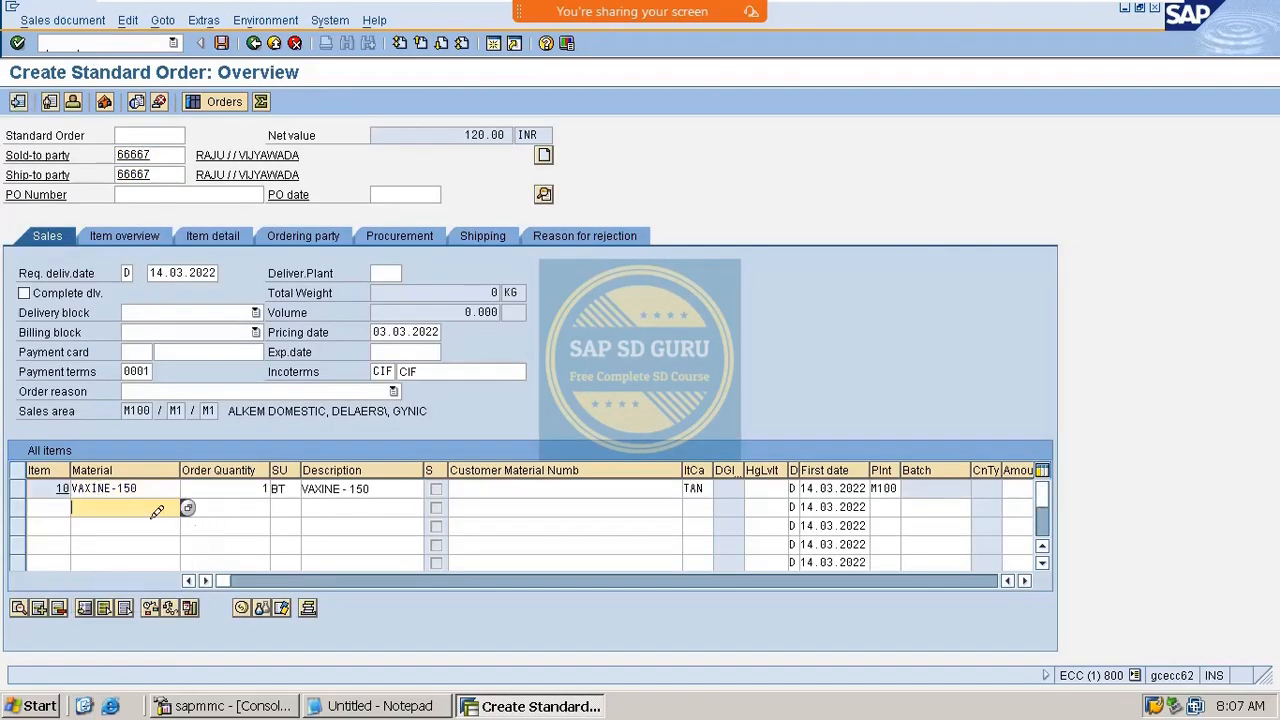
Step: Open the conditions of the VAXINE-150 item and check the MR00 price amount against the BASE PRICE subtotal line
double_click(171, 484)
click(418, 194)
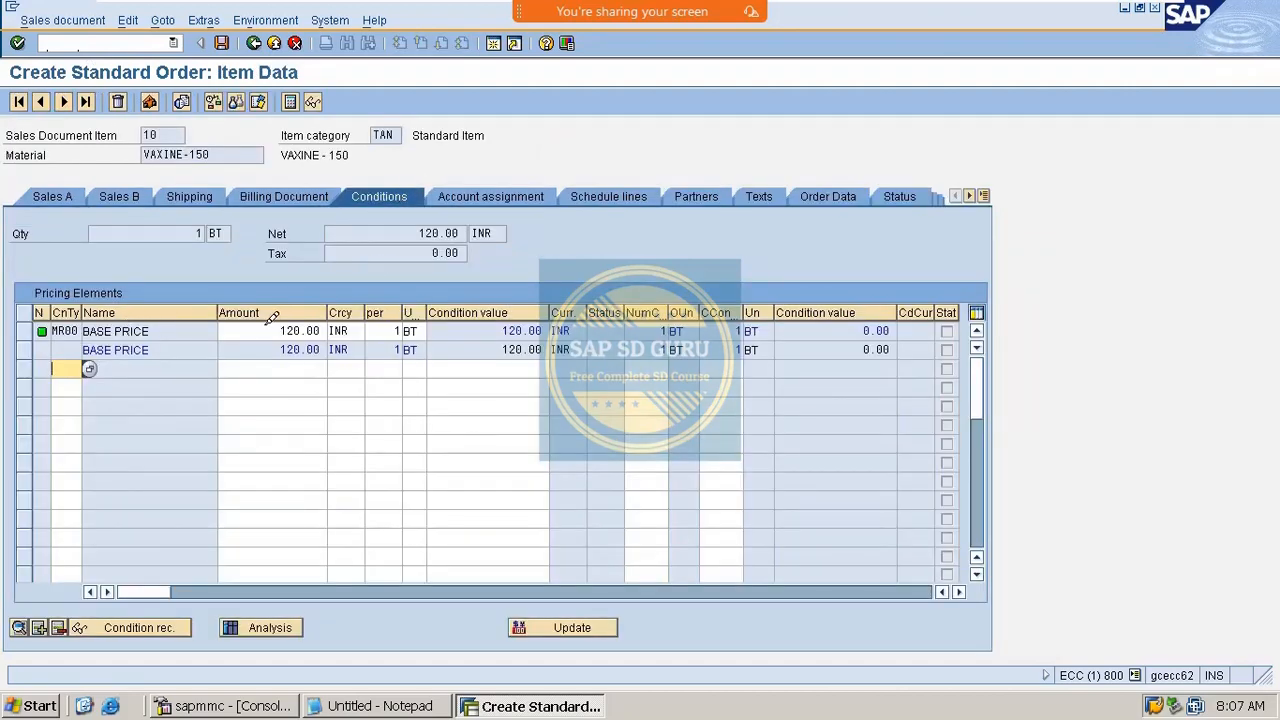
drag(279, 331, 326, 331)
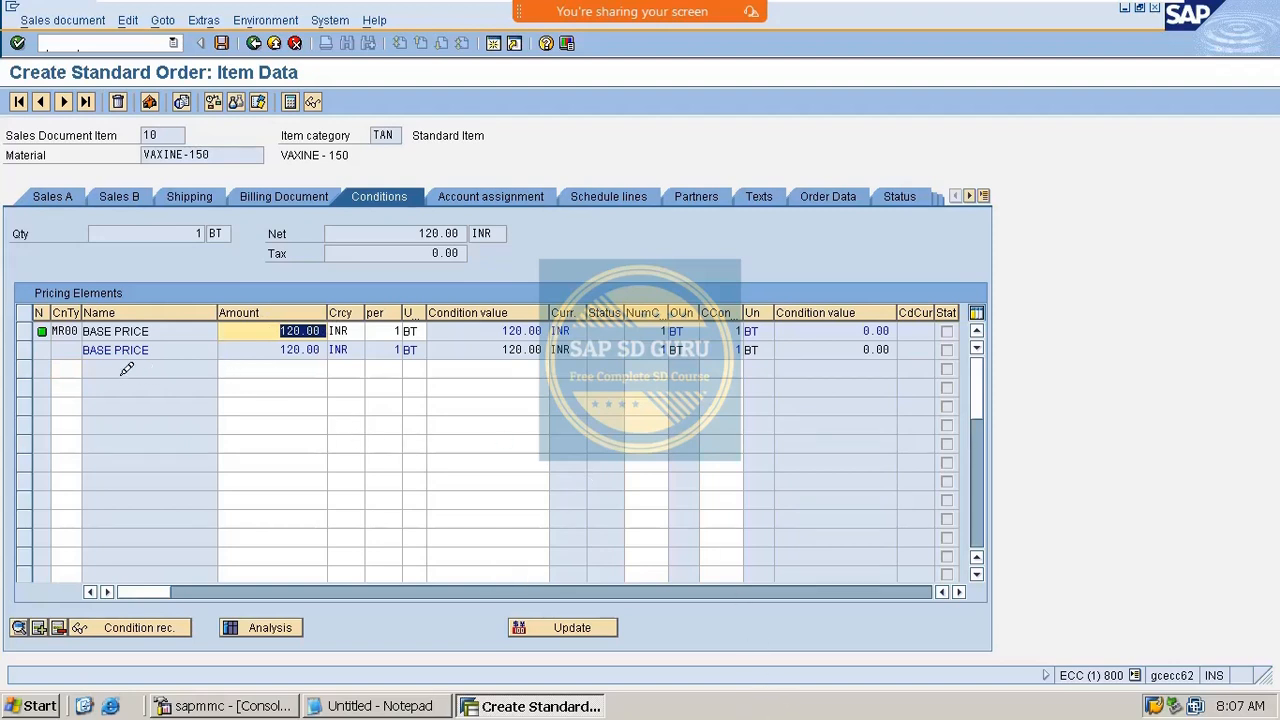
drag(165, 350, 92, 357)
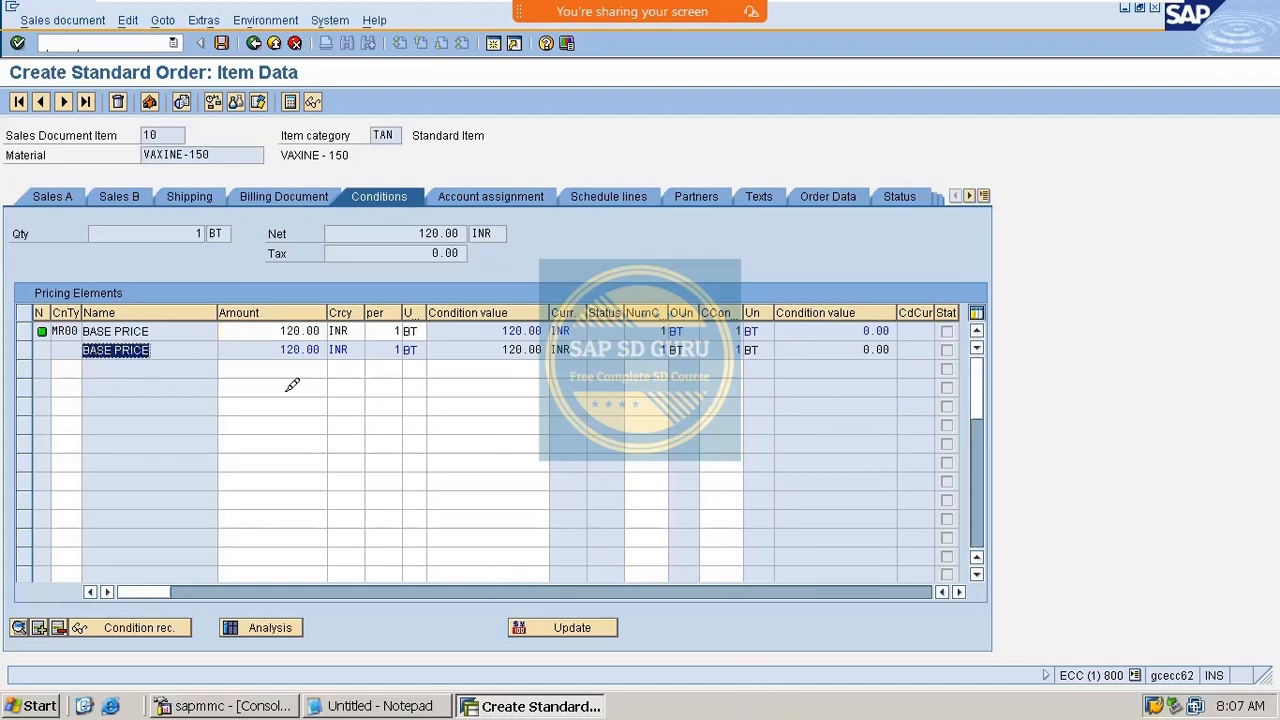
click(312, 368)
drag(268, 350, 338, 351)
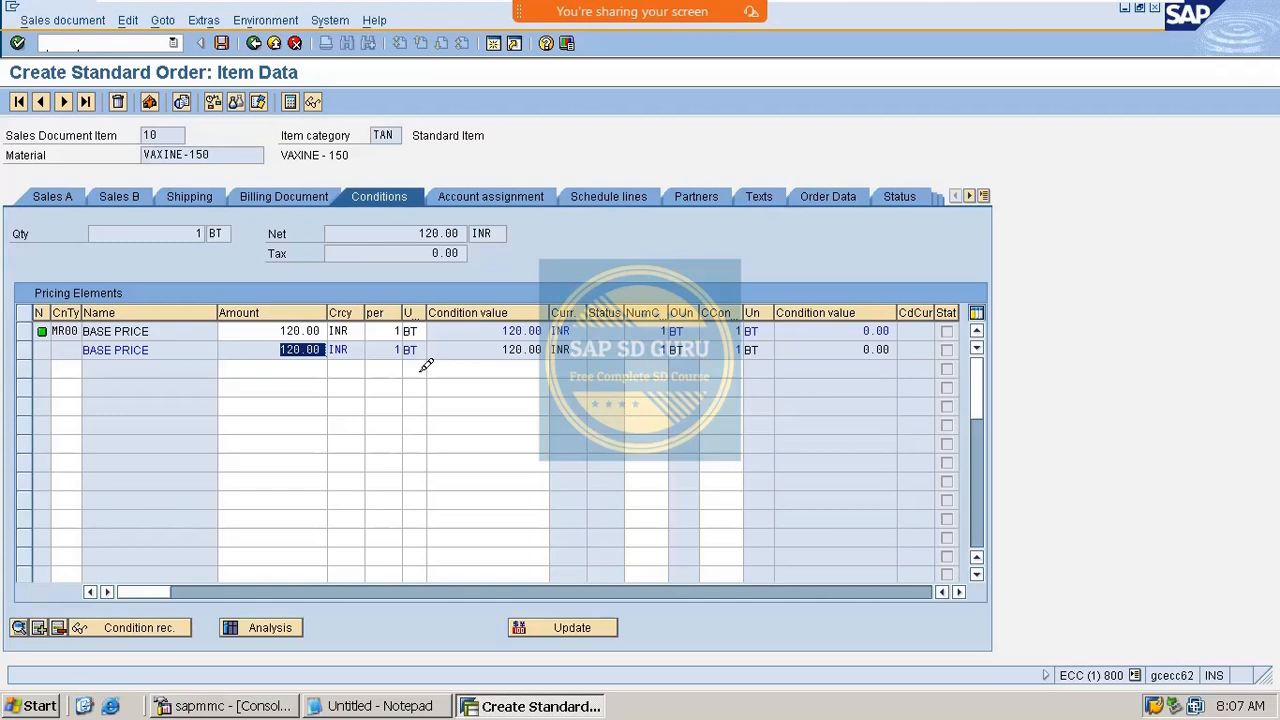
Step: Open the pricing analysis, expand condition type MR00 under MR0000 and examine the details of accesses 10, 20 and 30
click(273, 621)
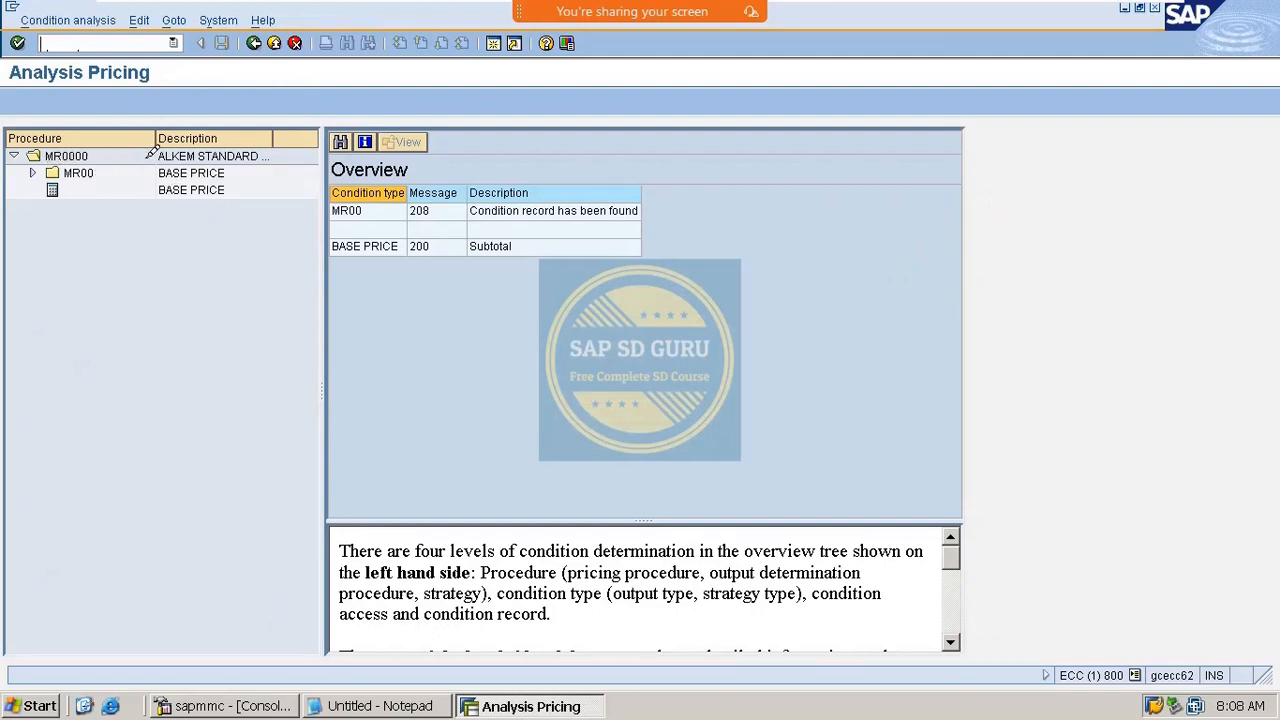
click(300, 152)
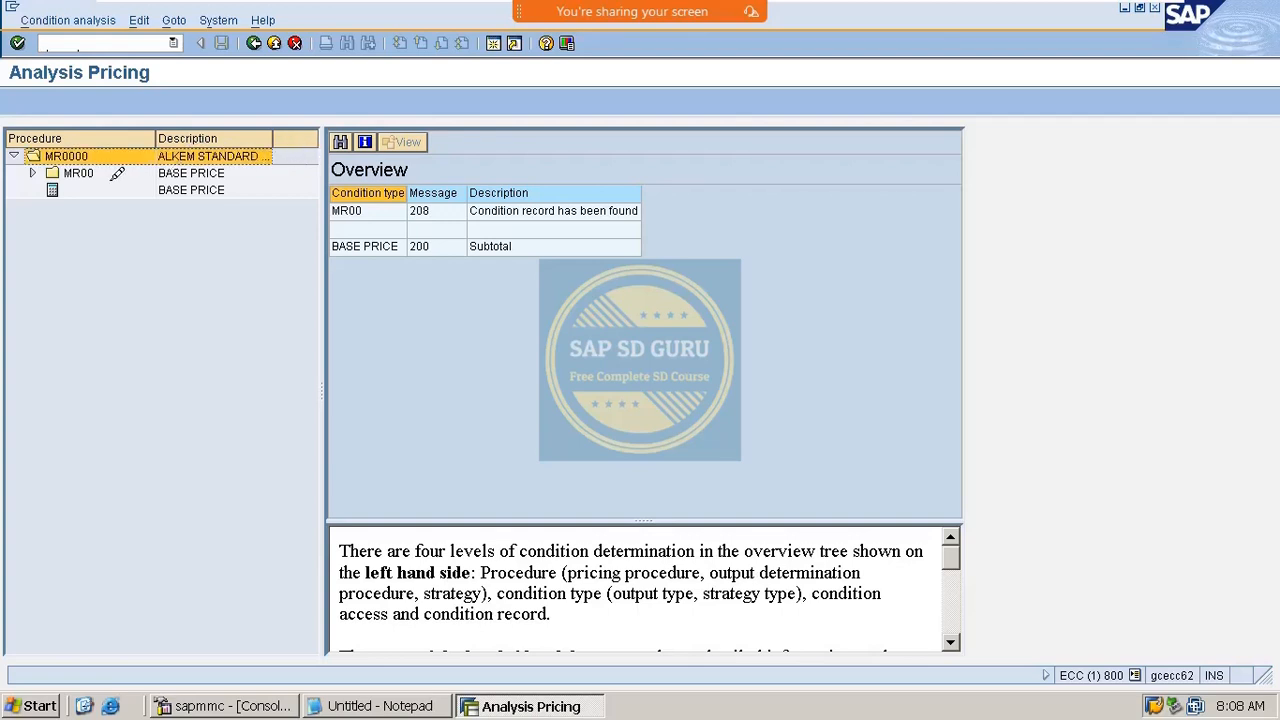
double_click(45, 168)
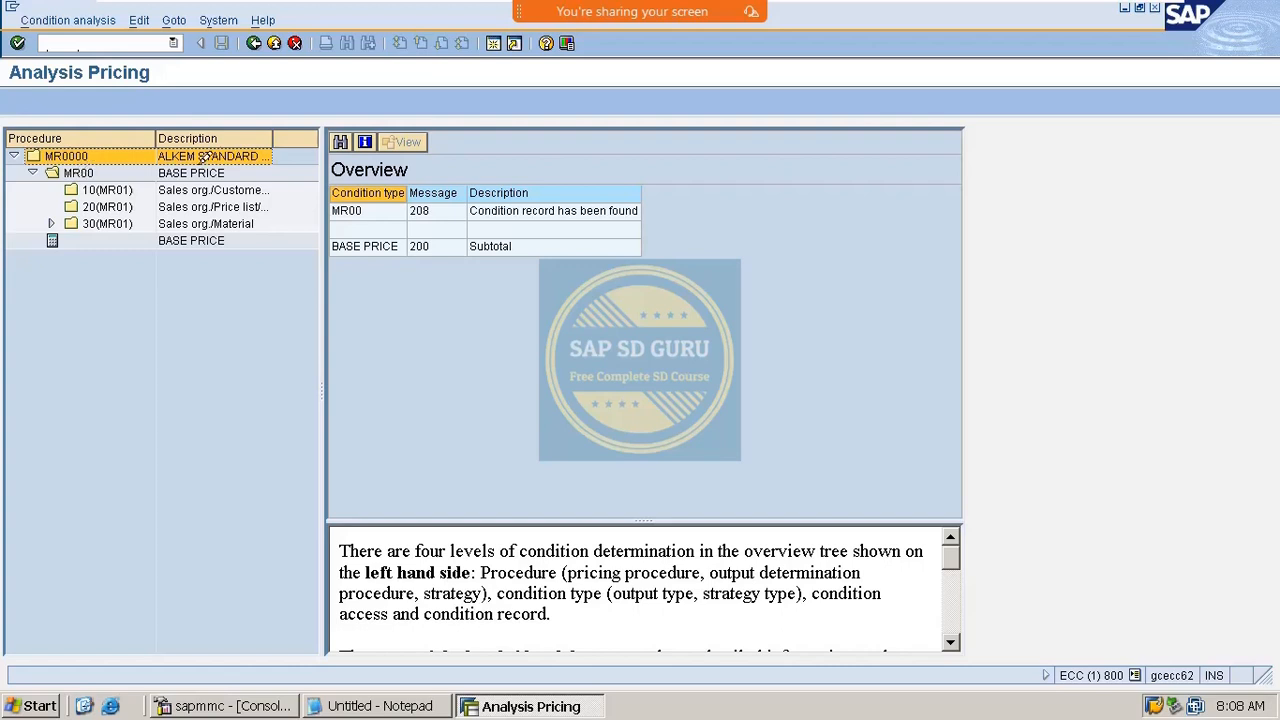
click(78, 168)
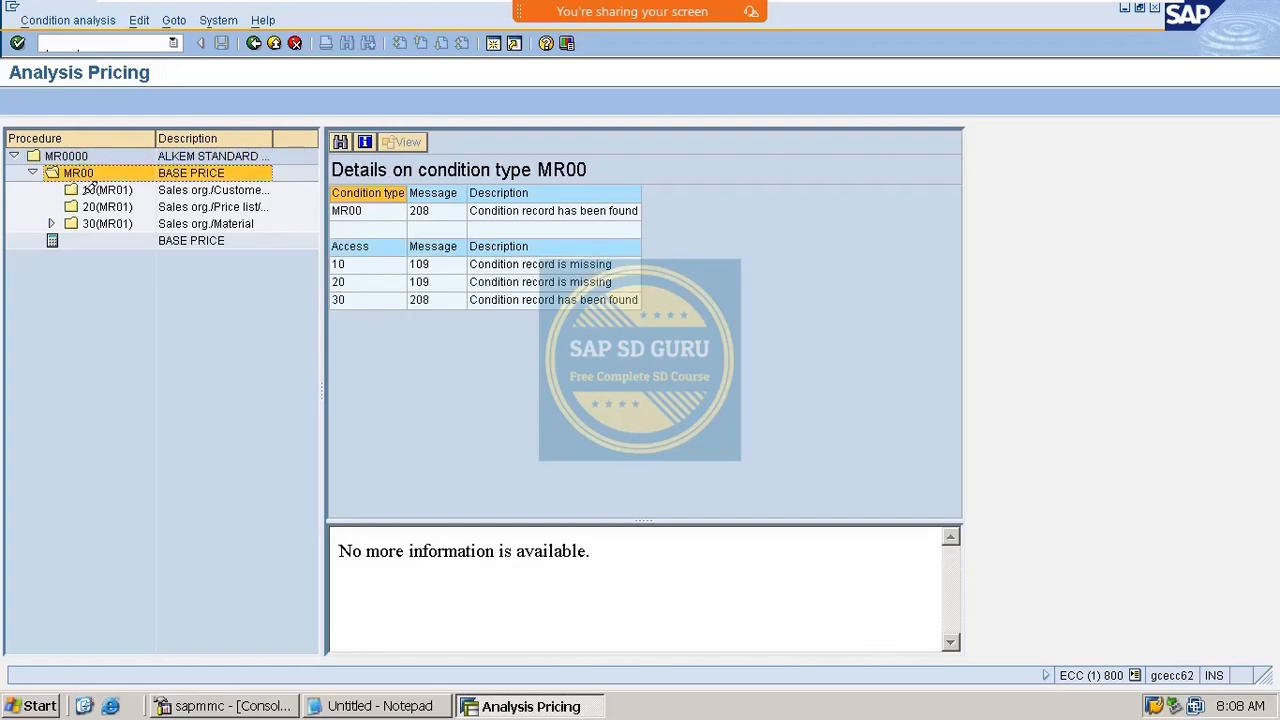
click(134, 191)
click(125, 207)
click(123, 223)
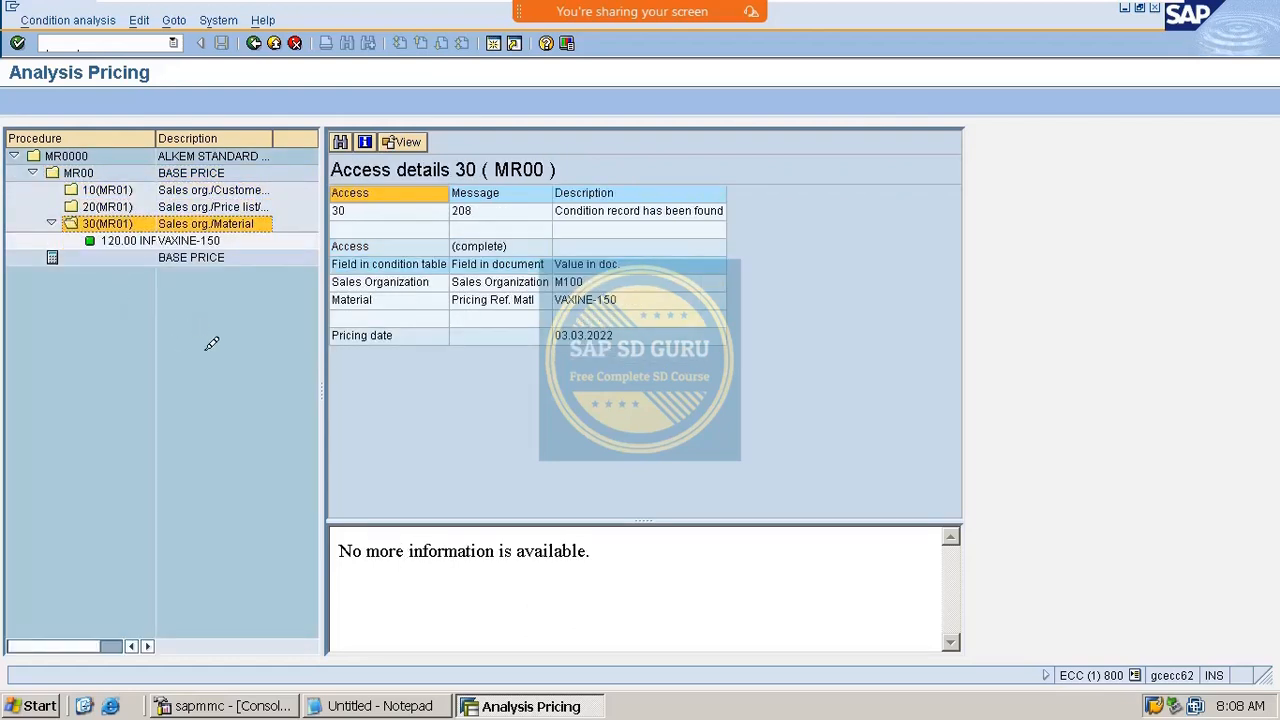
Step: Display the VAXINE-150 condition record found under access 30 and return to the pricing analysis
click(134, 238)
double_click(134, 240)
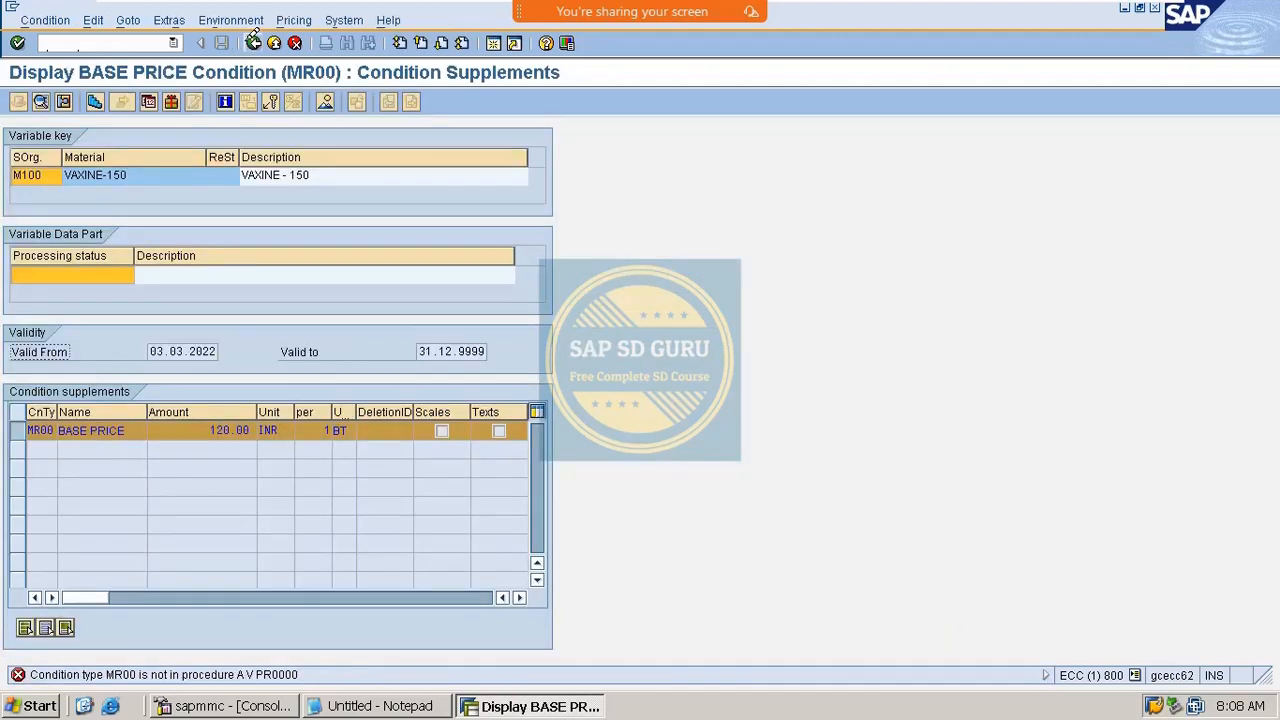
click(276, 43)
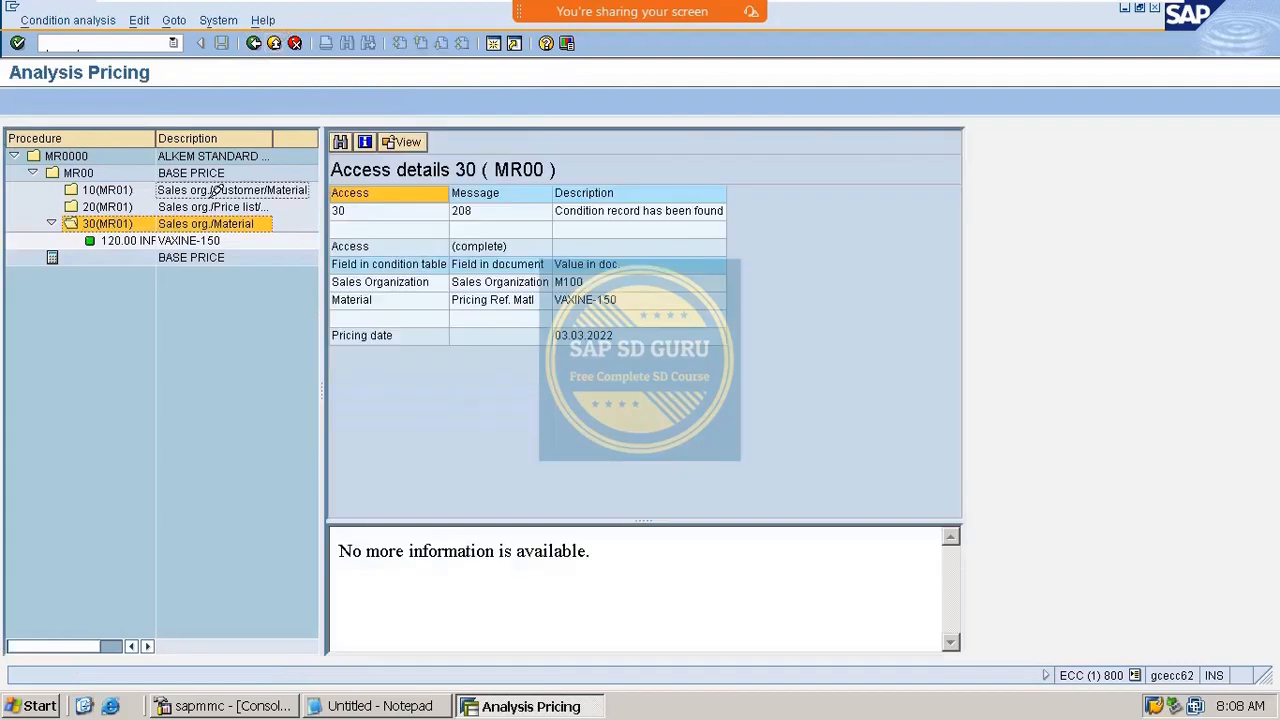
Step: Compare the details of MR00 accesses 10, 20 and 30 to see which one supplies a condition record
click(112, 206)
click(118, 190)
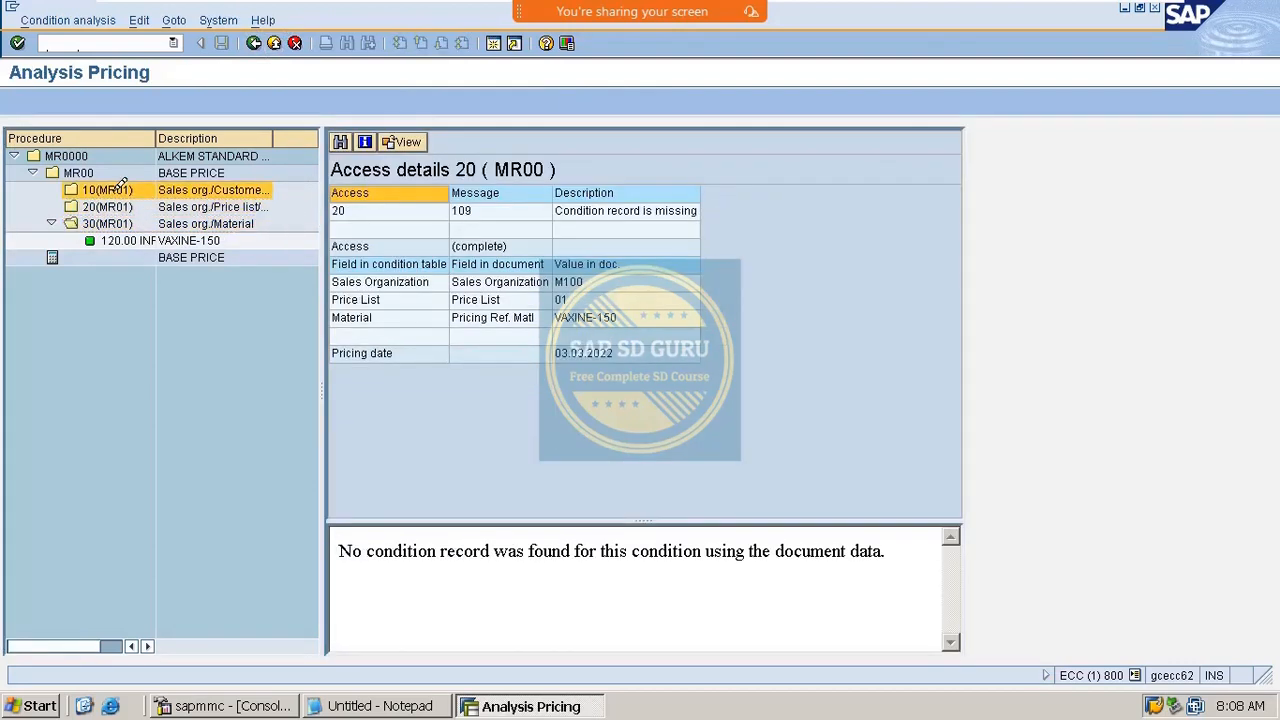
click(112, 206)
click(118, 190)
click(116, 206)
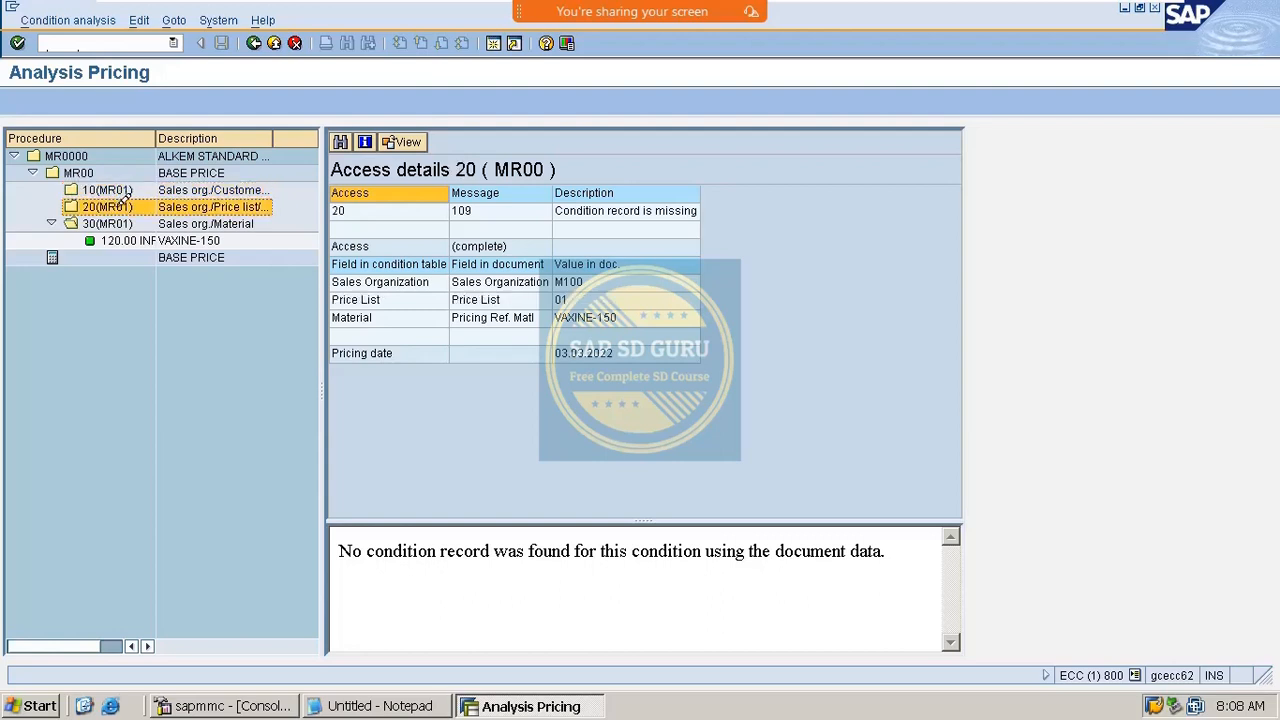
click(116, 223)
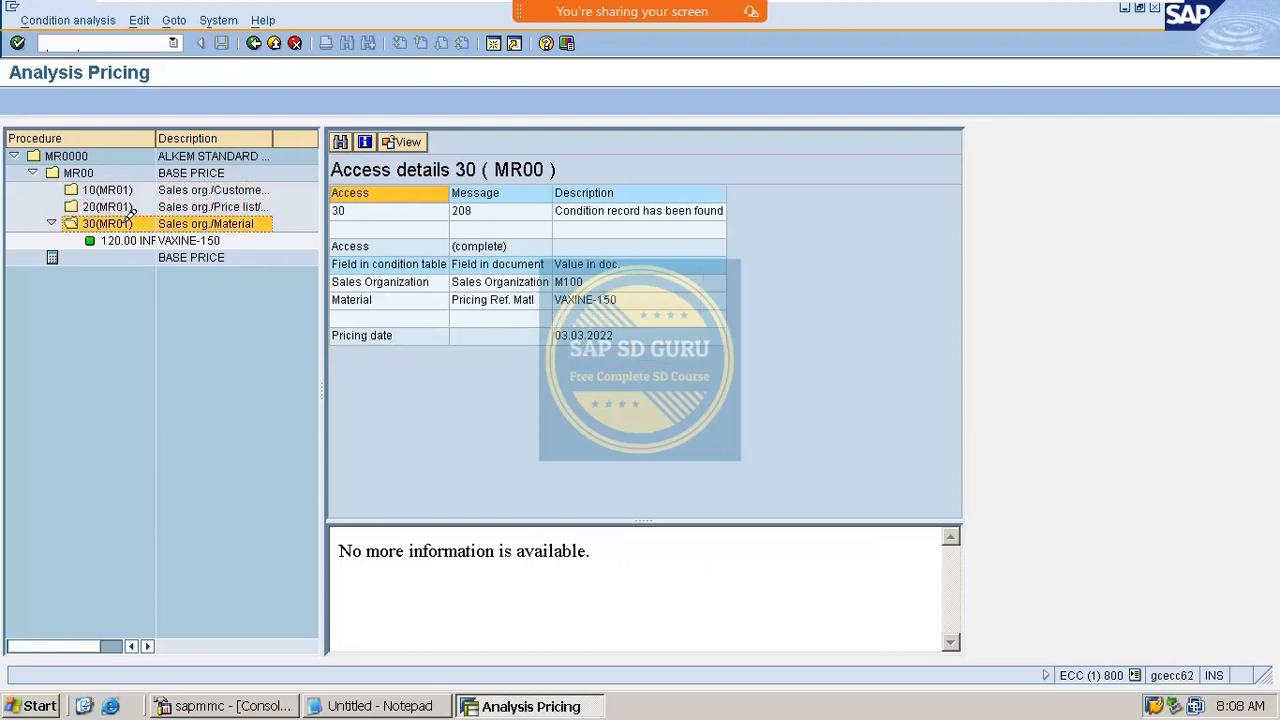
Step: Reopen the VAXINE-150 condition record, check its MR00 amount and go back to the analysis
double_click(112, 240)
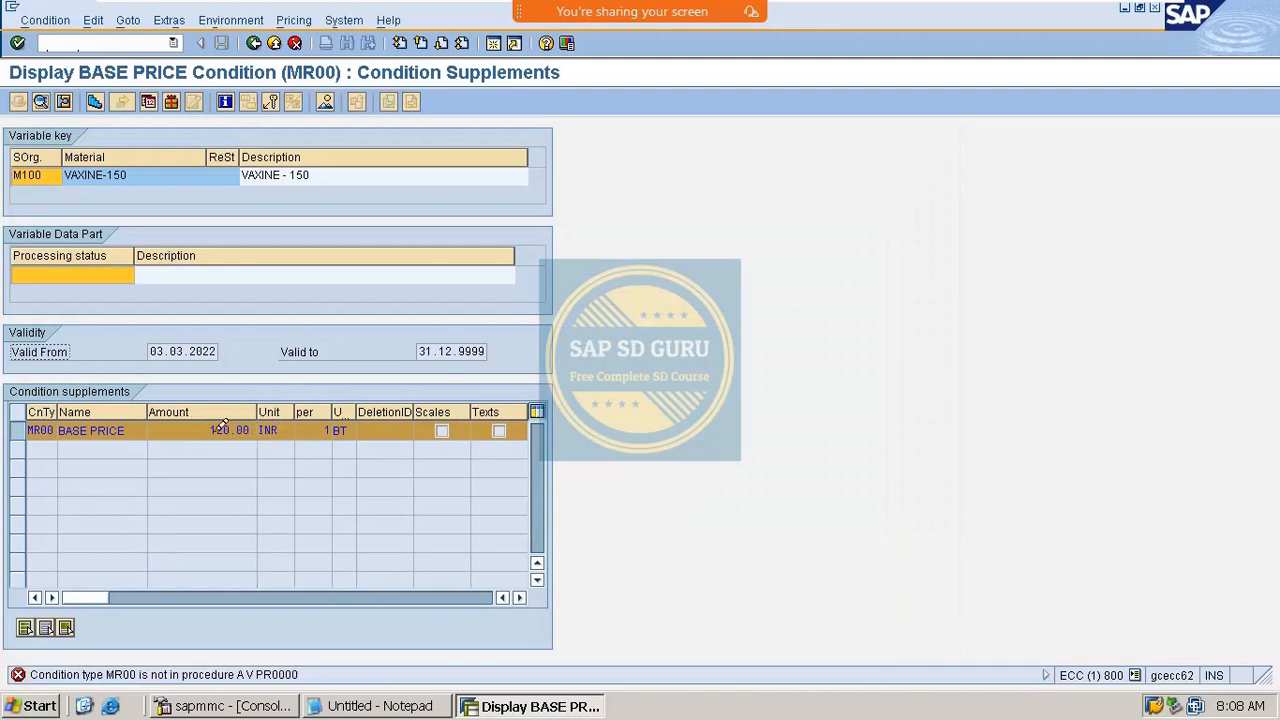
drag(209, 421, 339, 427)
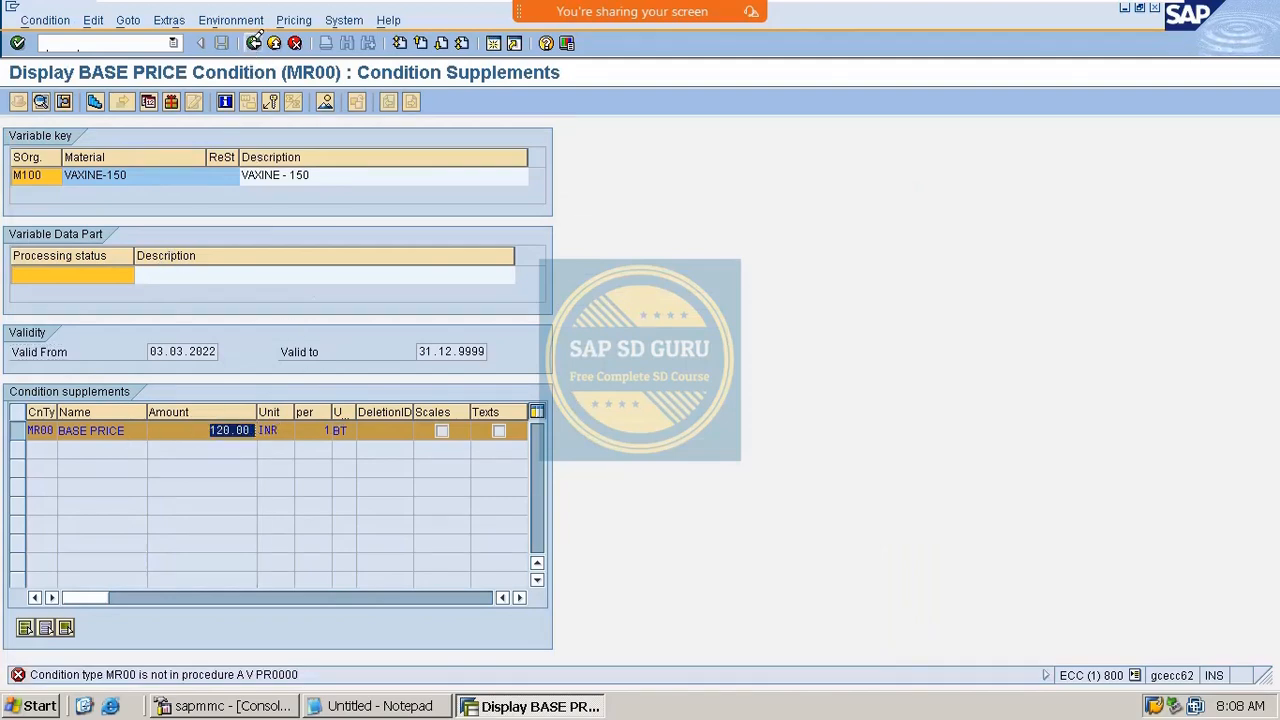
click(276, 43)
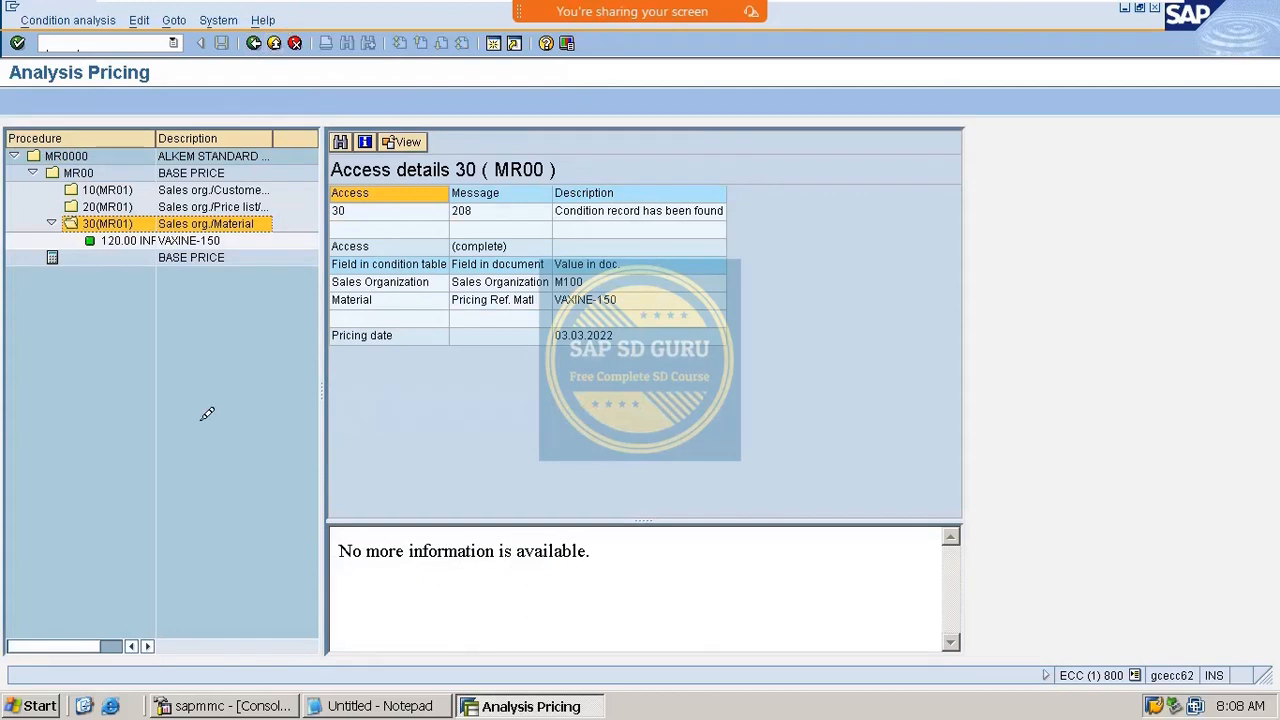